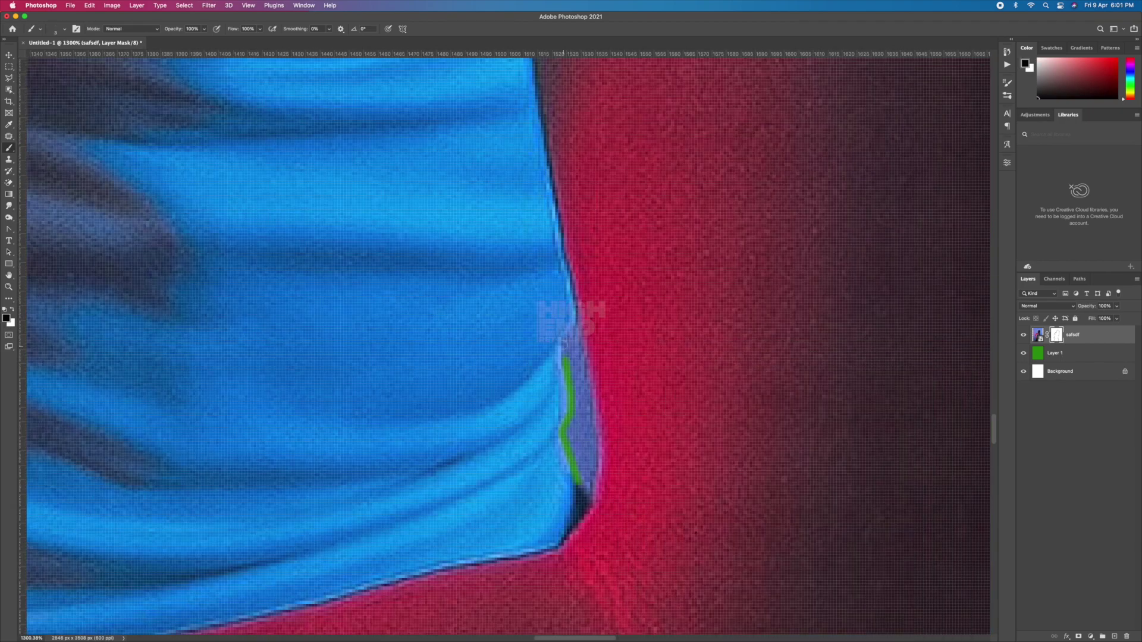
Step: Paint the safsdf layer mask along the shirt edge to tighten the cutout
drag(563, 344, 572, 528)
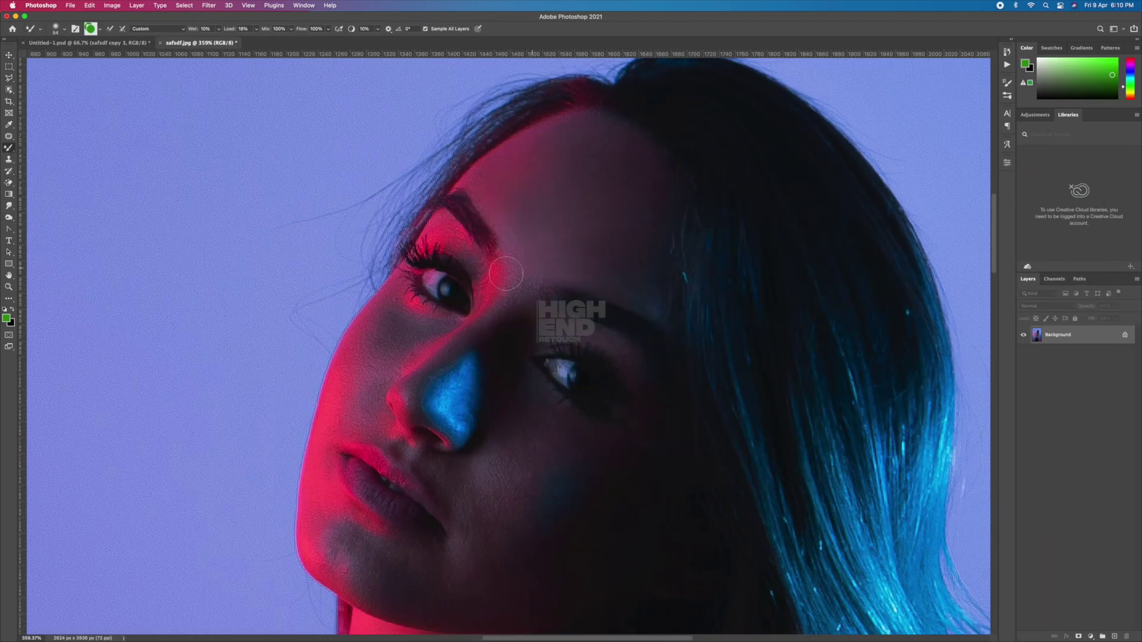
Step: Blend the skin around the nose and neck with the Mixer Brush, resizing the brush for each area
key(bracketleft)
key(bracketleft)
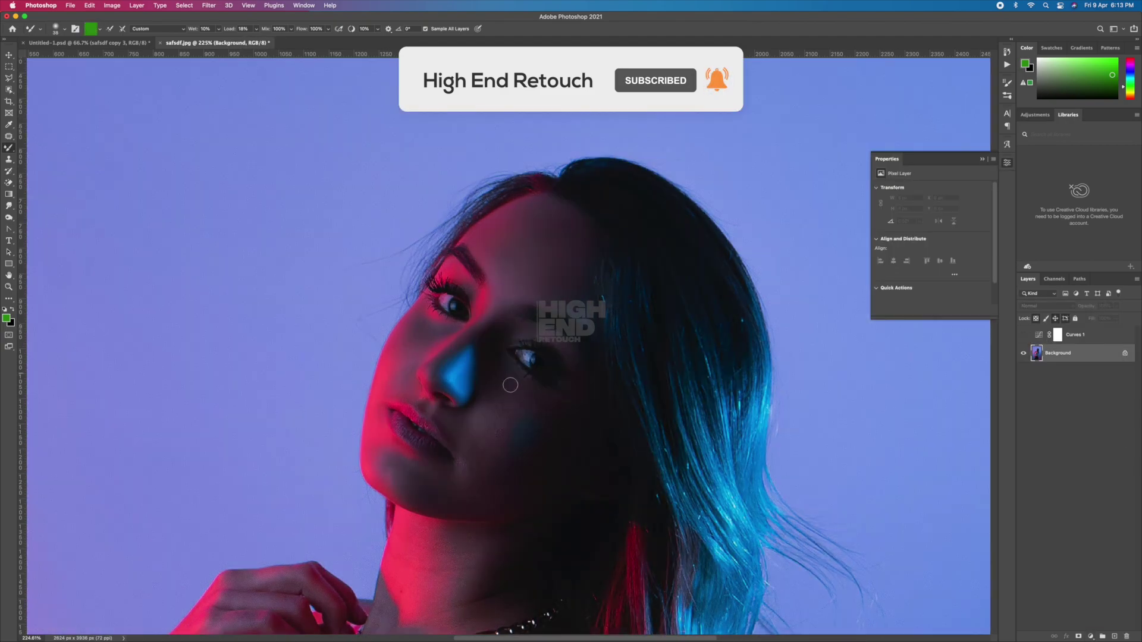
right_click(570, 410)
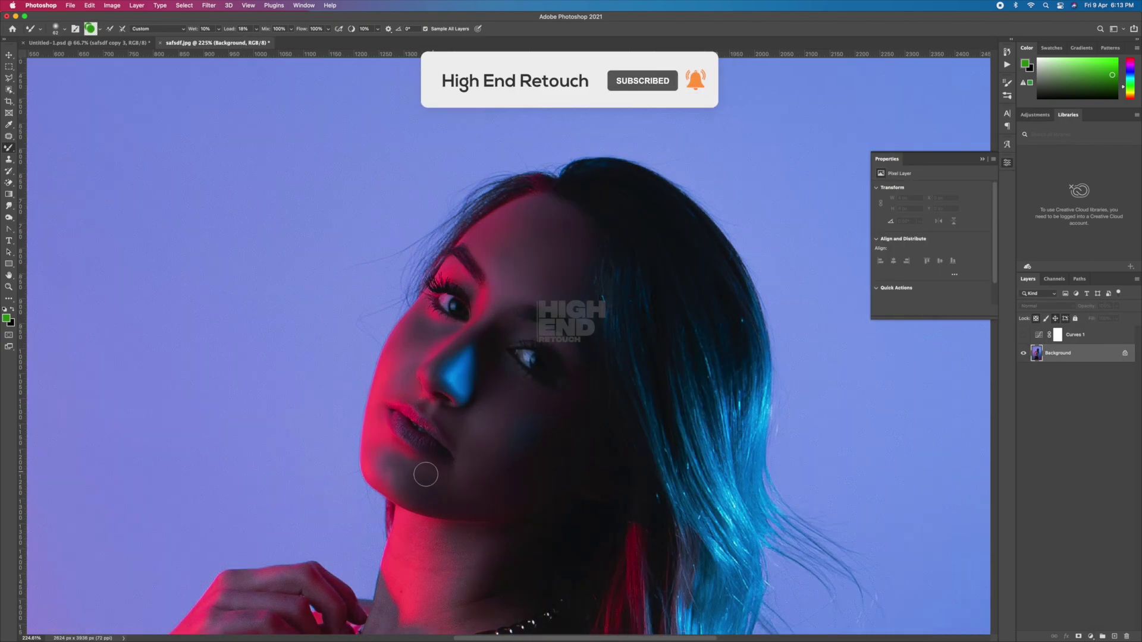
scroll(438, 275, down, 5)
right_click(438, 274)
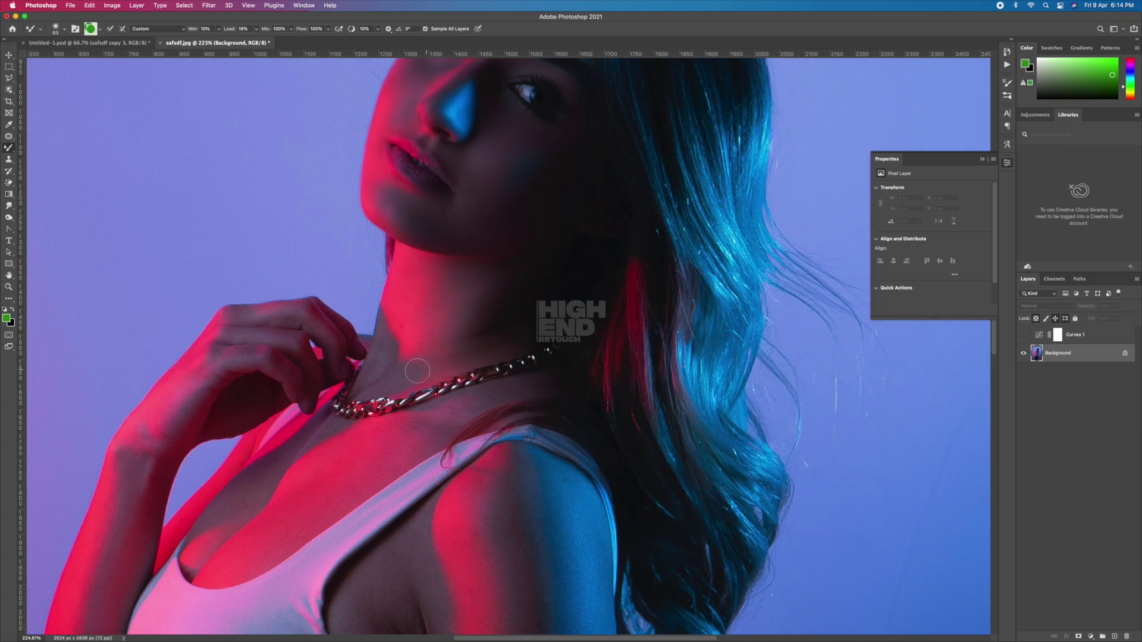
scroll(402, 337, down, 2)
scroll(273, 366, down, 3)
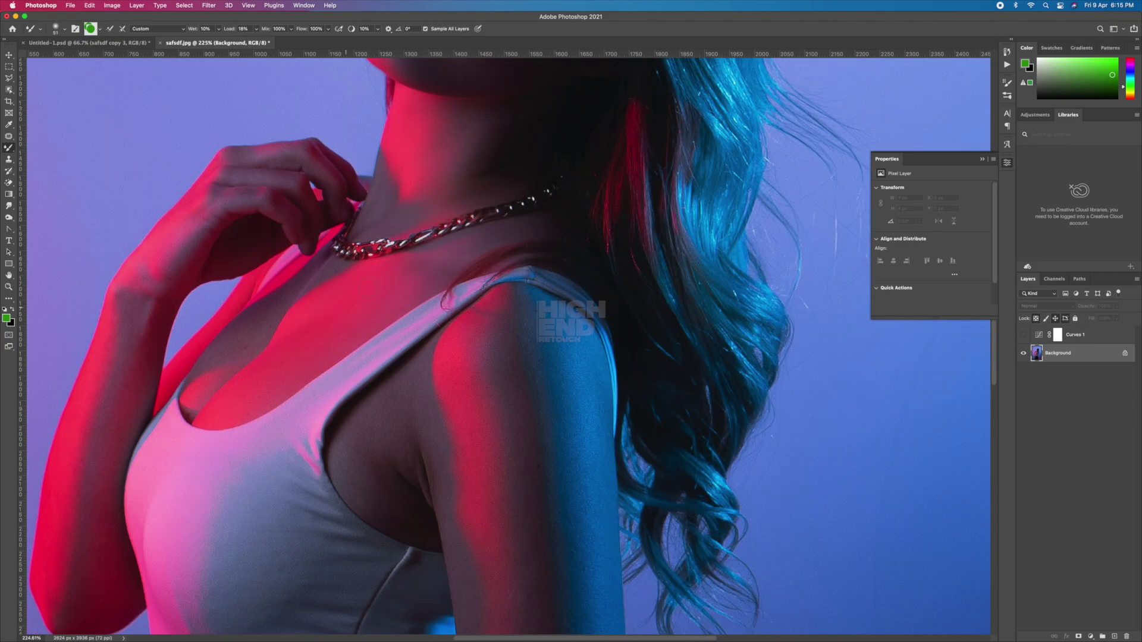
right_click(310, 285)
scroll(241, 262, down, 3)
scroll(388, 256, down, 3)
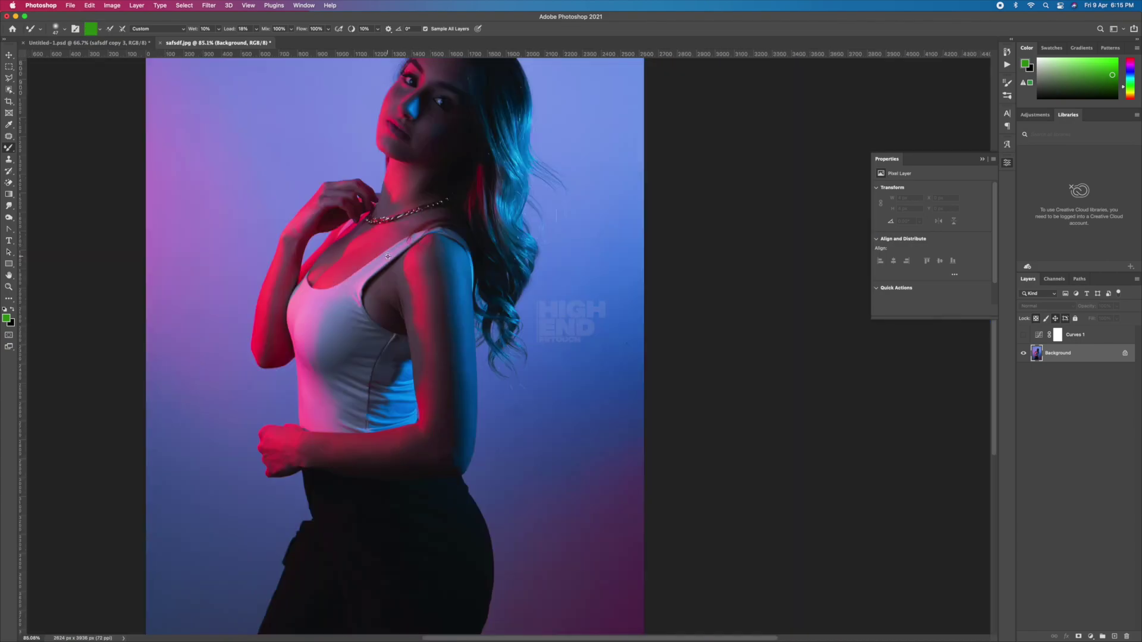
scroll(388, 256, up, 3)
Step: Continue blending the skin across the torso and face with a resized Mixer Brush
right_click(224, 248)
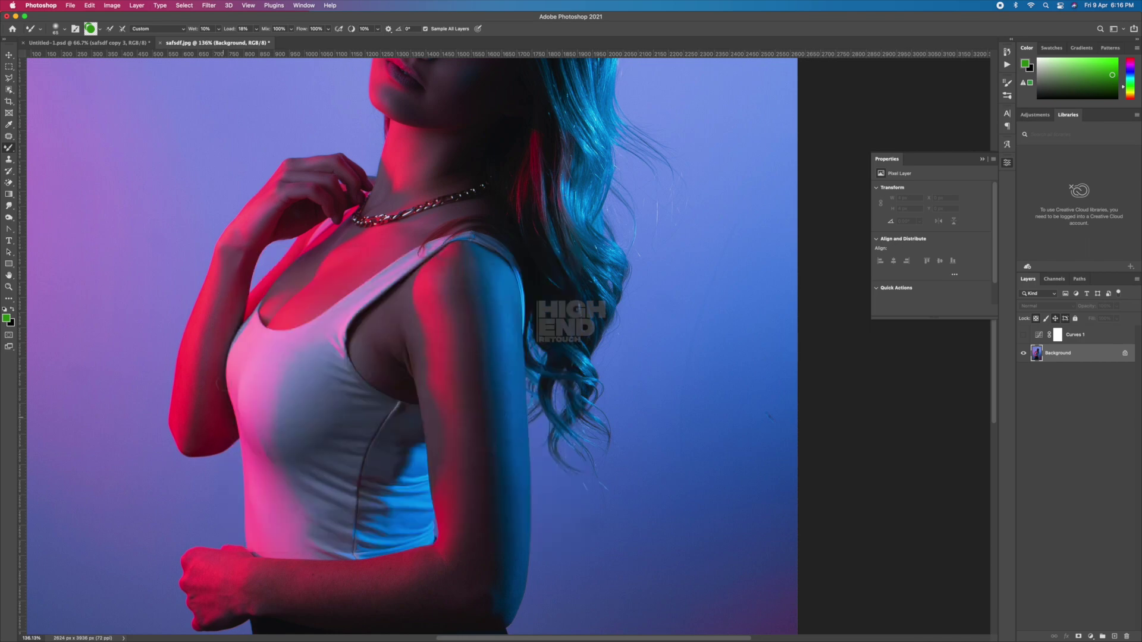
scroll(385, 308, down, 1)
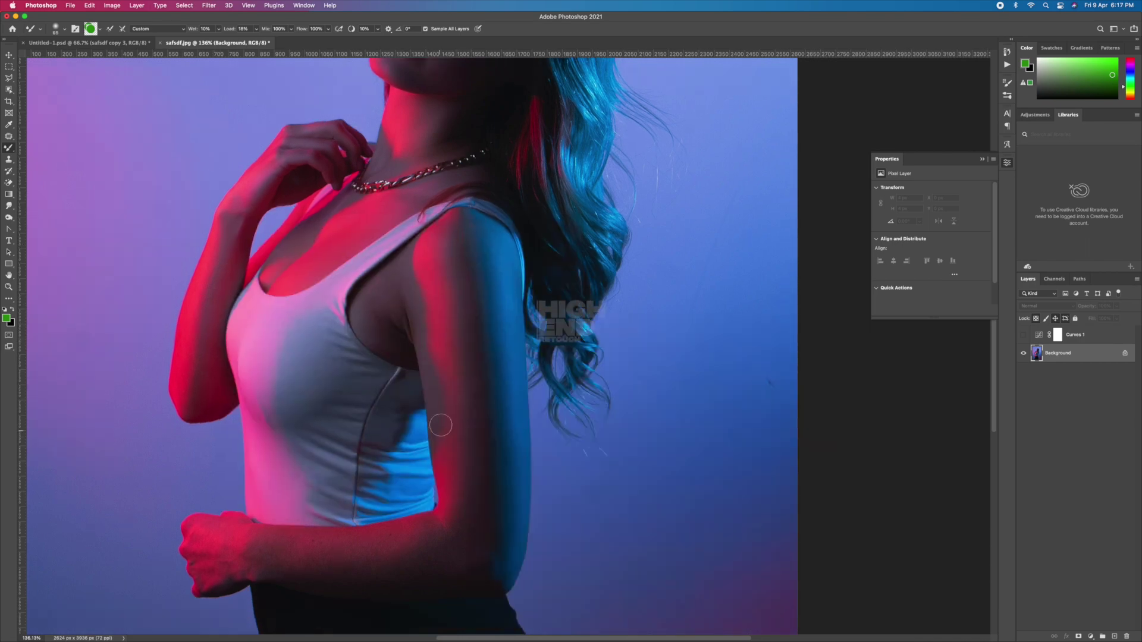
scroll(441, 426, down, 2)
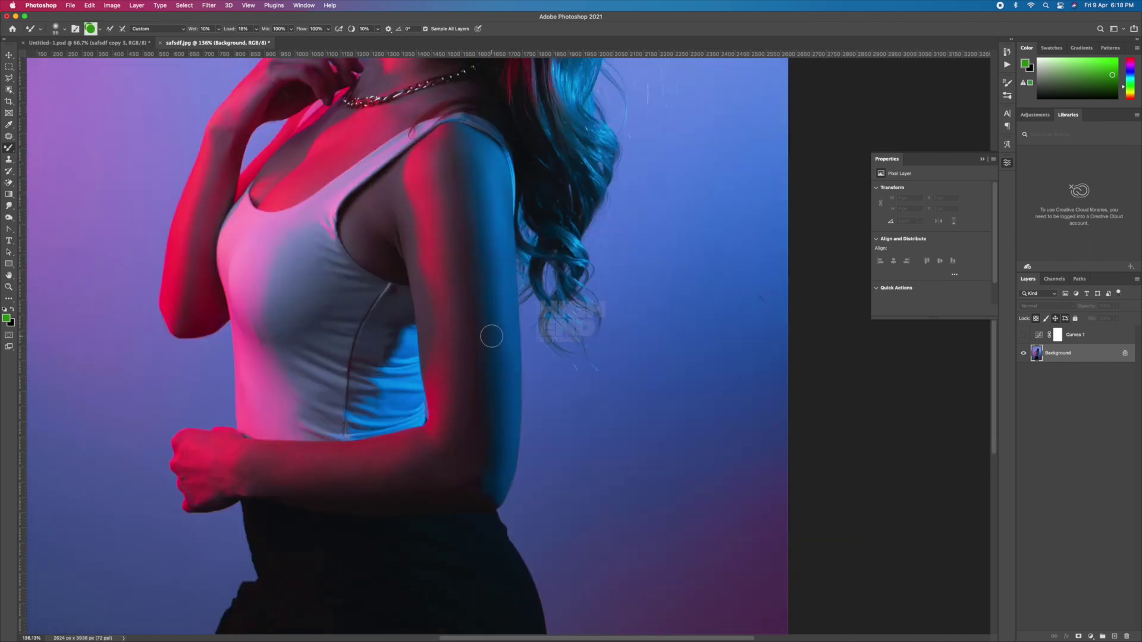
right_click(416, 470)
key(Escape)
scroll(476, 476, down, 3)
scroll(568, 255, up, 5)
right_click(568, 254)
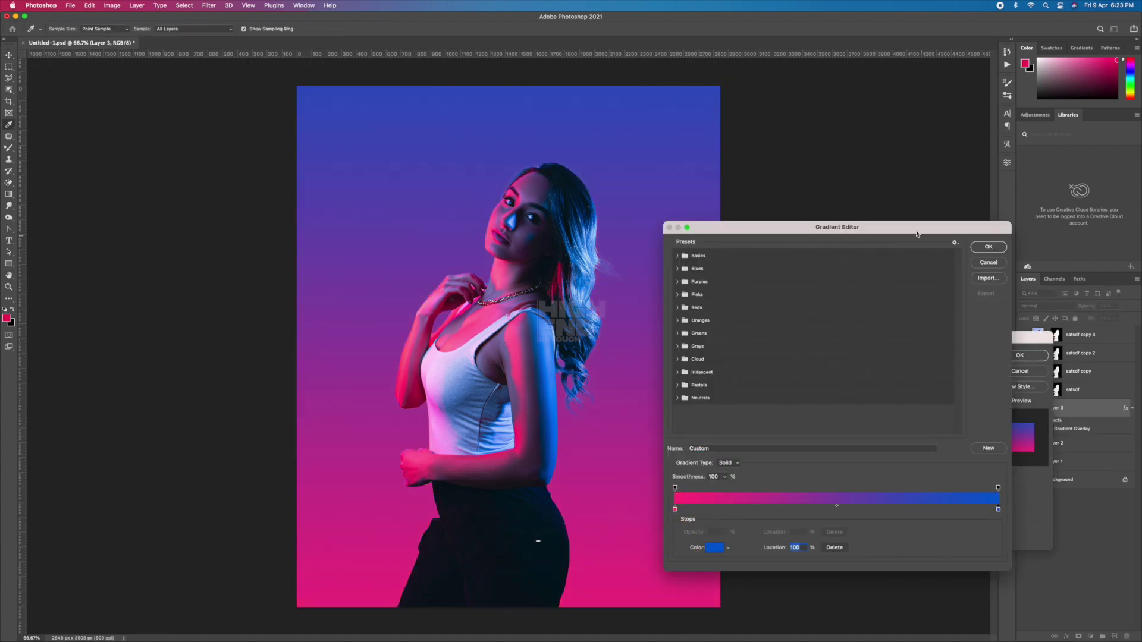
Step: Set the Gradient Overlay angle to 0° with pink on the left, and apply it
click(867, 418)
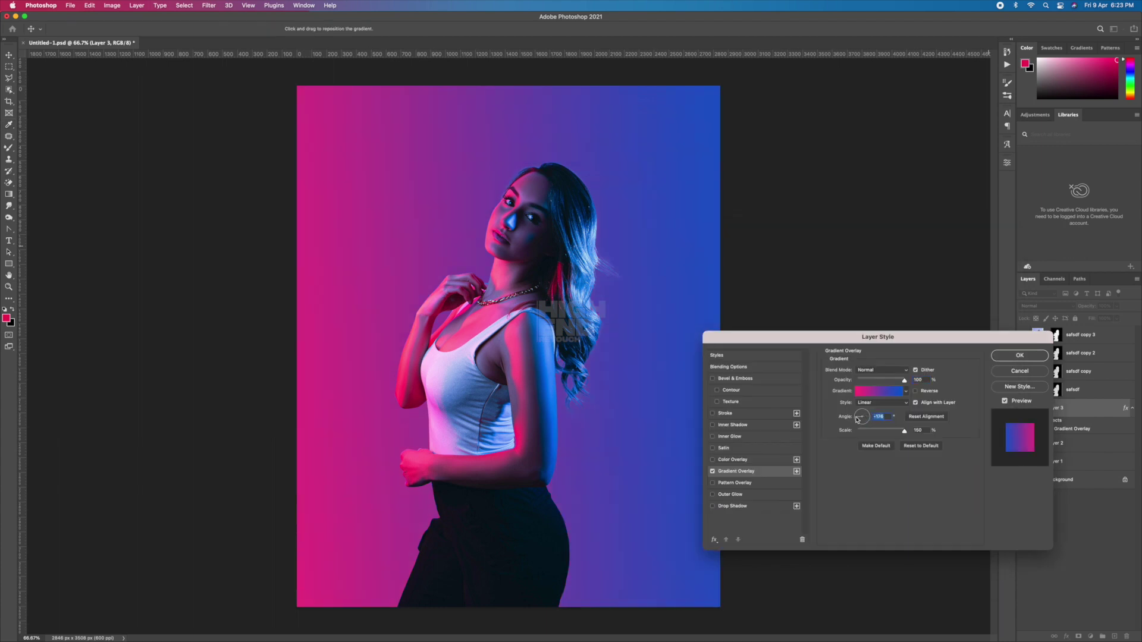
drag(857, 419, 881, 418)
click(1019, 355)
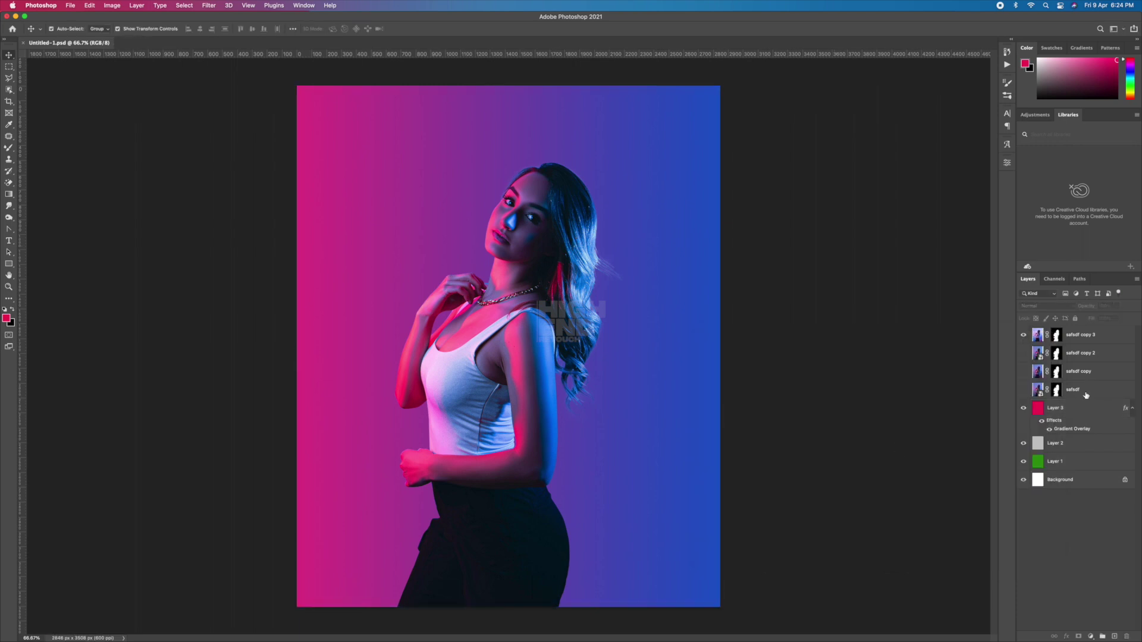
Step: Target the safsdf copy 3 layer mask and pick the Dodge tool
click(1074, 337)
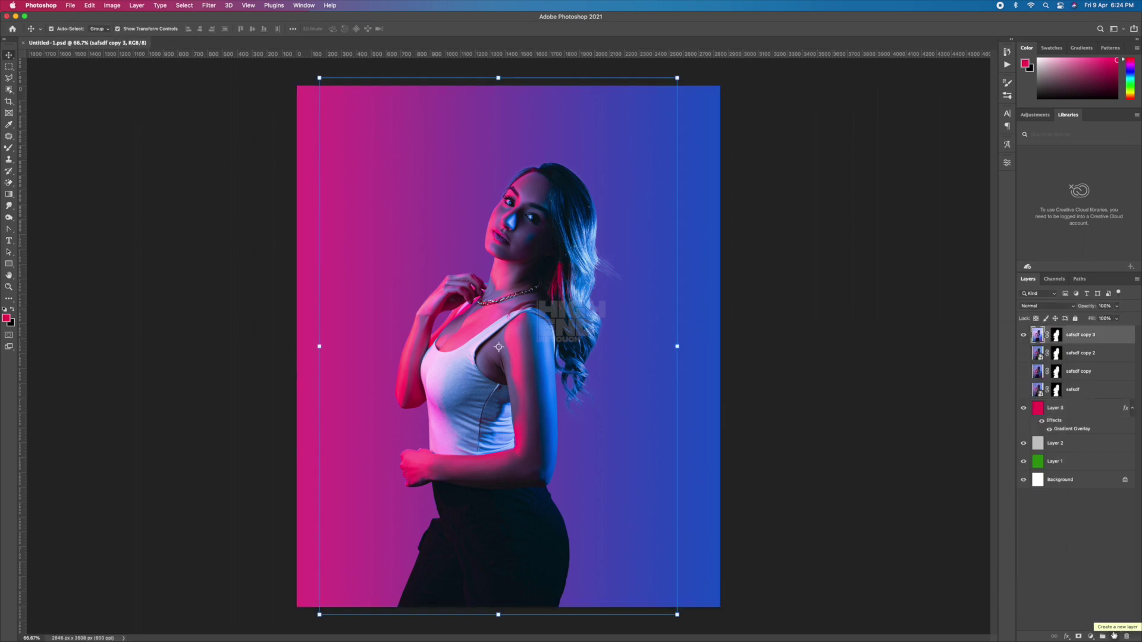
click(1057, 337)
click(9, 216)
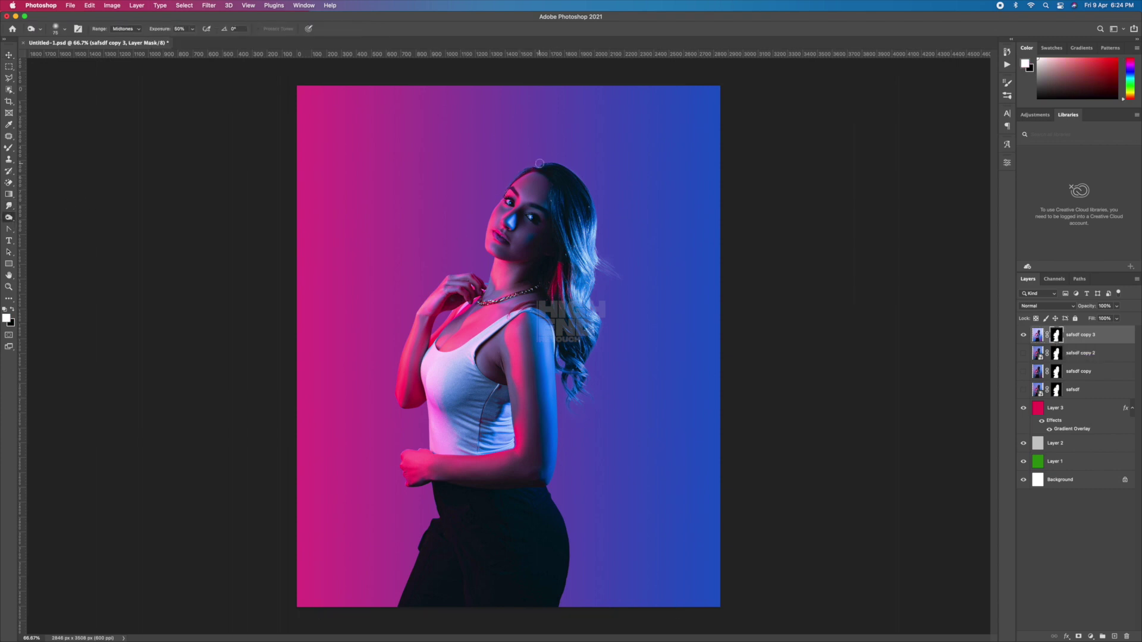
Step: Increase the brush size to 175 px
right_click(607, 246)
drag(707, 262, 714, 262)
key(Return)
Step: Apply the safsdf copy 3 layer mask permanently to the layer
key(v)
right_click(1078, 335)
click(1080, 360)
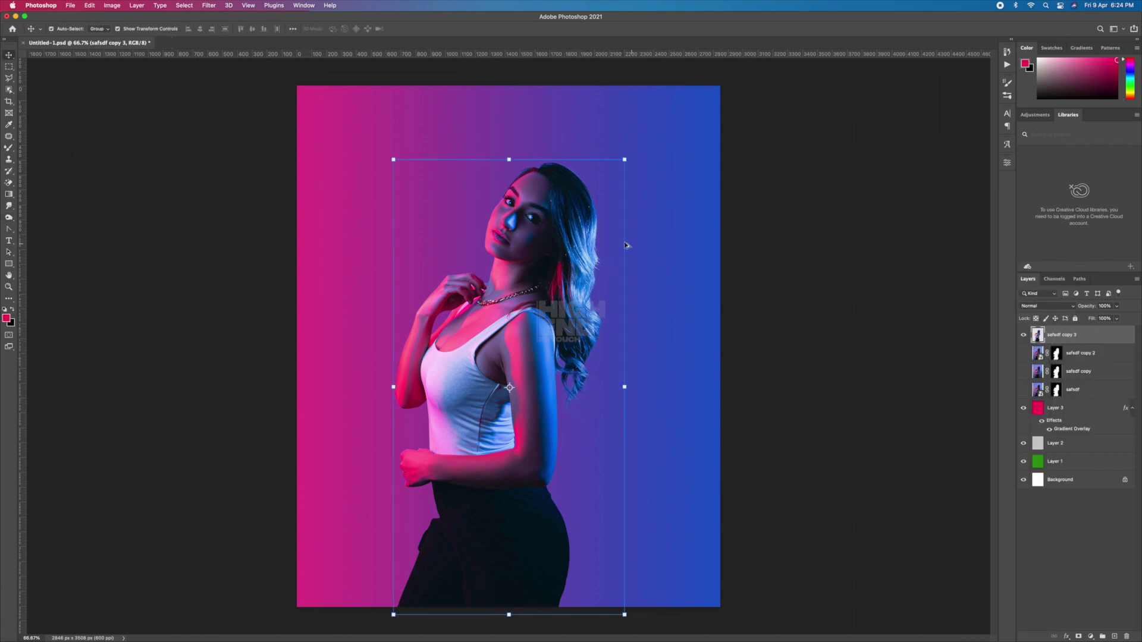
scroll(626, 245, up, 5)
Step: Smudge the hair edges with a 27 px Smudge brush, then deselect the layer
key(r)
right_click(602, 295)
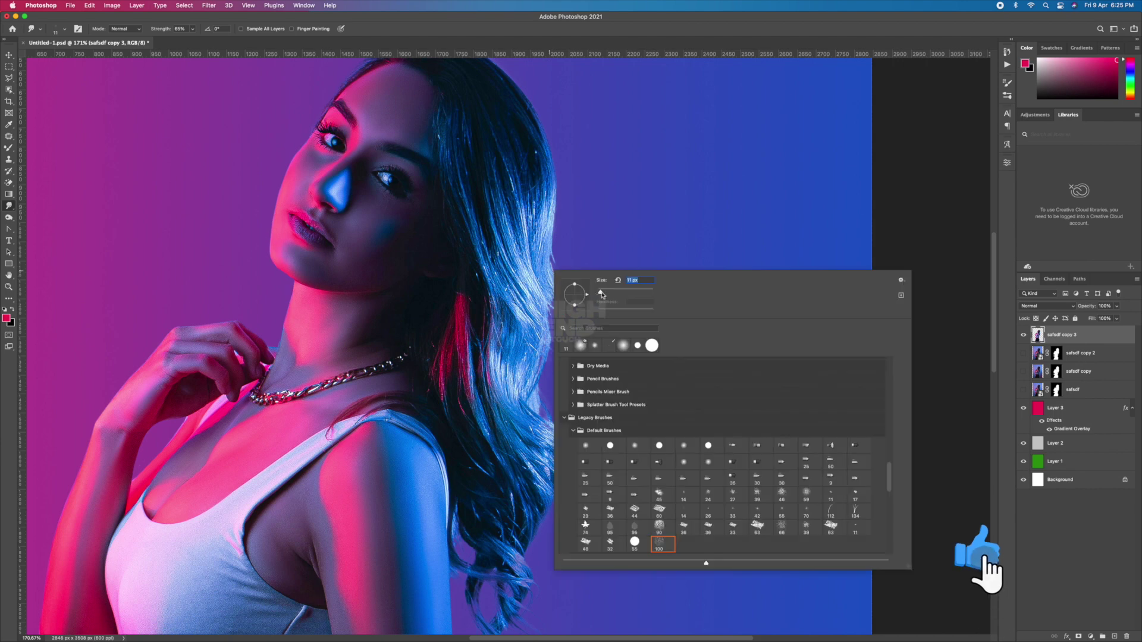
text(27)
key(Return)
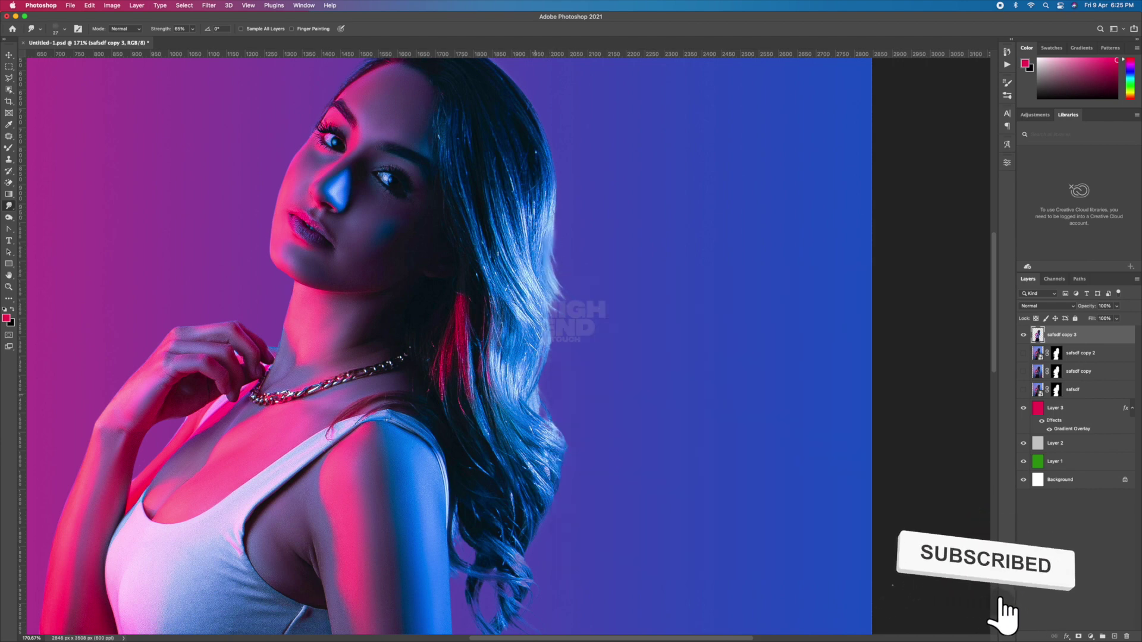
scroll(641, 221, down, 5)
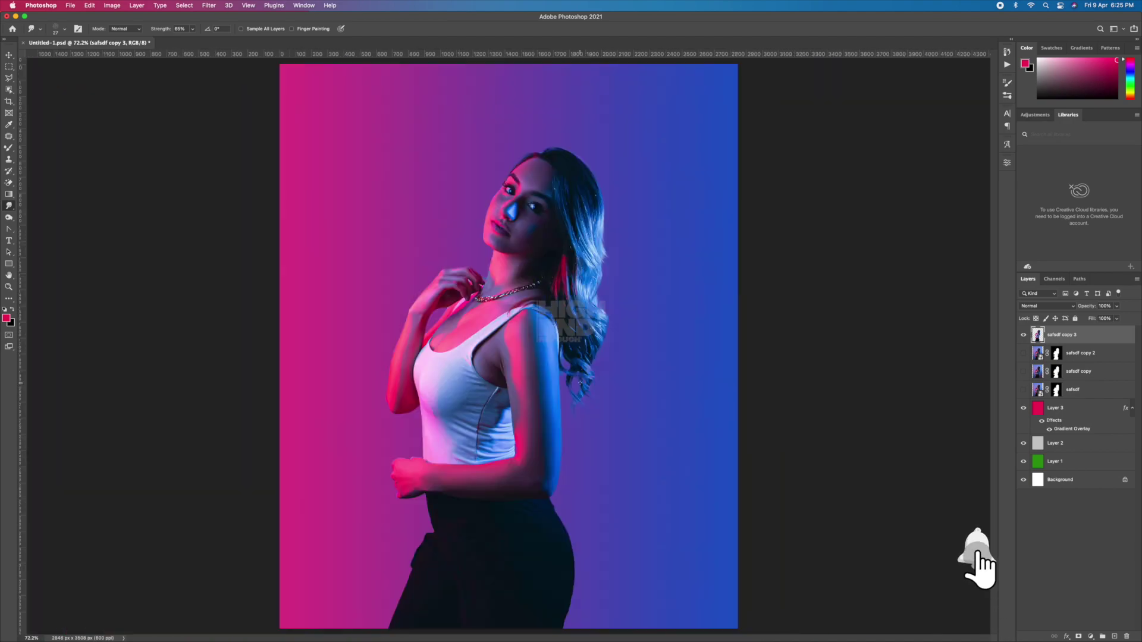
scroll(624, 238, up, 5)
scroll(574, 286, down, 5)
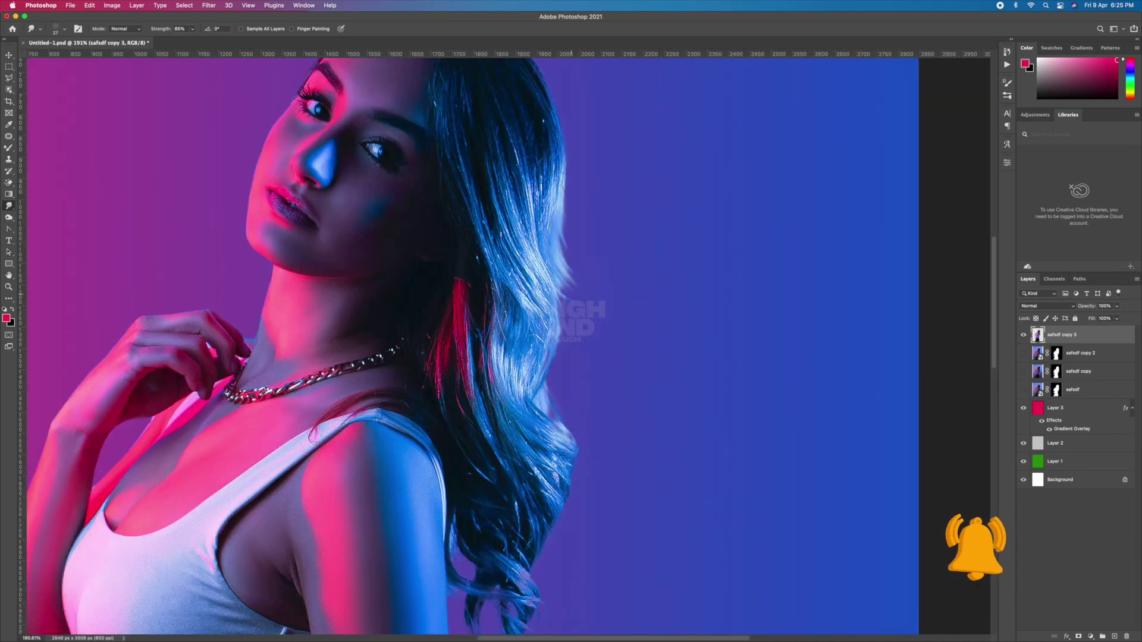
click(9, 55)
click(158, 184)
scroll(168, 190, down, 1)
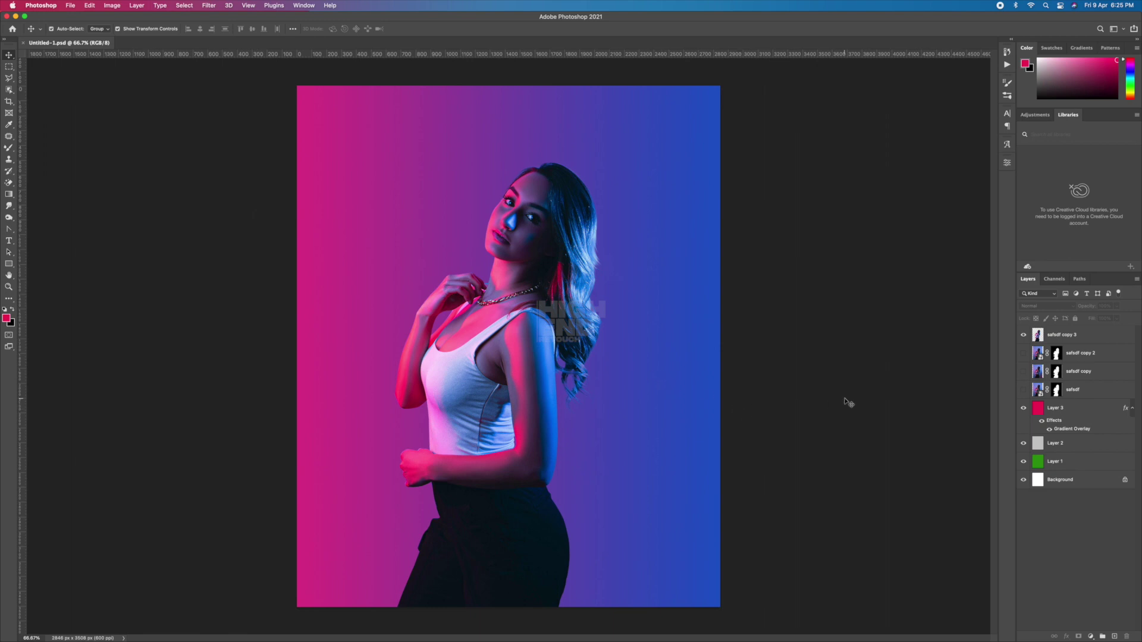
Step: Duplicate the portrait layer and apply Camera Raw noise reduction of 100 to the copy
key(super+j)
click(209, 6)
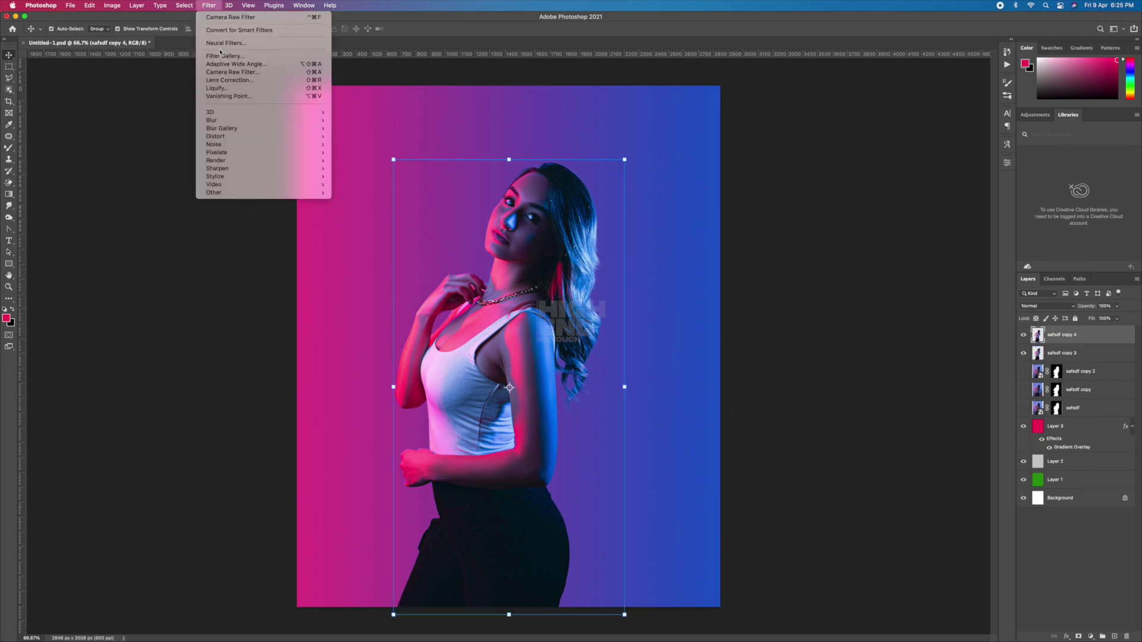
click(212, 75)
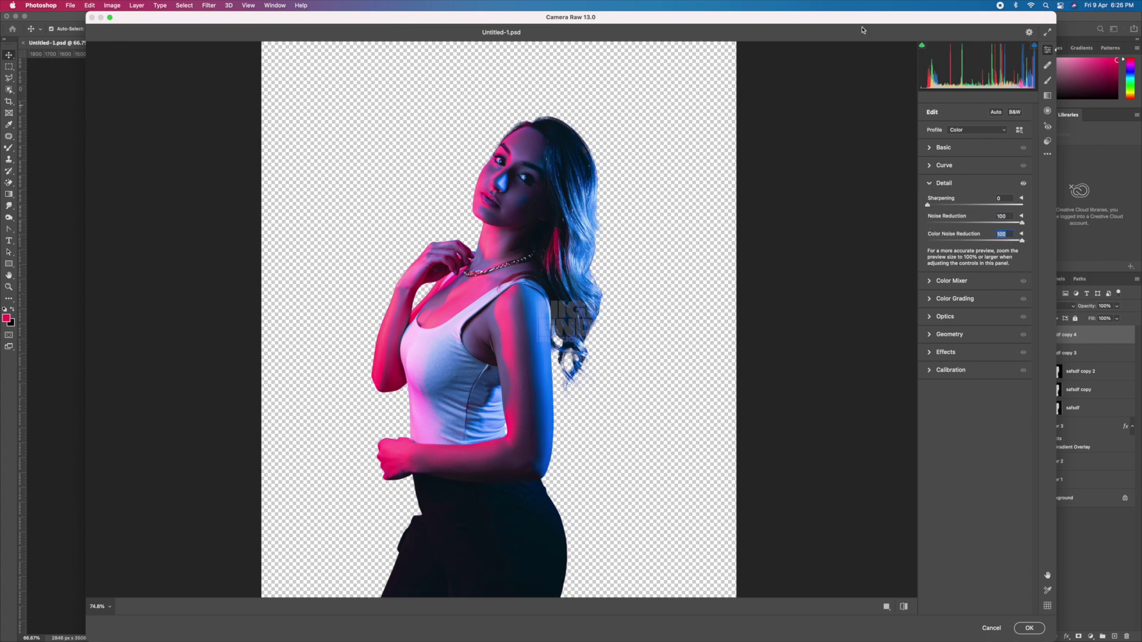
click(1029, 629)
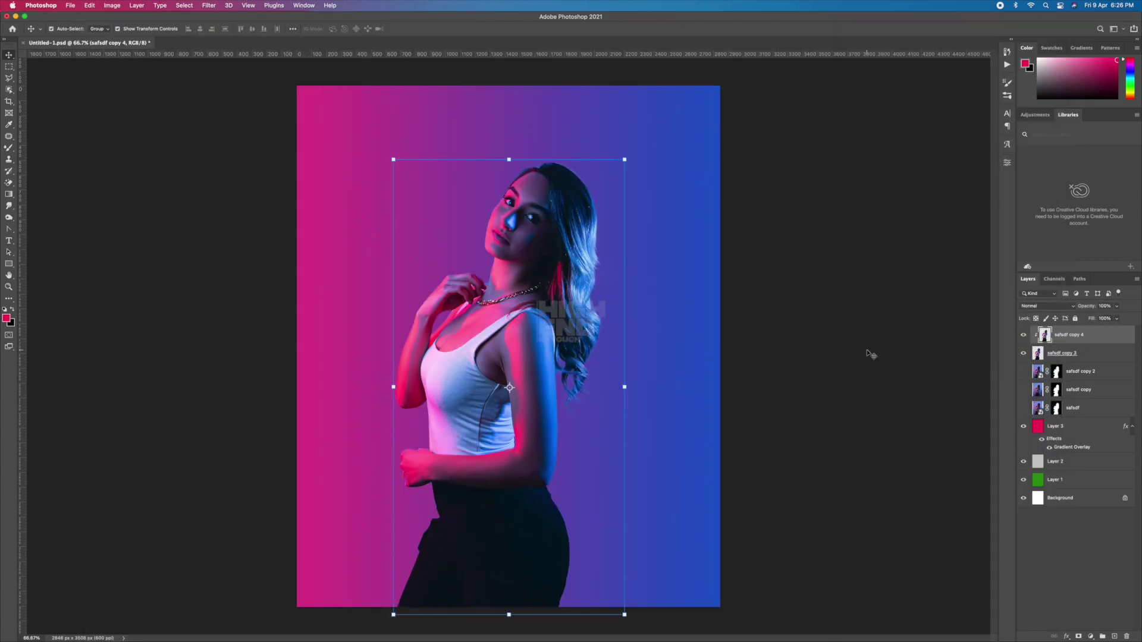
Step: Add a clipped Selective Color layer, reducing cyan in the Reds and Yellows
click(1091, 636)
key(ctrl+alt+g)
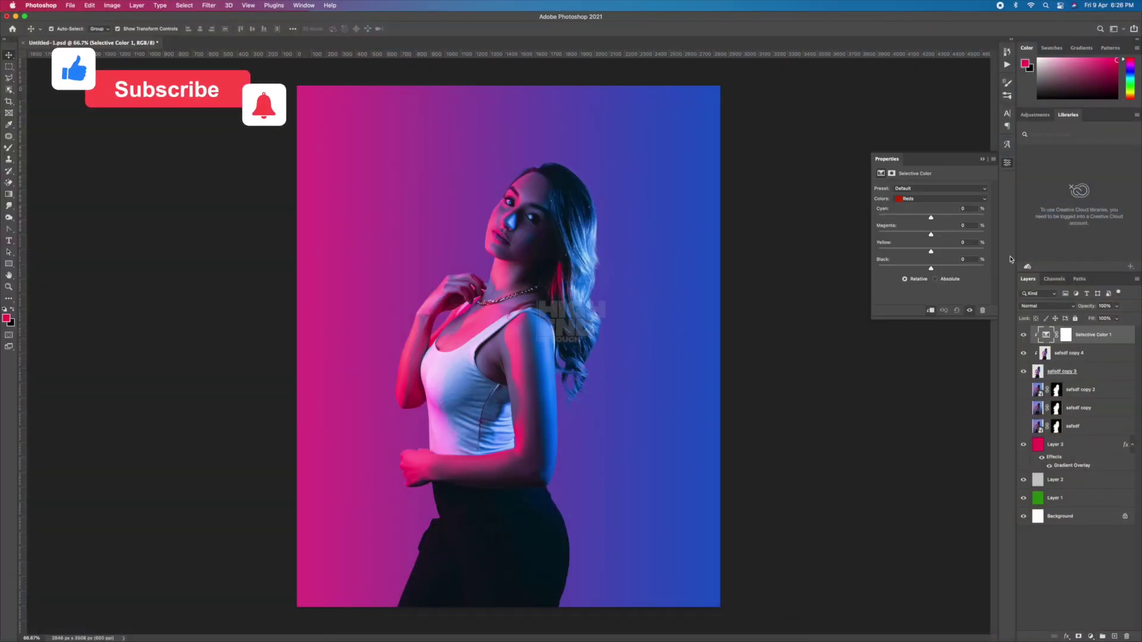
drag(931, 218, 936, 269)
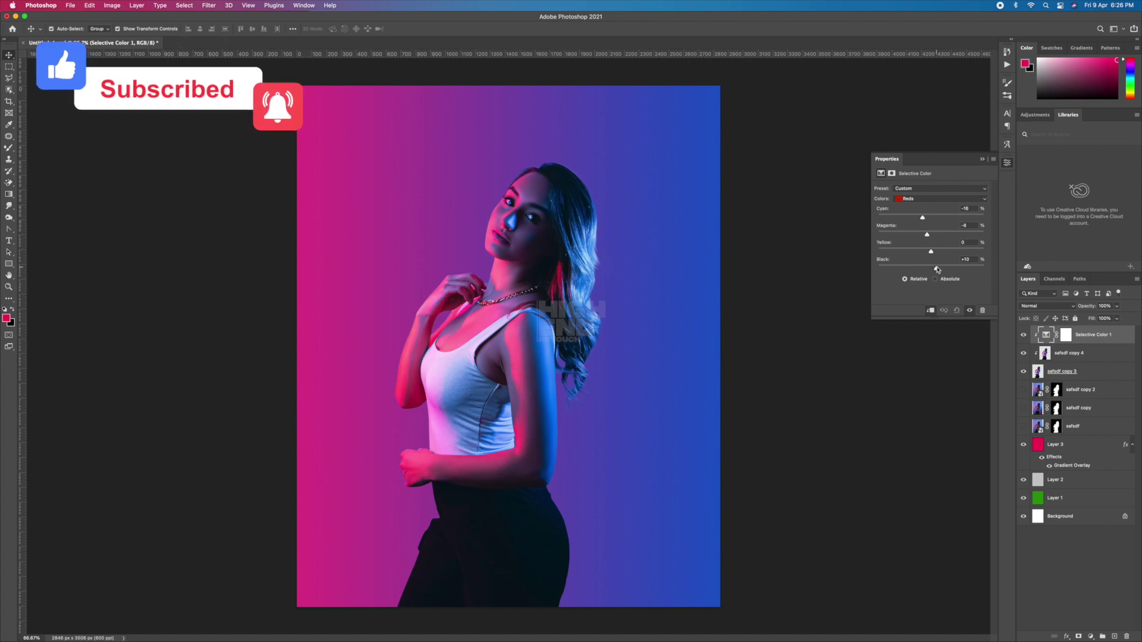
click(940, 198)
click(910, 210)
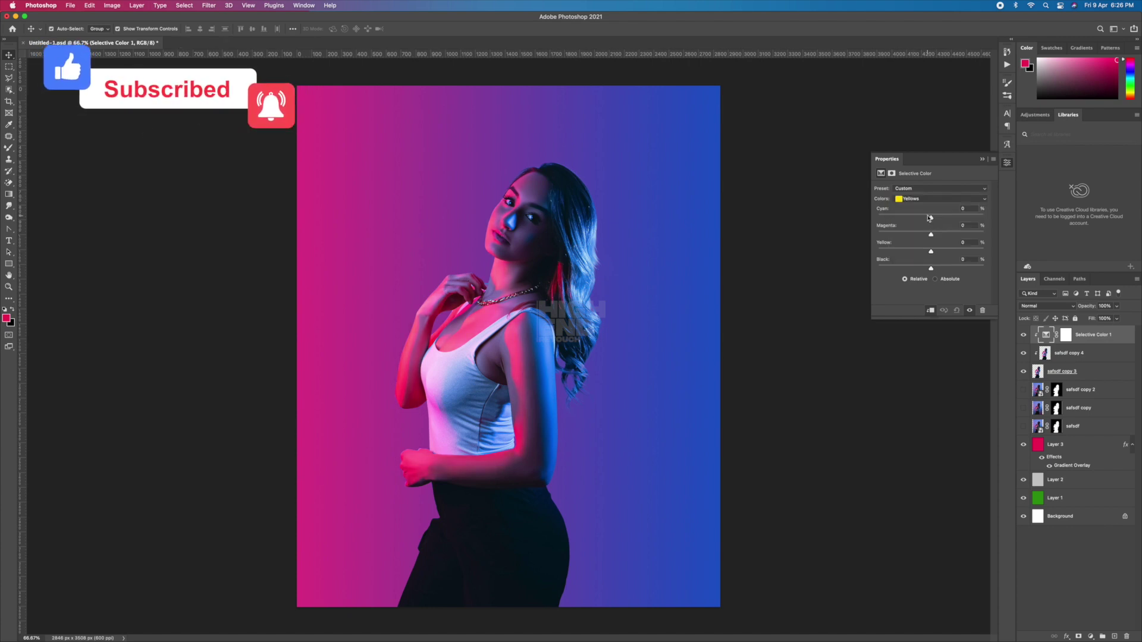
drag(931, 217, 910, 217)
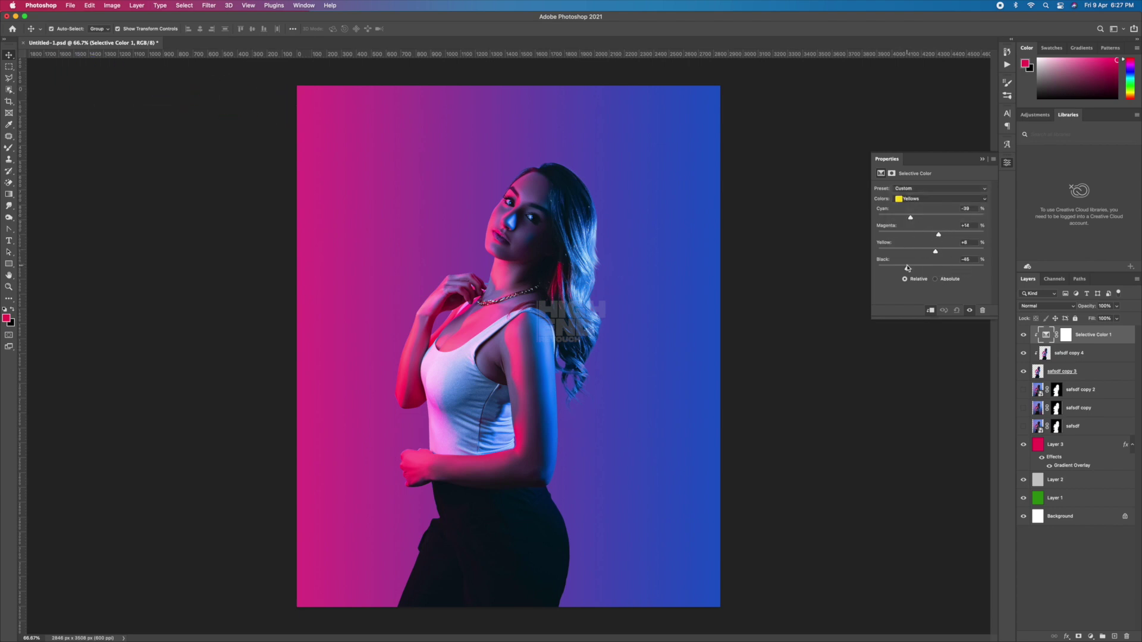
Step: Reduce black in the Magentas and Whites, then close the Selective Color properties
click(910, 201)
click(928, 249)
drag(944, 270, 925, 270)
click(916, 199)
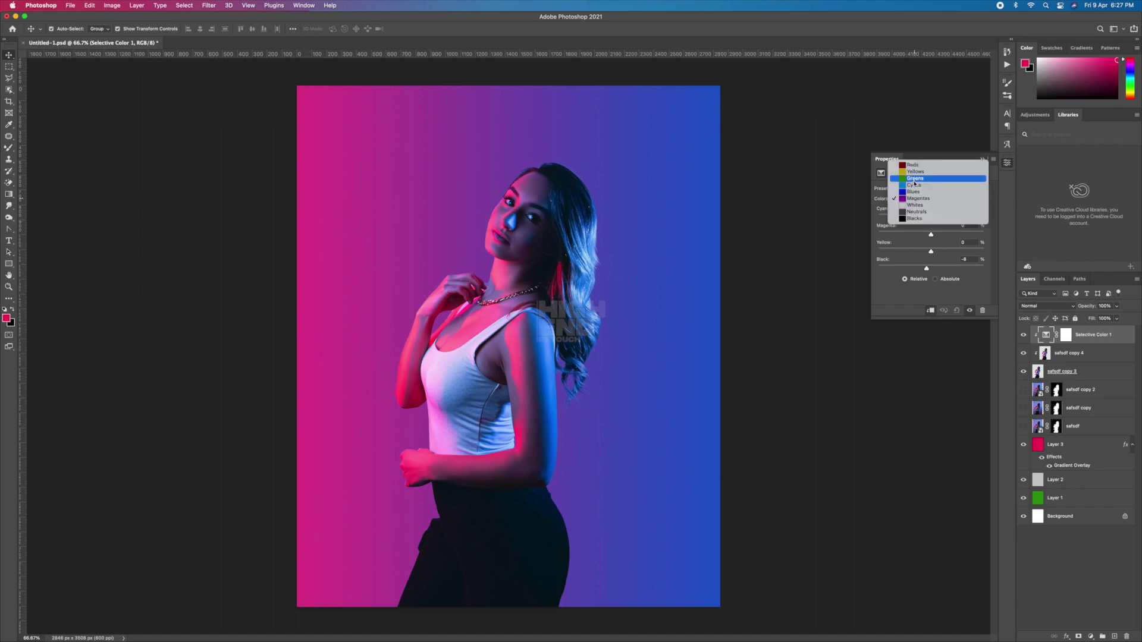
click(915, 204)
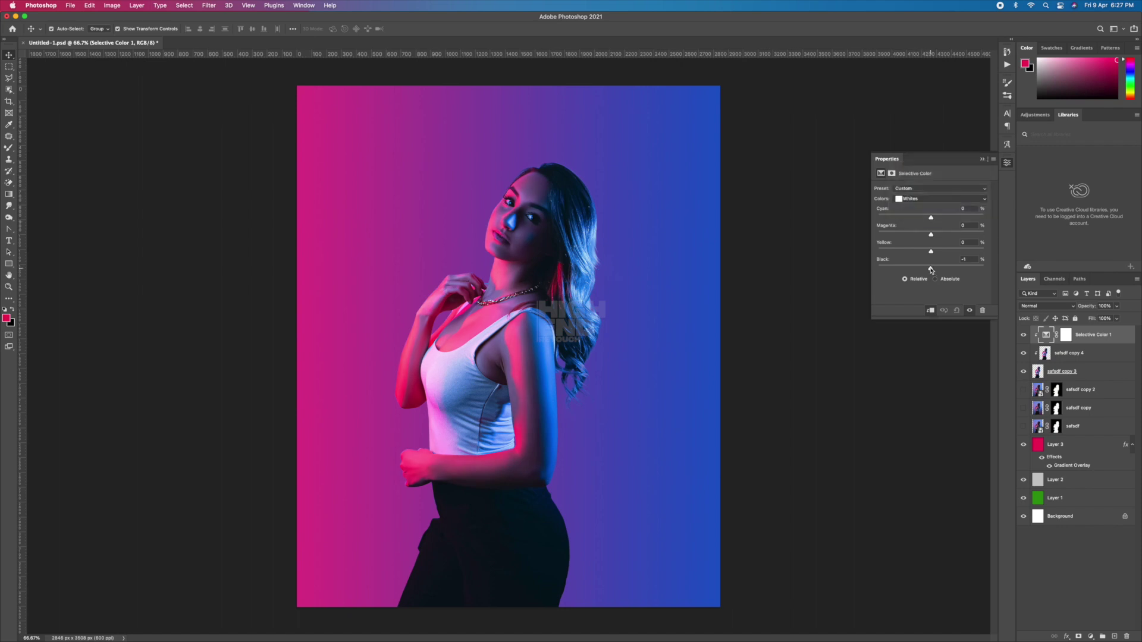
drag(931, 268, 889, 269)
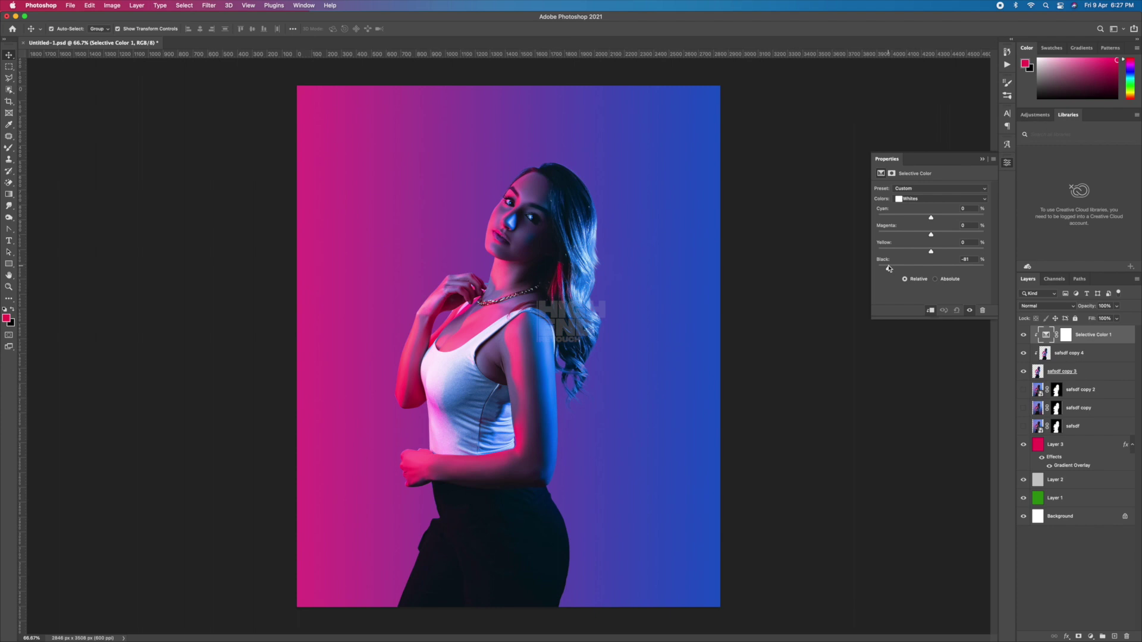
click(913, 198)
click(937, 292)
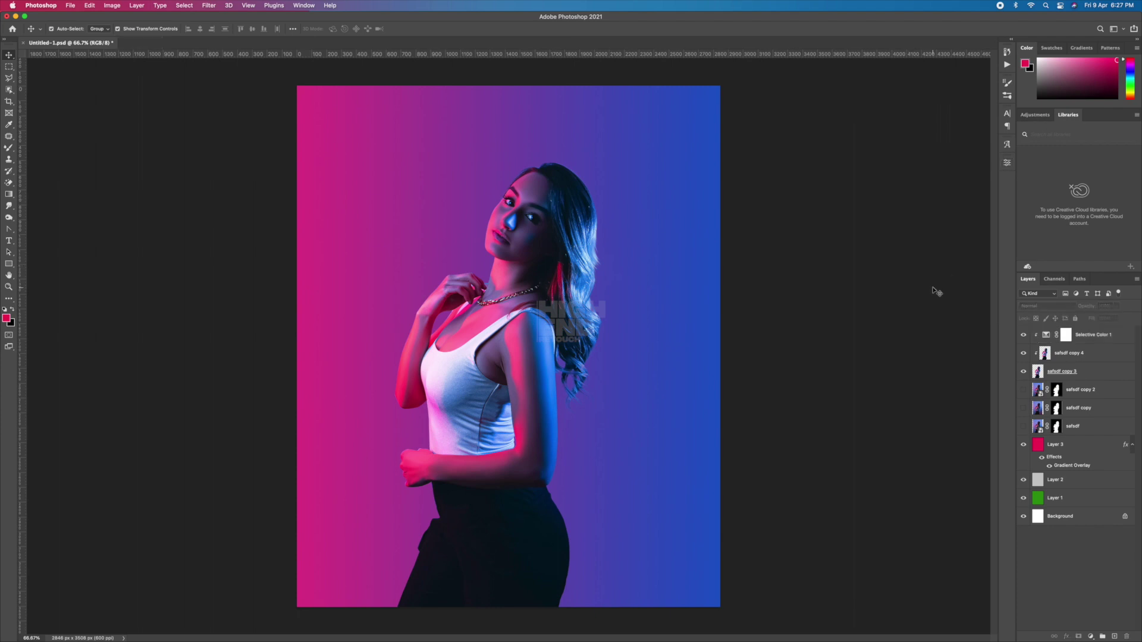
Step: Add a clipped Black & White adjustment in Soft Light mode at 10% opacity
click(1090, 637)
click(1089, 543)
click(927, 182)
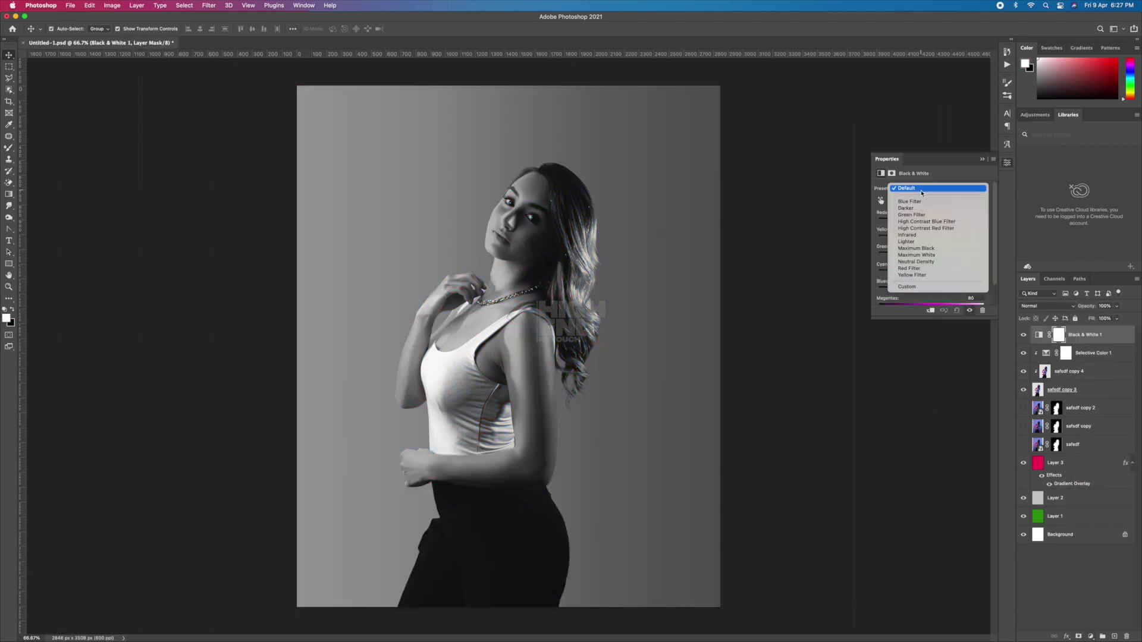
click(985, 163)
key(ctrl+alt+g)
click(1047, 306)
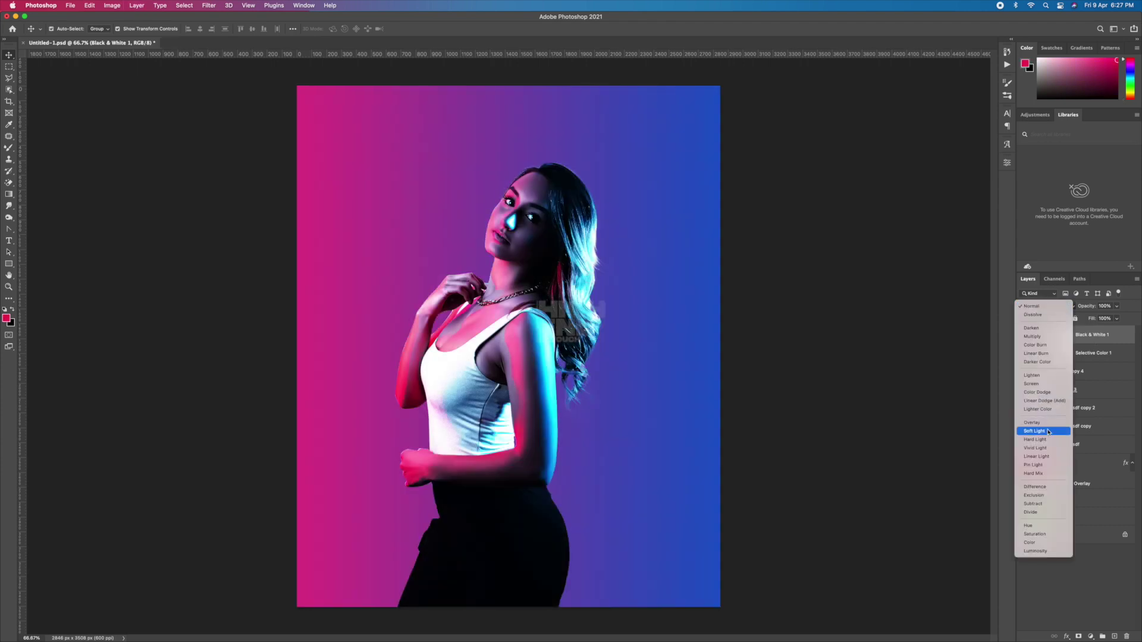
click(1047, 433)
click(1105, 306)
text(10)
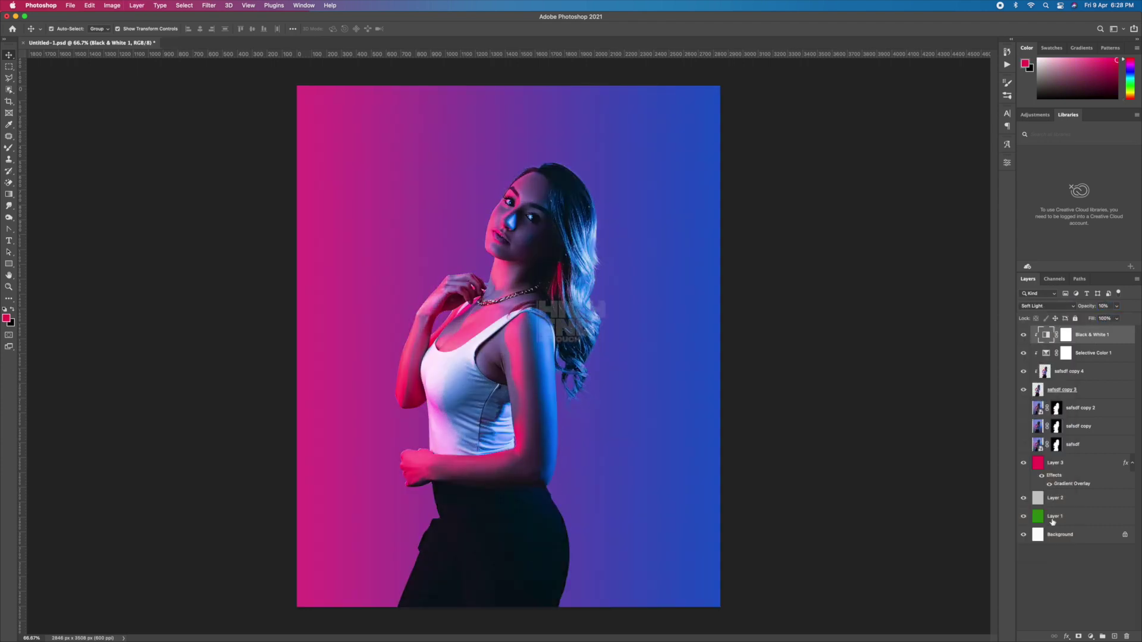
Step: Add a new grey-filled layer clipped to the figure and blended as Overlay
click(1114, 637)
click(6, 318)
key(Return)
key(alt+BackSpace)
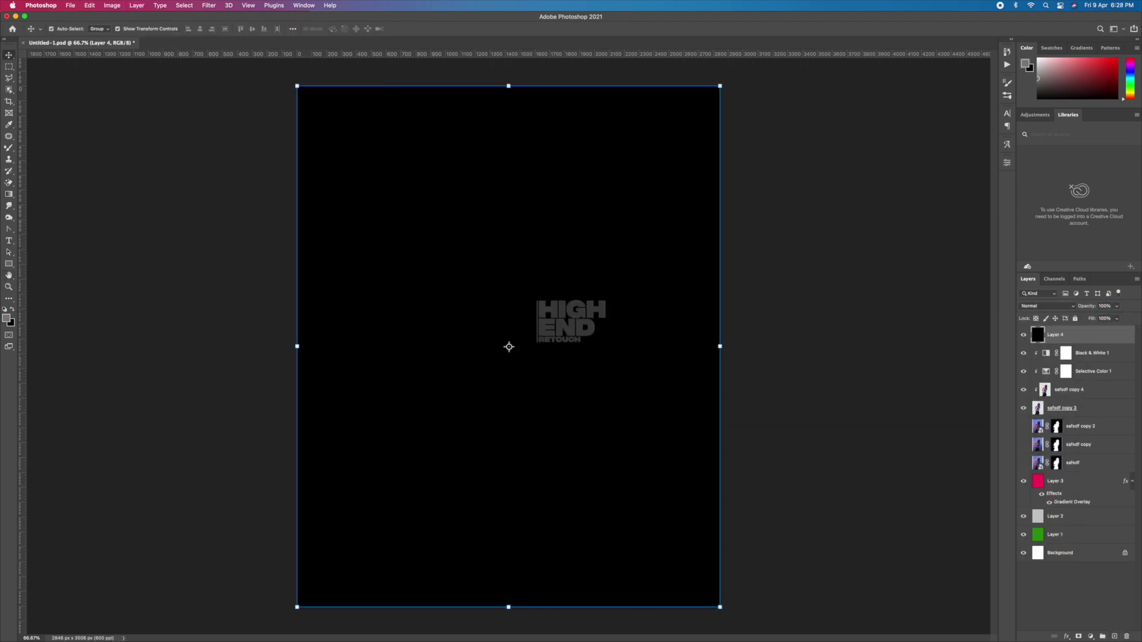
key(ctrl+alt+g)
click(1047, 306)
click(1035, 418)
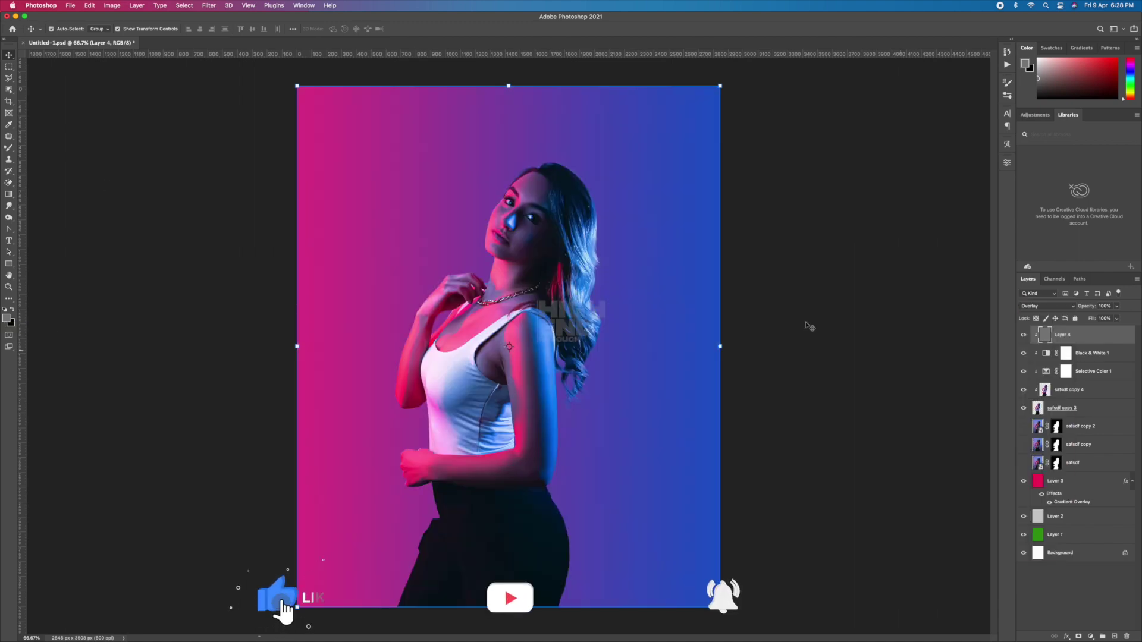
Step: Dodge and burn on the Overlay layer with a black/white soft brush, then save
click(9, 148)
key(d)
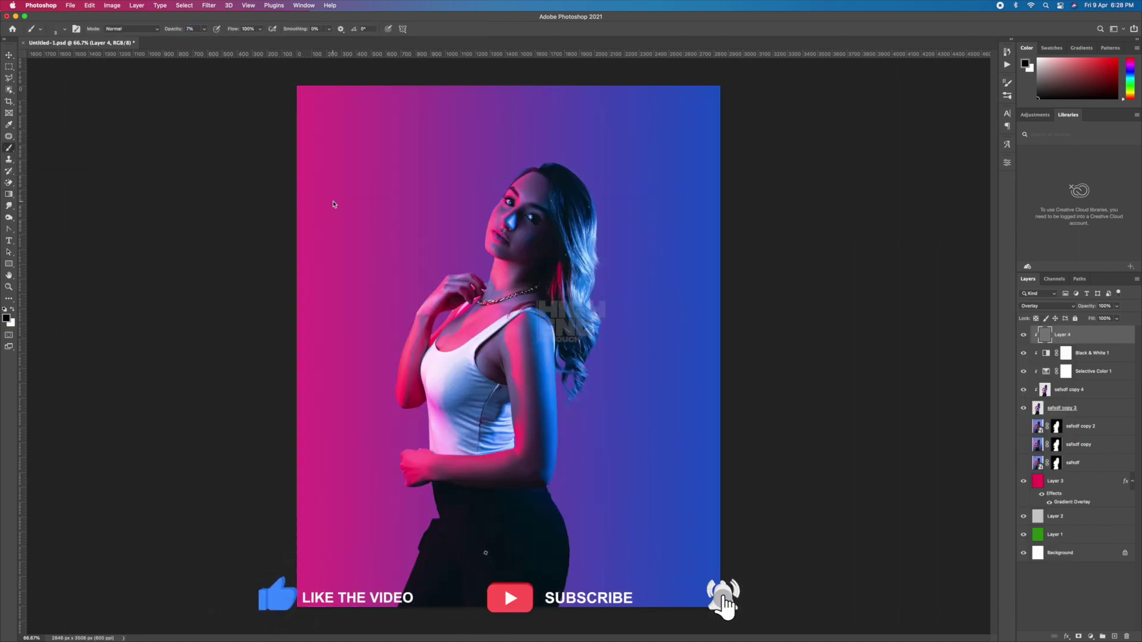
right_click(333, 204)
key(Return)
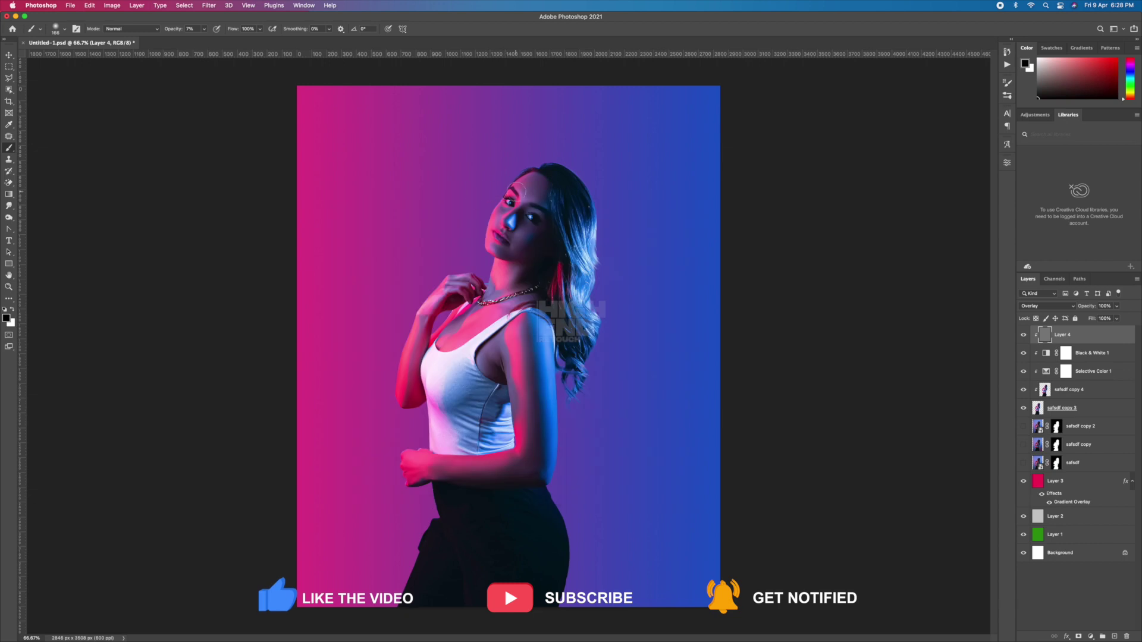
right_click(530, 179)
key(x)
key(Return)
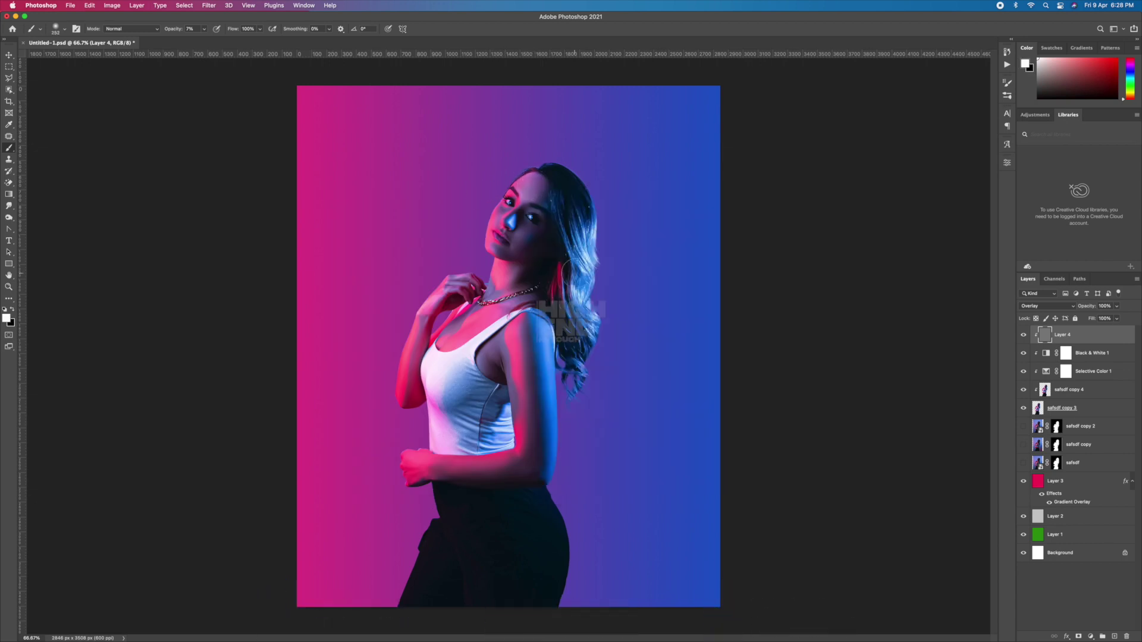
right_click(575, 202)
key(Return)
right_click(532, 206)
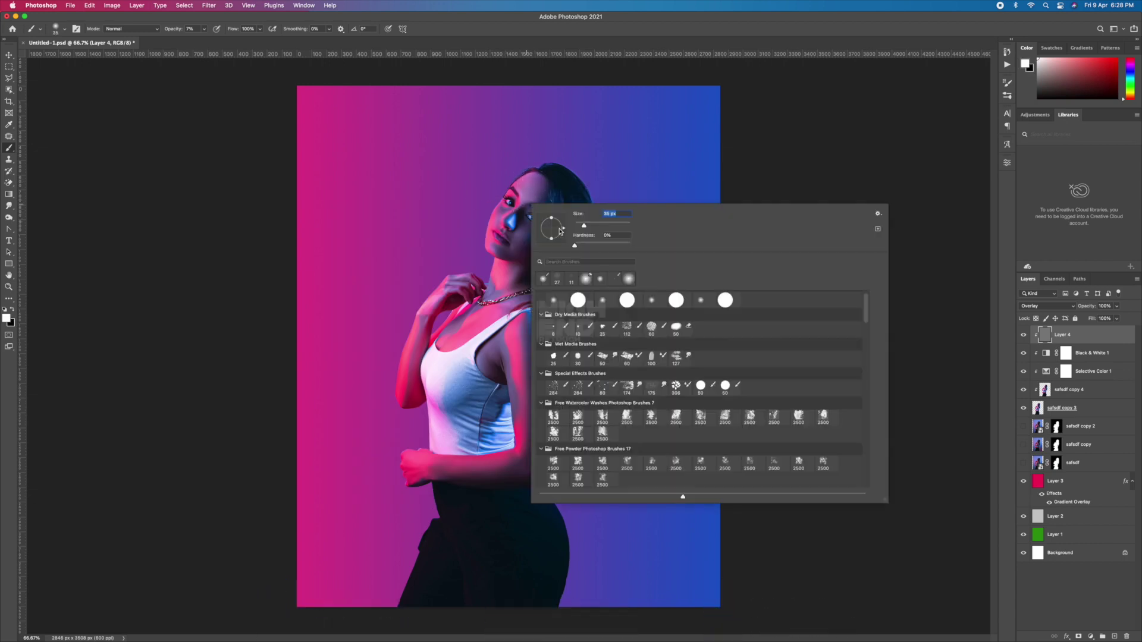
key(Return)
right_click(558, 225)
key(Return)
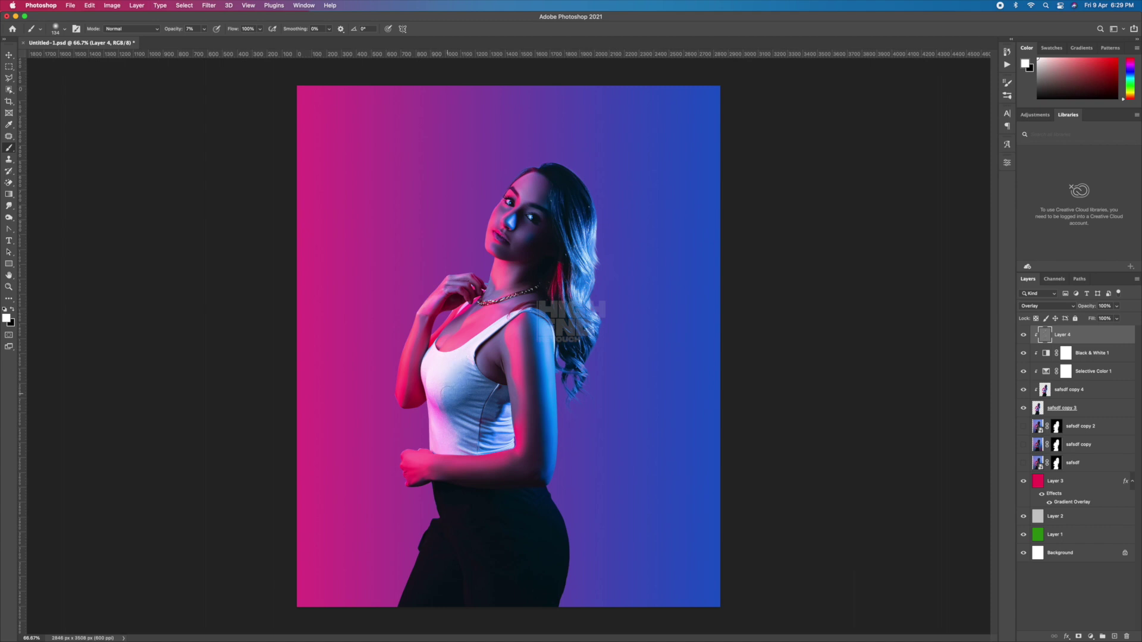
right_click(447, 391)
key(Escape)
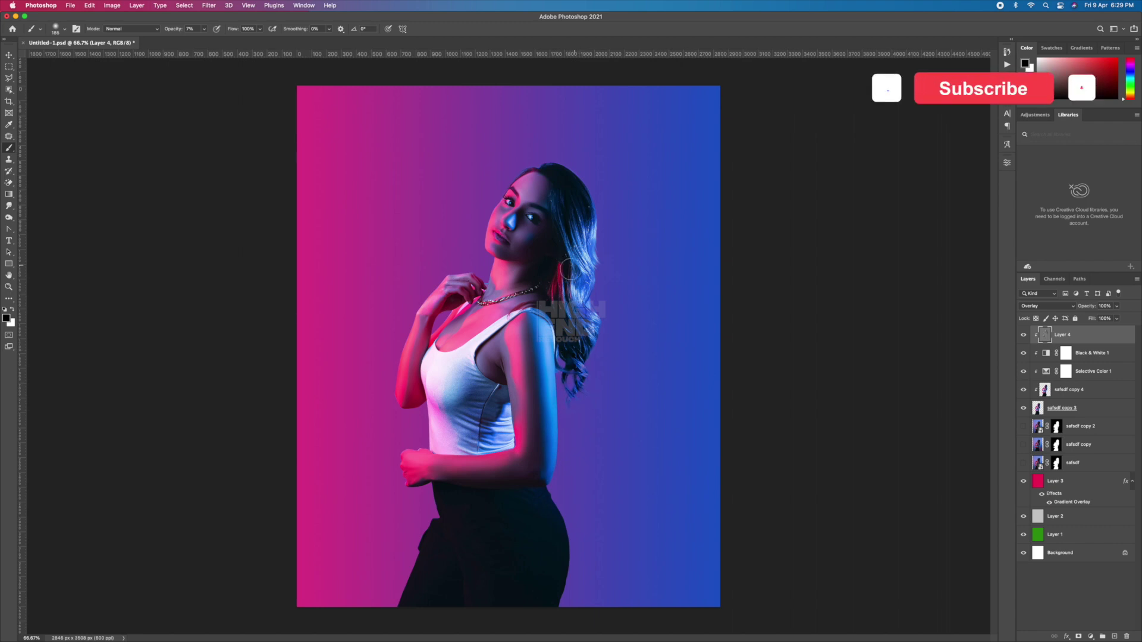
key(v)
key(super+s)
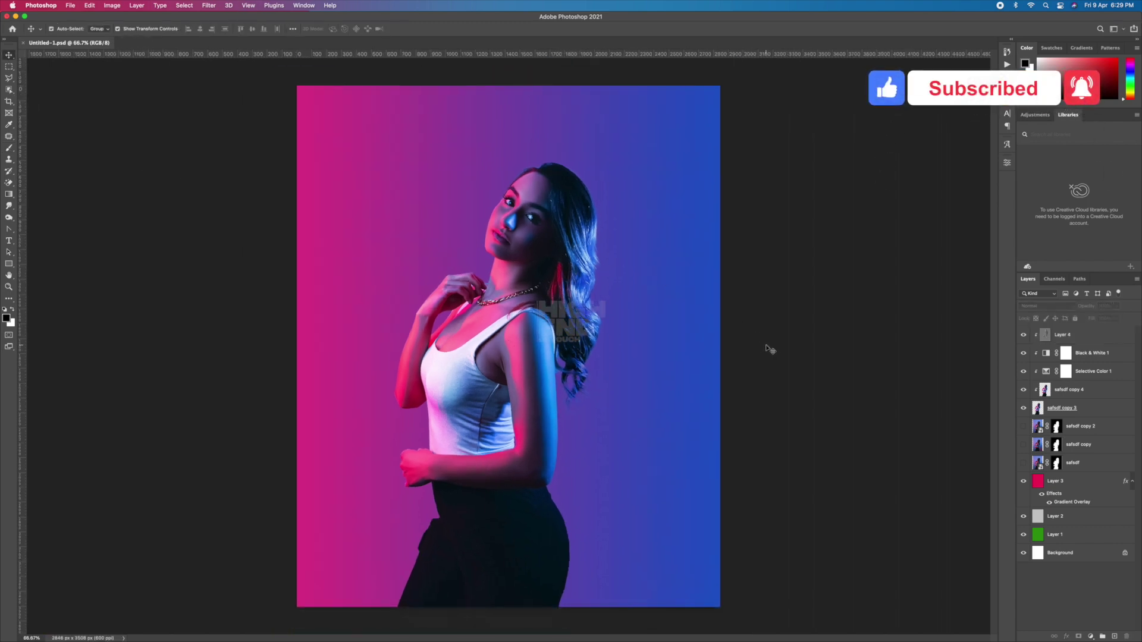
Step: Duplicate the safsdf copy layer and apply a High Pass filter to the duplicate
click(1065, 444)
key(super+j)
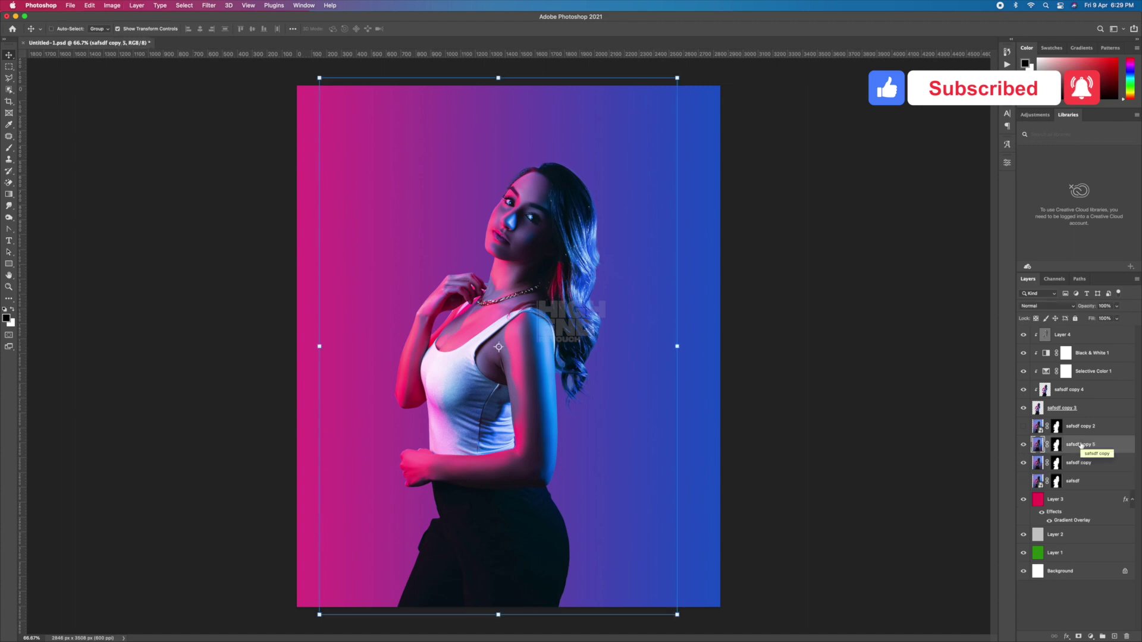
click(209, 6)
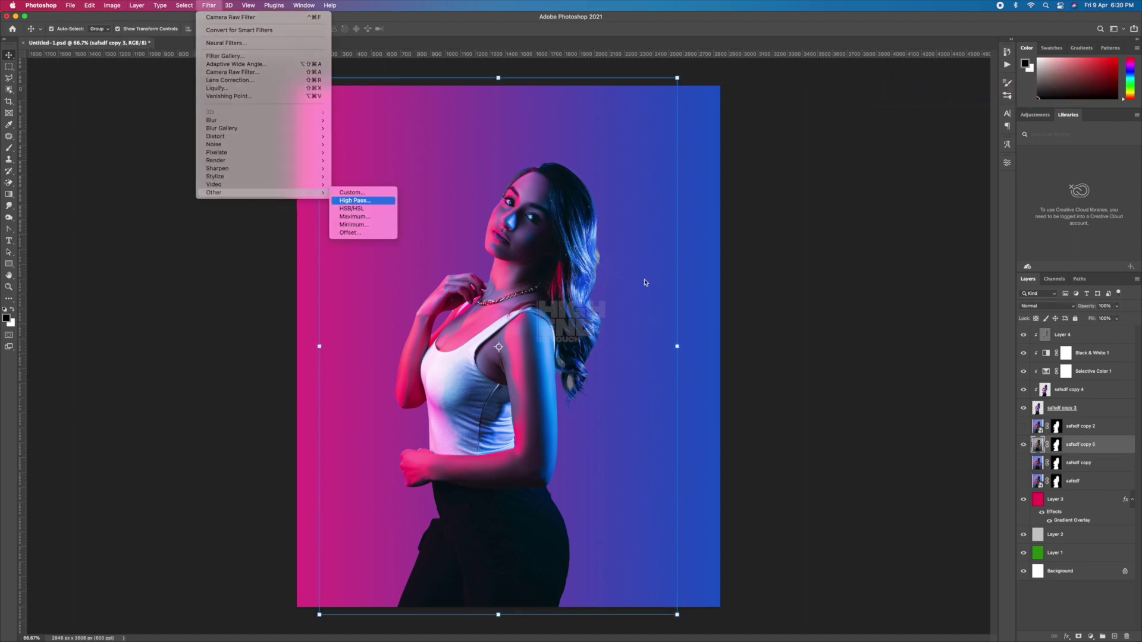
click(357, 196)
click(620, 171)
Step: Place the high-pass copy above Black & White 1 in Overlay mode; move adgdfg below the figure
drag(1076, 444, 1075, 351)
click(1047, 305)
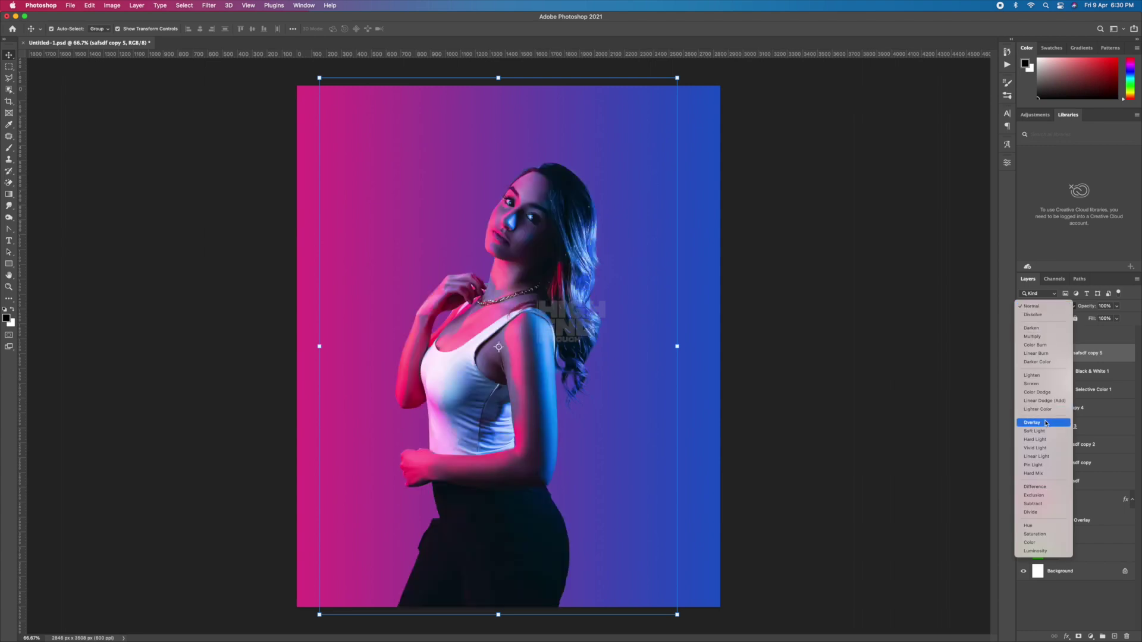
click(1038, 423)
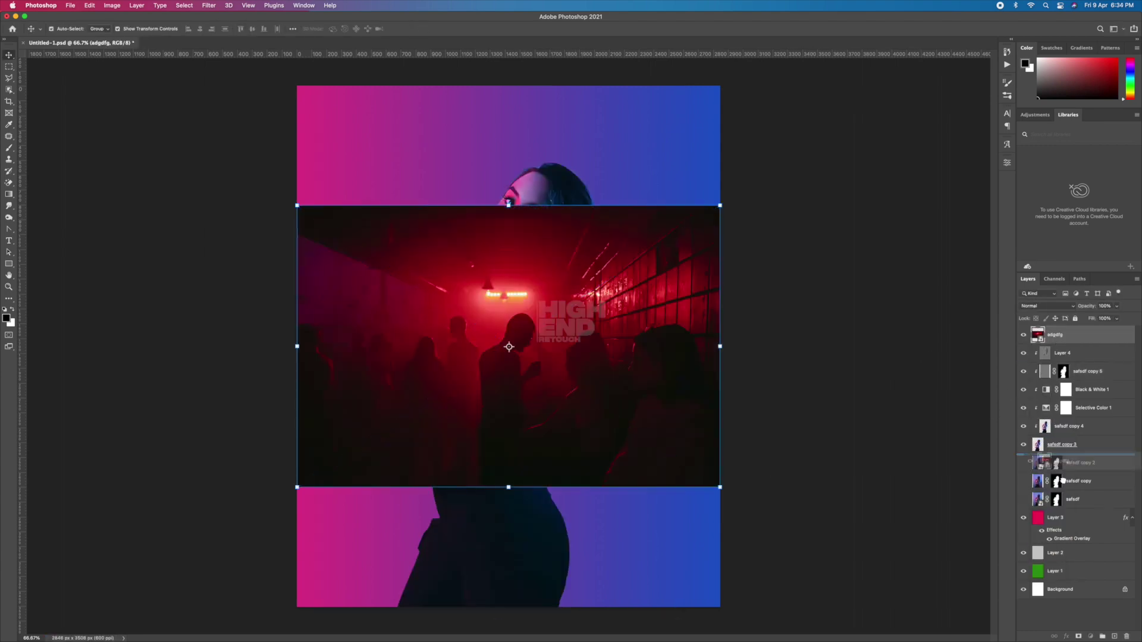
drag(1063, 479, 1063, 509)
Step: Scale the adgdfg club photo to fill the canvas, add Hue/Saturation, rasterize and Gaussian-blur it
scroll(654, 431, down, 3)
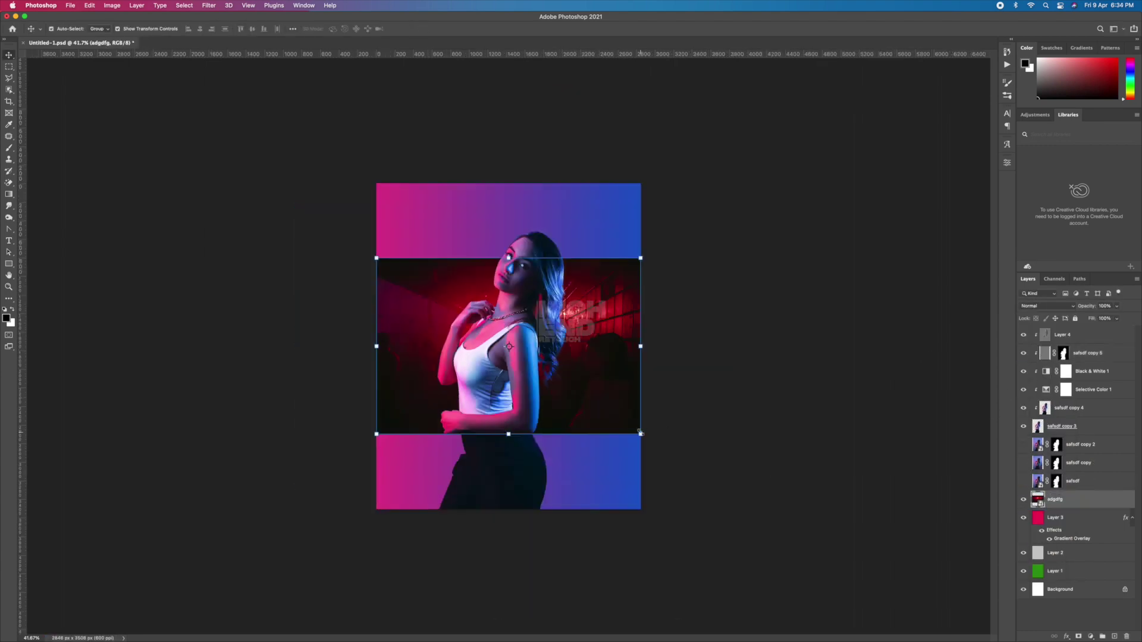
drag(642, 435, 764, 517)
key(Return)
click(1090, 636)
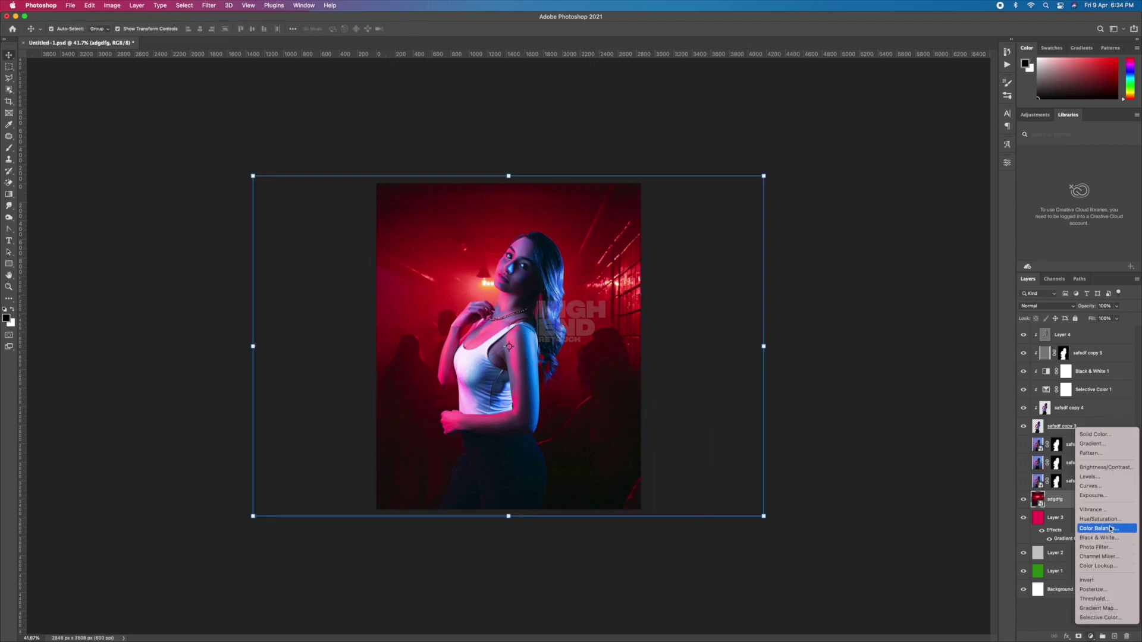
click(1106, 529)
click(1067, 516)
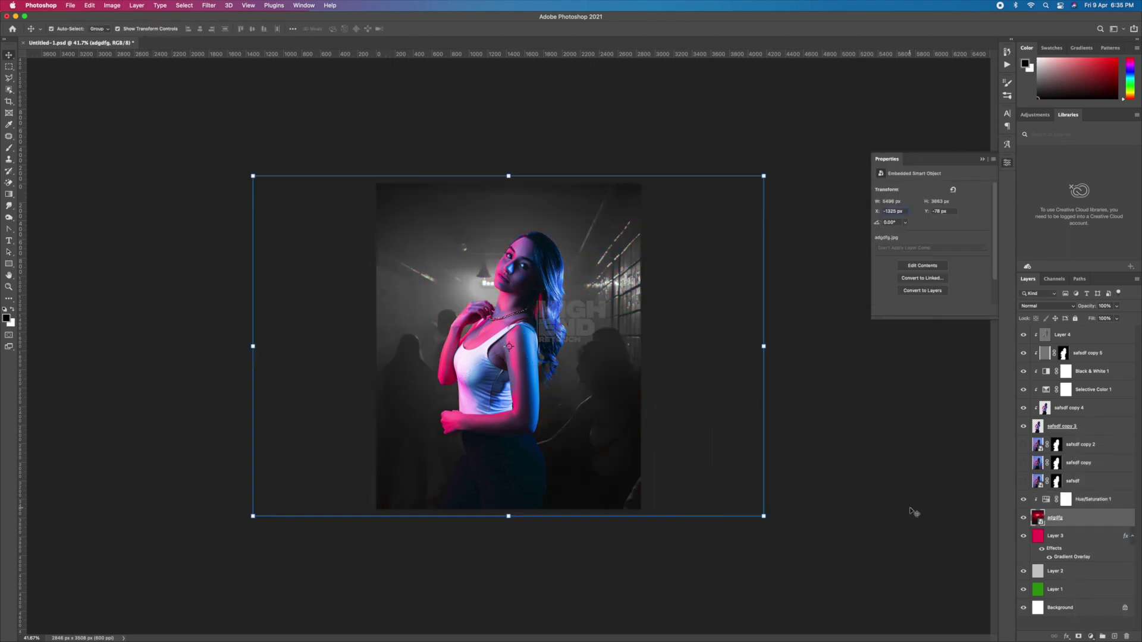
right_click(1065, 517)
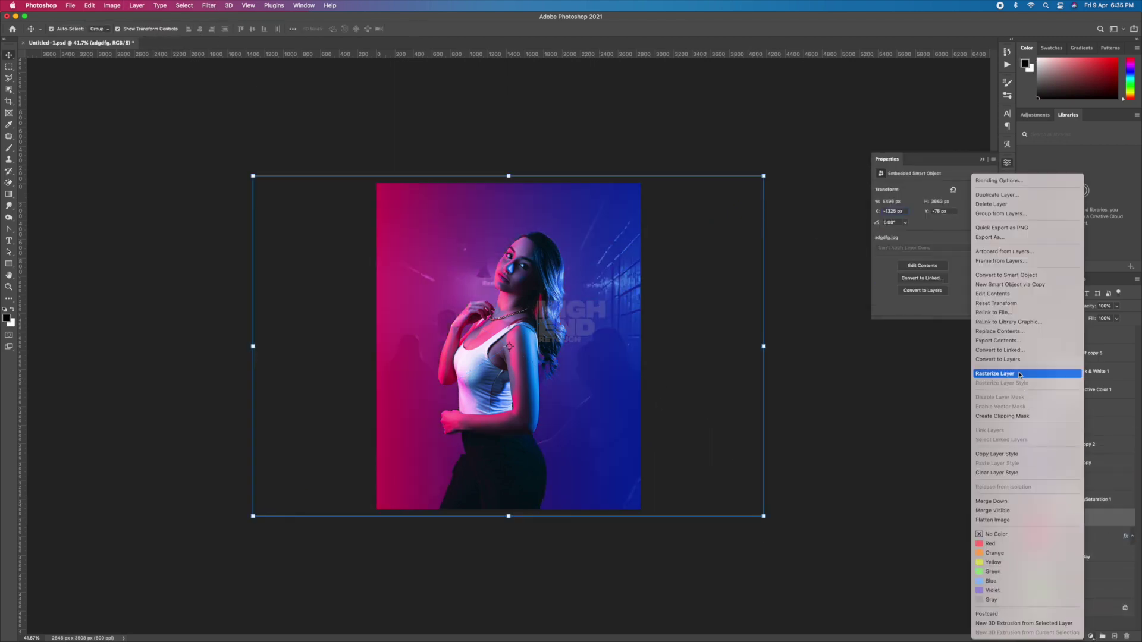
click(1011, 373)
click(209, 5)
click(366, 153)
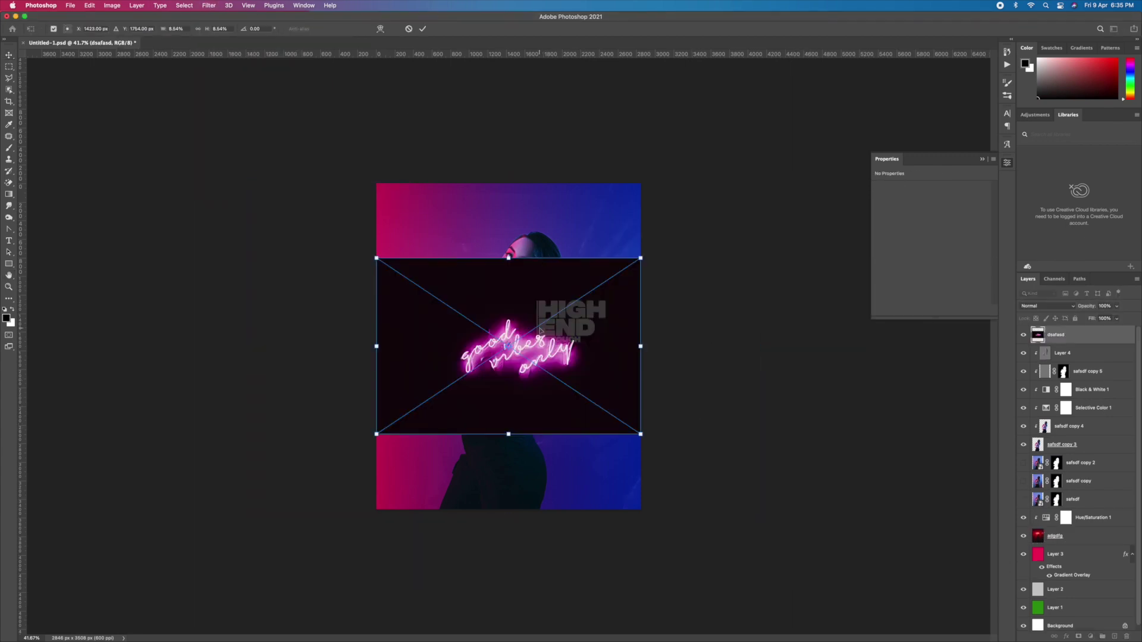
Step: Add the good vibes only neon sign in Screen mode, enlarged and placed above her head
drag(1078, 481, 1064, 545)
click(1047, 306)
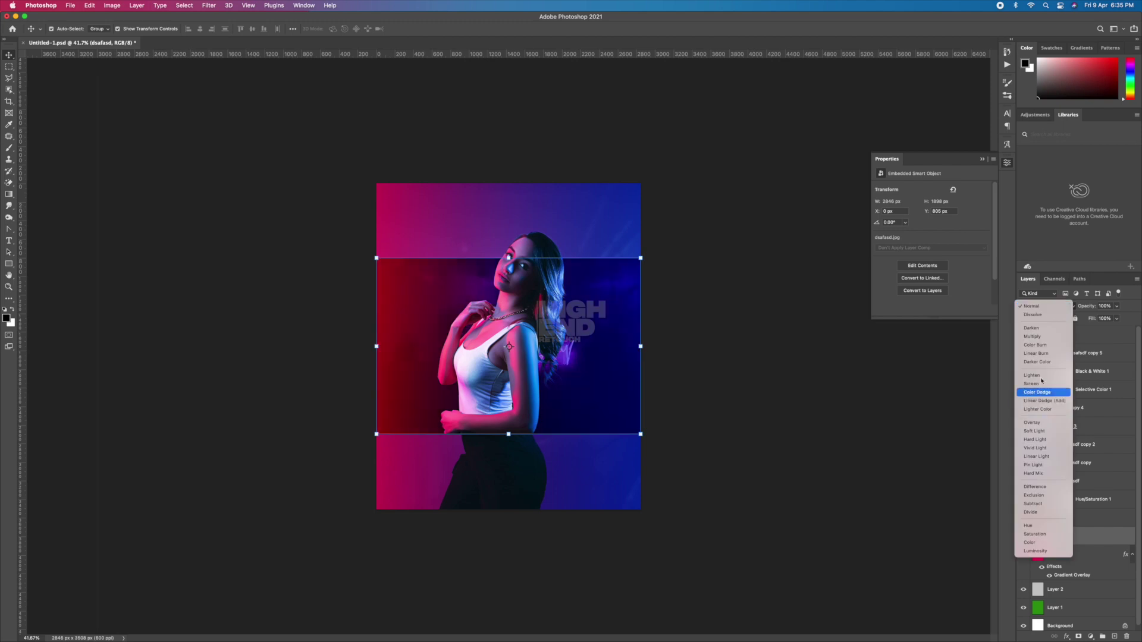
click(1041, 389)
drag(654, 436, 721, 484)
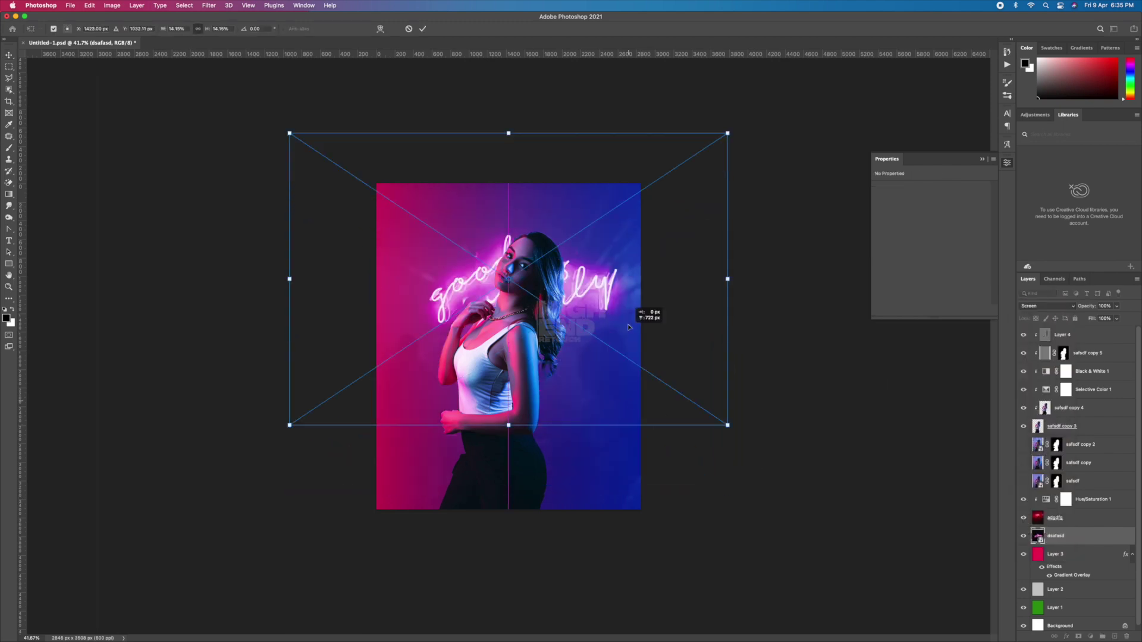
mouse_move(639, 400)
mouse_down()
mouse_move(629, 327)
mouse_move(653, 280)
mouse_up()
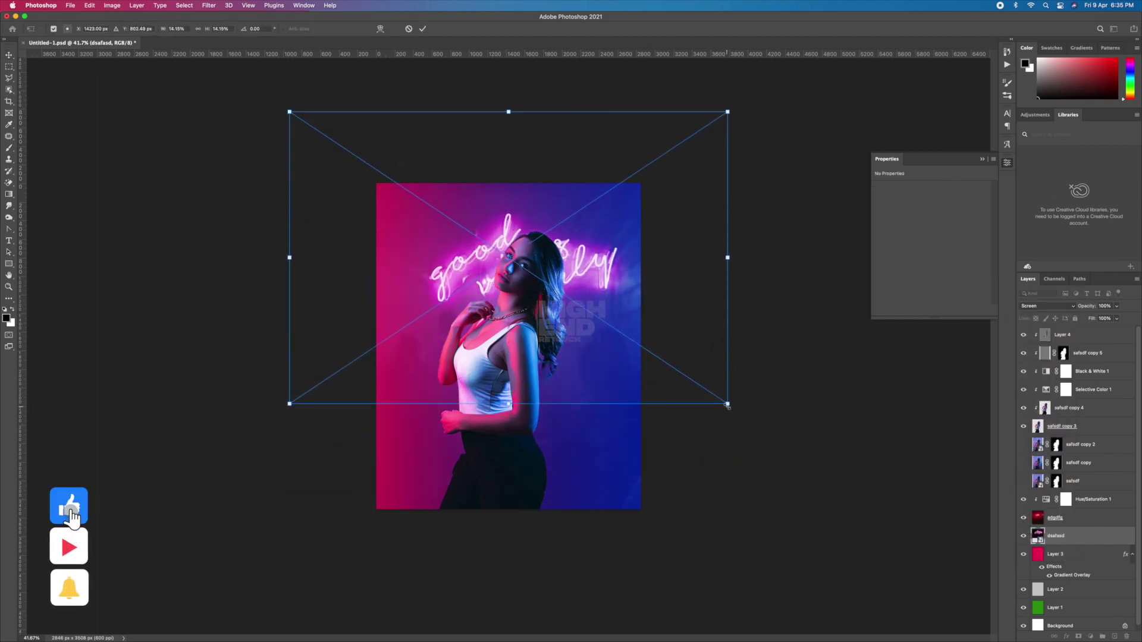
mouse_move(729, 400)
mouse_down()
mouse_move(739, 422)
mouse_move(757, 425)
mouse_up()
drag(681, 332, 670, 331)
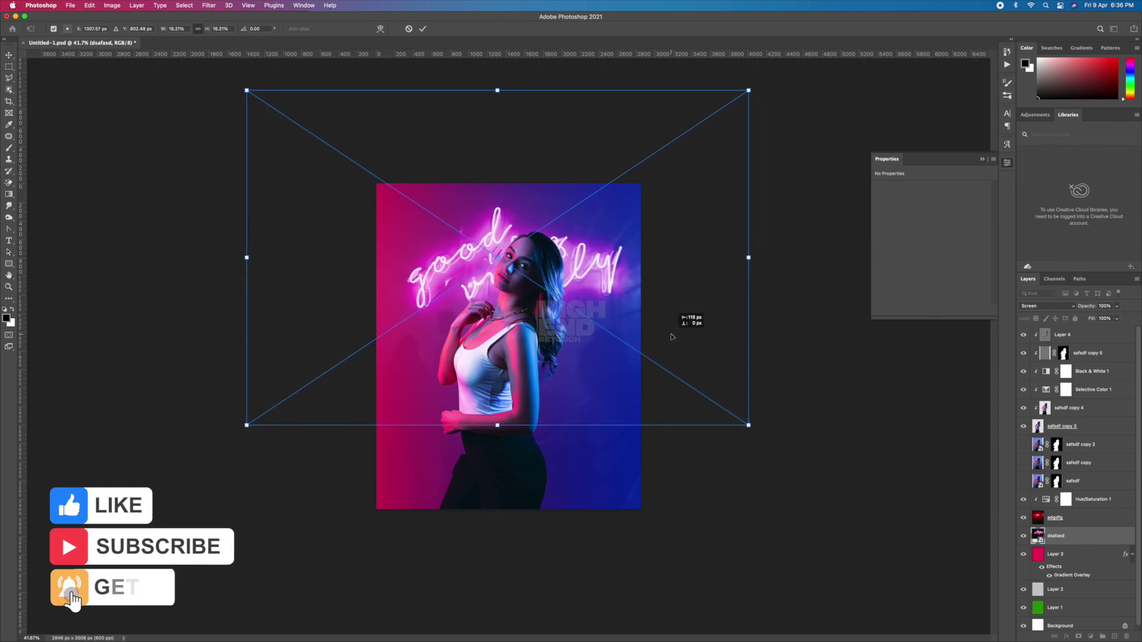
key(Return)
key(ctrl+plus)
key(ctrl+plus)
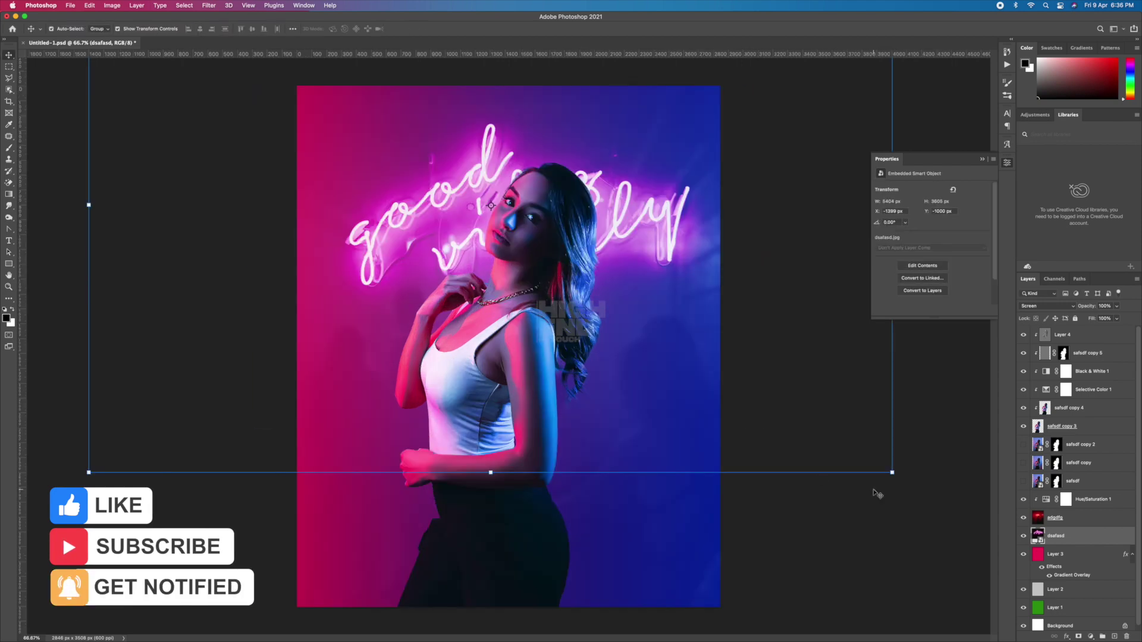
click(1091, 636)
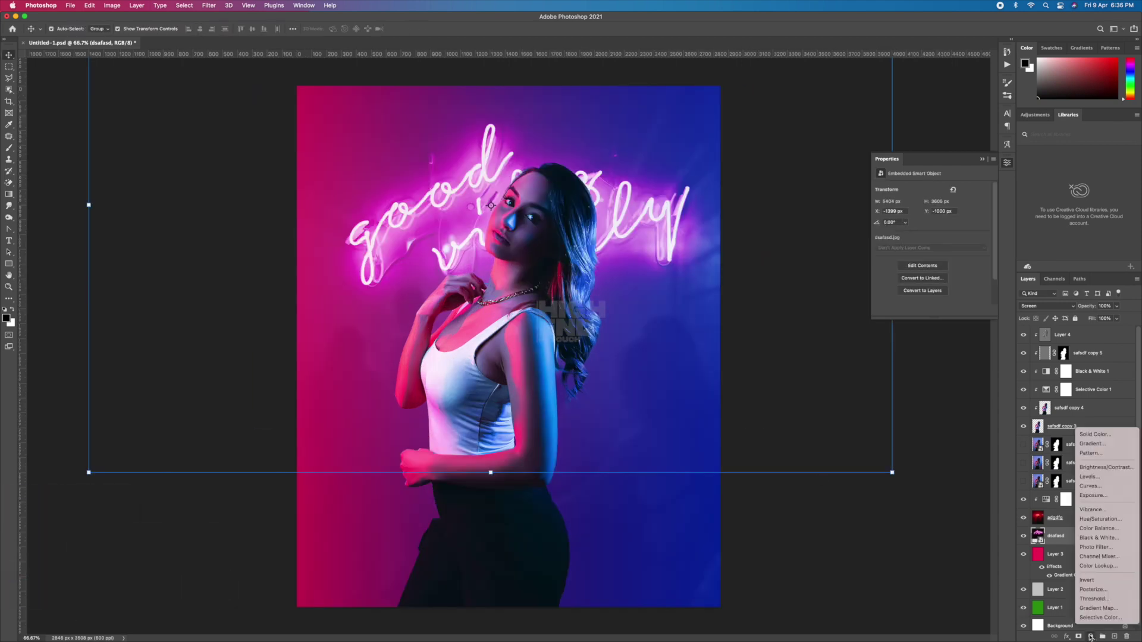
Step: Add a contrast Curves and a fully desaturating Hue/Saturation layer above the neon sign
click(1106, 486)
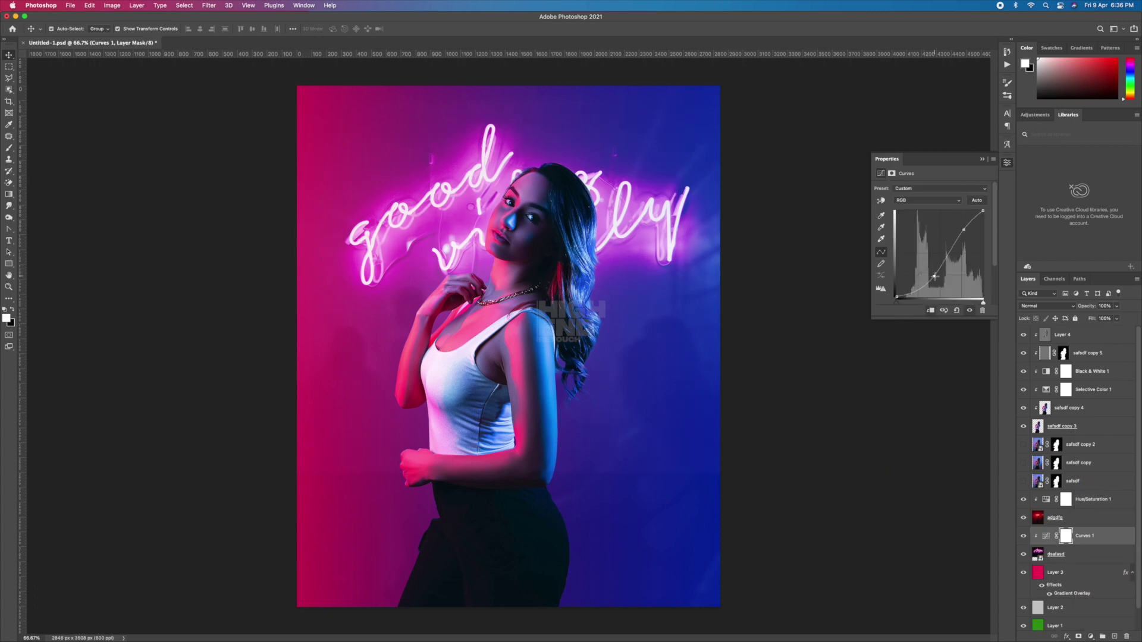
drag(935, 277, 970, 236)
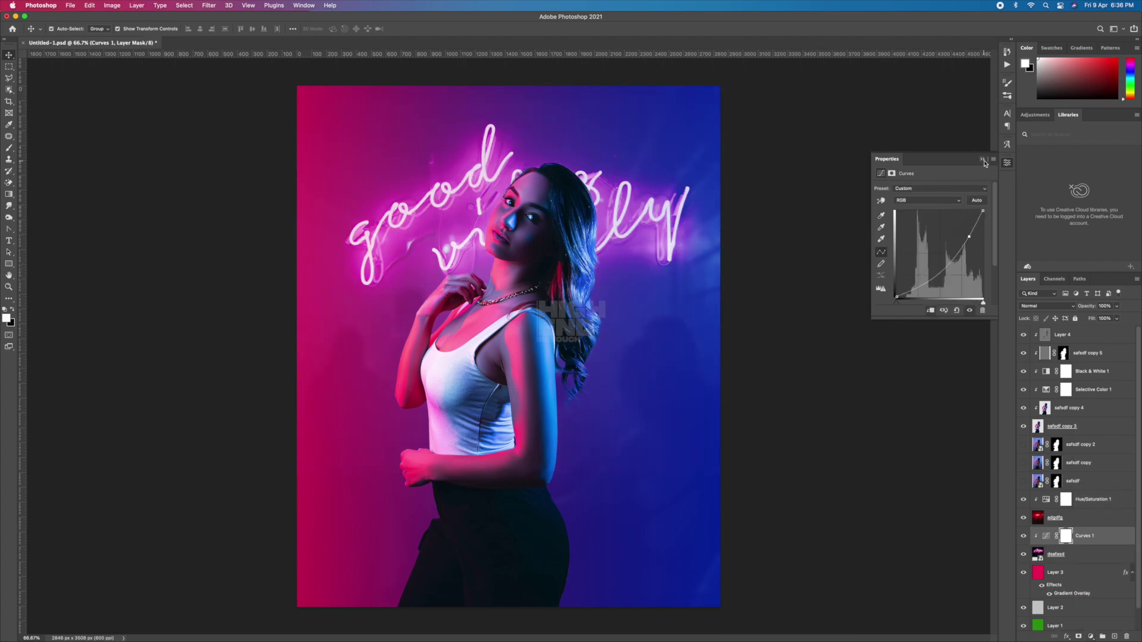
click(983, 161)
click(1091, 636)
click(1106, 521)
drag(931, 239, 847, 237)
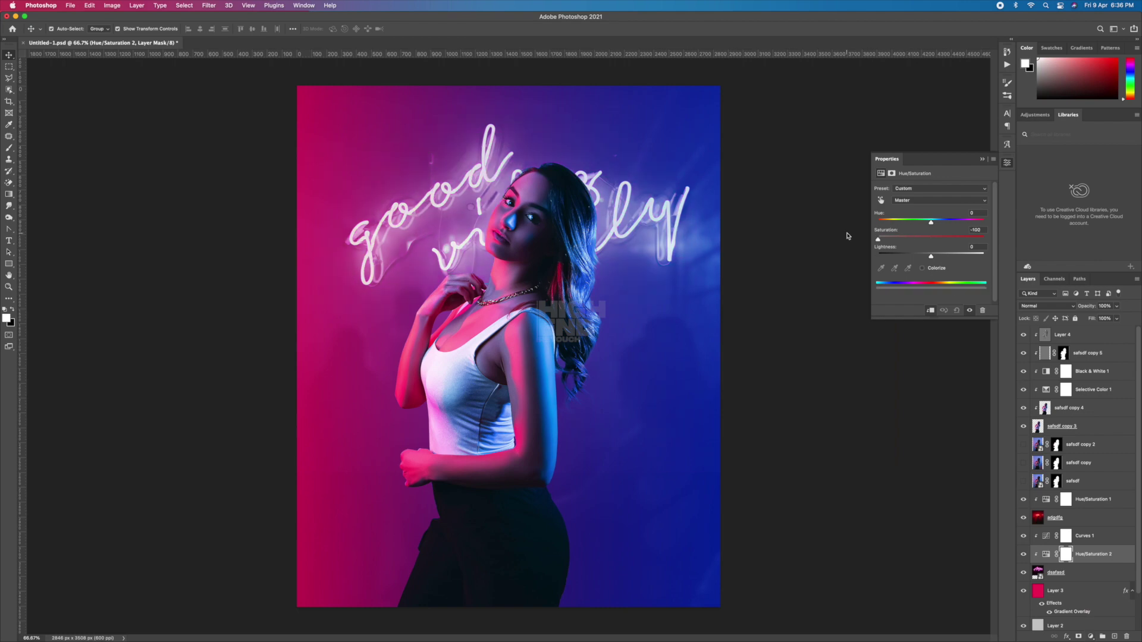
click(983, 159)
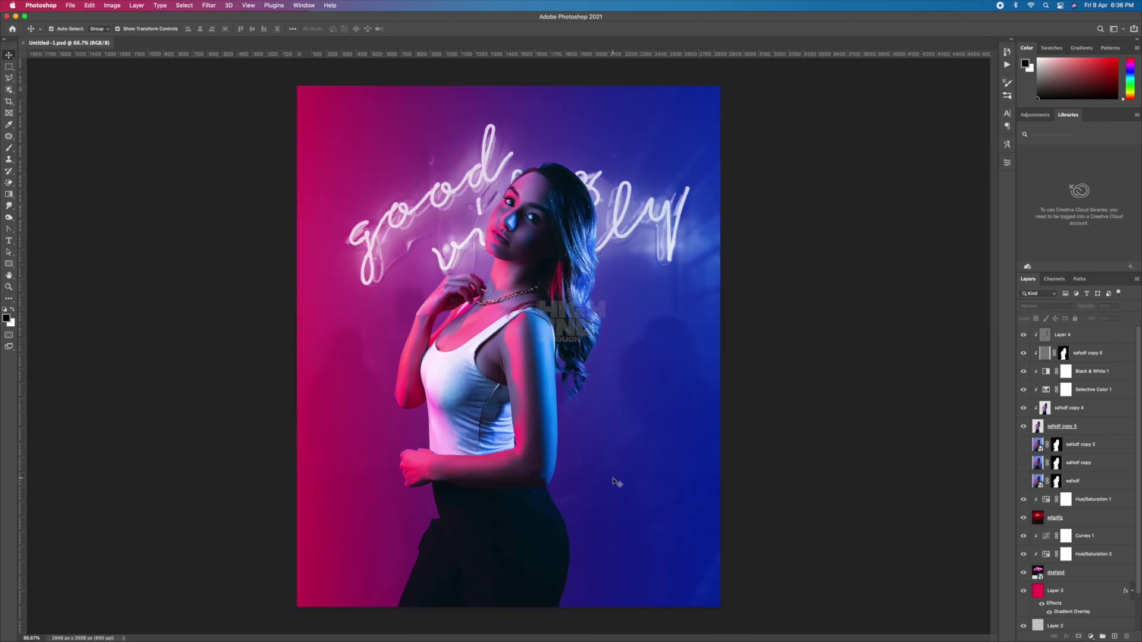
Step: Add a Curves layer above the gradient background, pulling the top point down to darken it
click(1077, 595)
click(1091, 636)
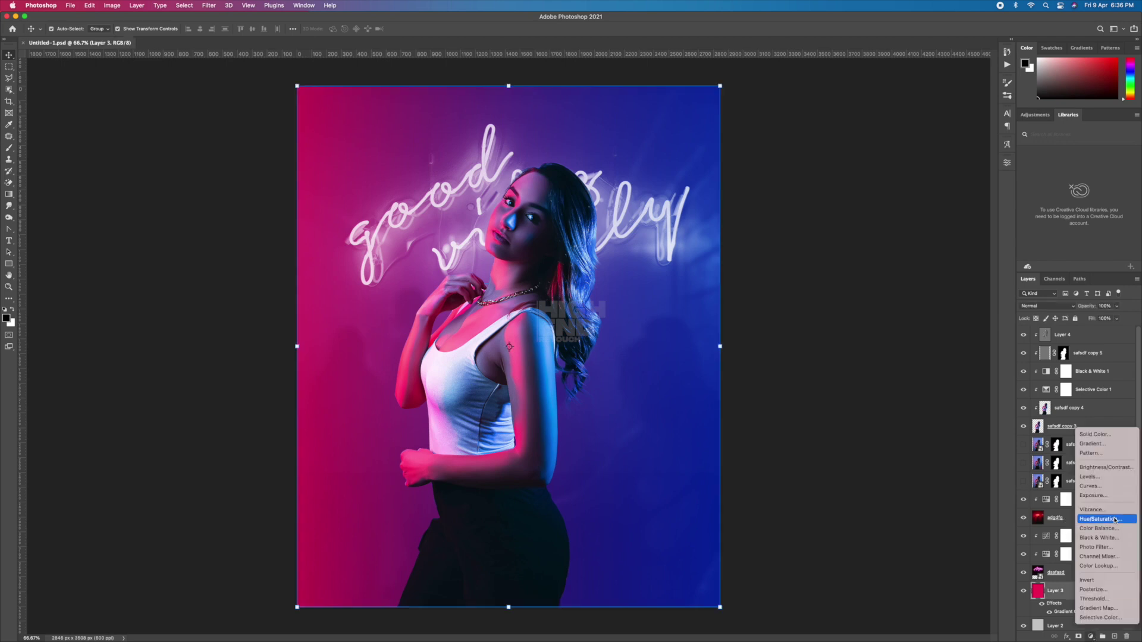
click(1100, 483)
drag(982, 212, 986, 220)
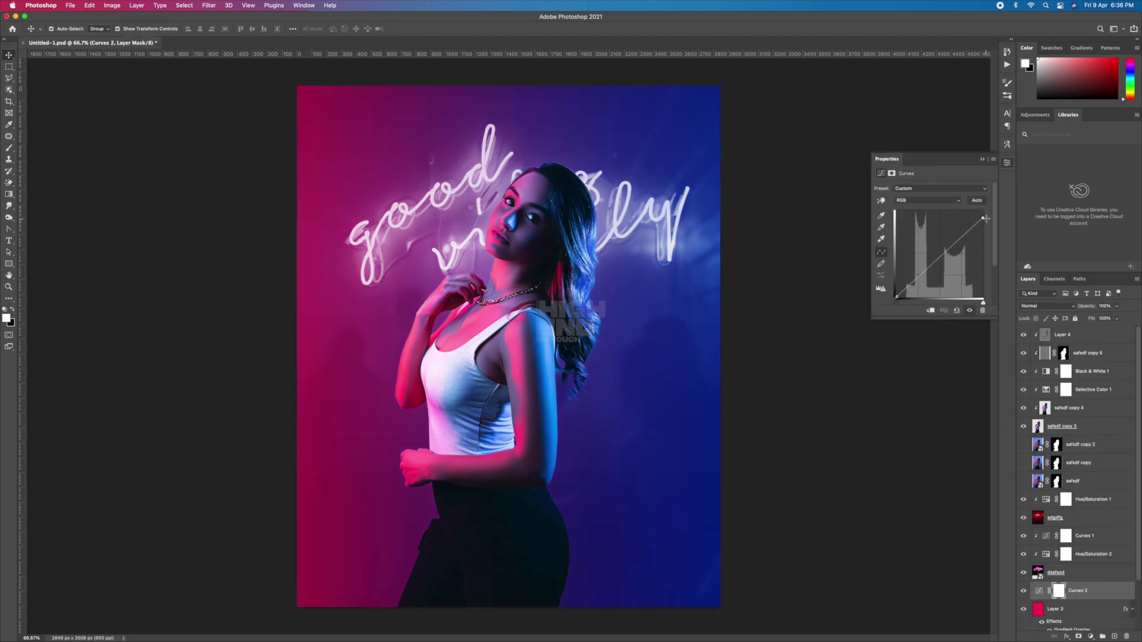
drag(928, 276, 928, 276)
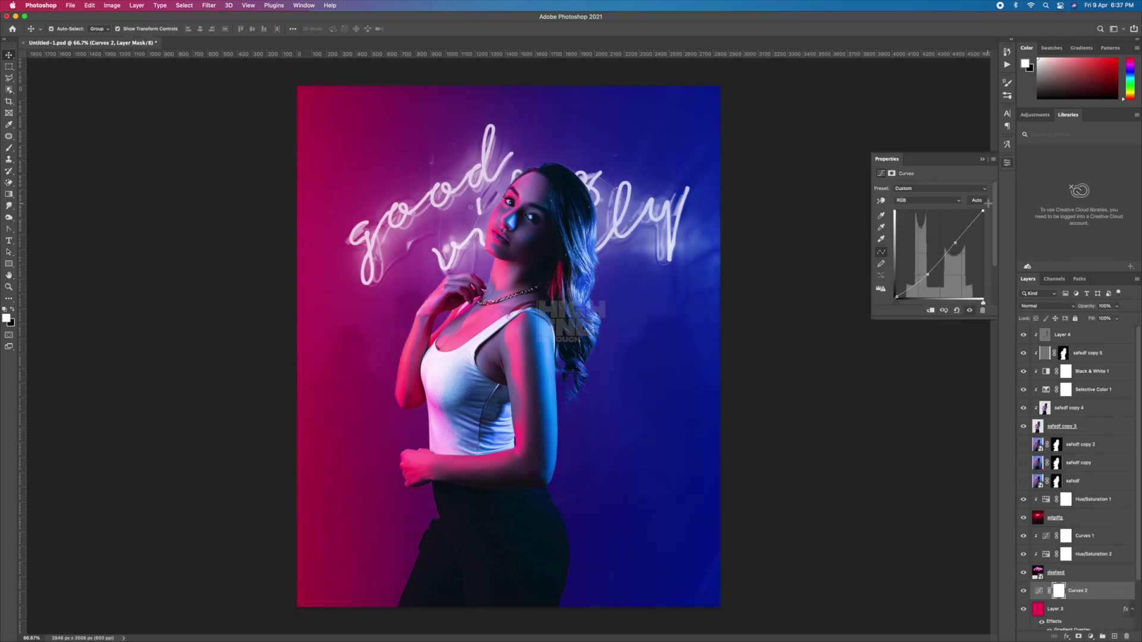
click(982, 159)
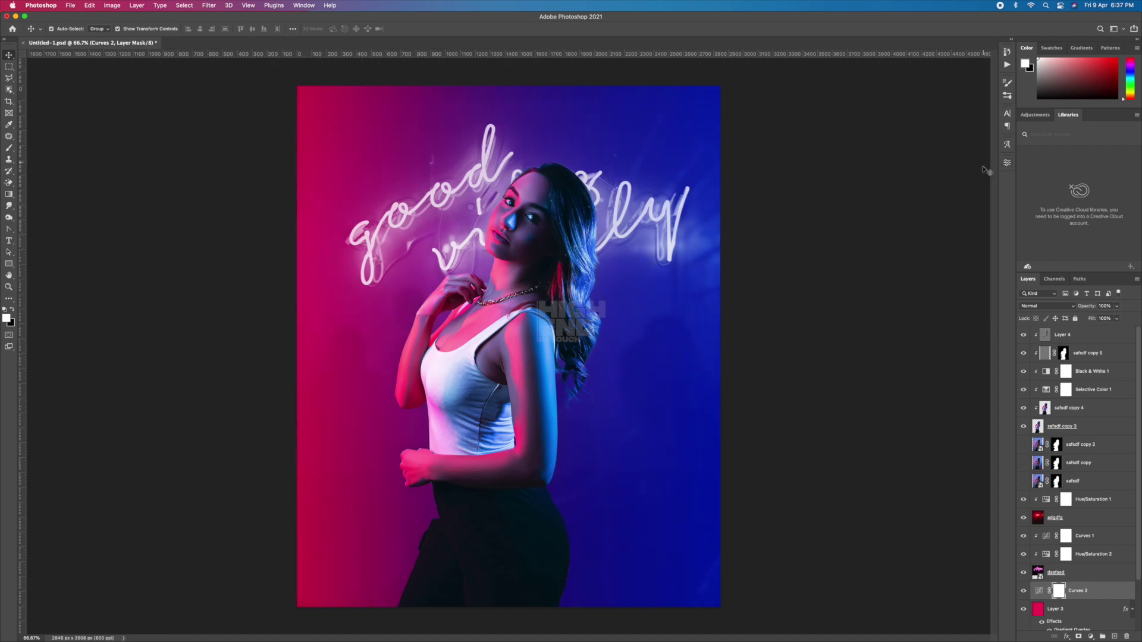
click(1024, 590)
click(905, 538)
Step: Replace the darkening curves with pasted neon streaks in Screen mode, moved lower
key(Delete)
key(ctrl+v)
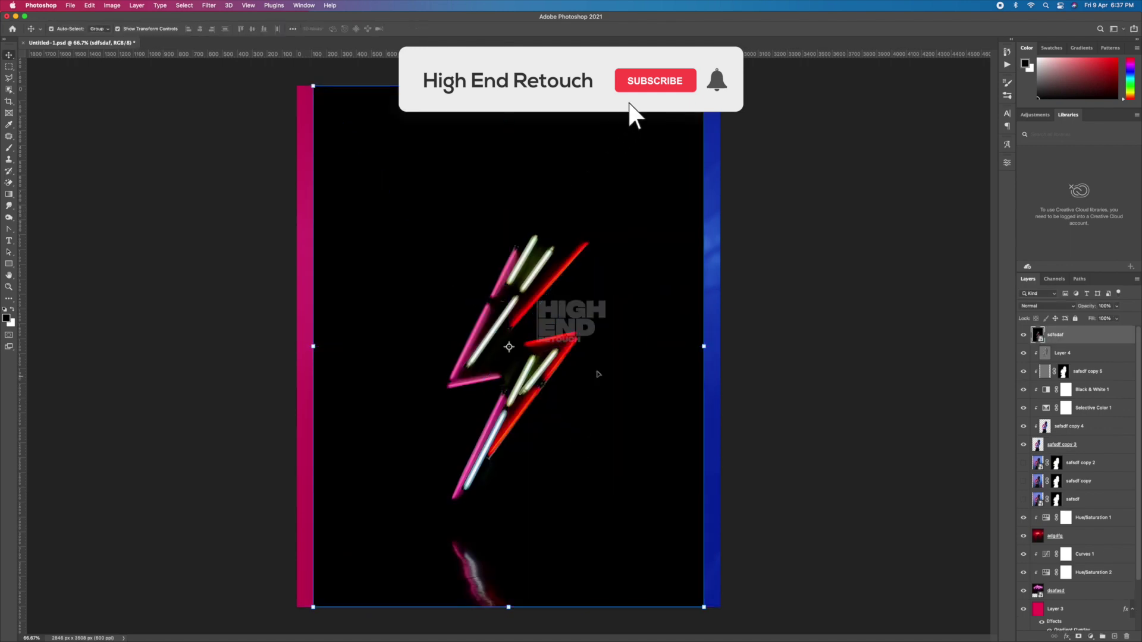
click(1047, 306)
click(1041, 372)
mouse_move(560, 419)
mouse_down()
mouse_move(623, 545)
mouse_move(381, 544)
mouse_up()
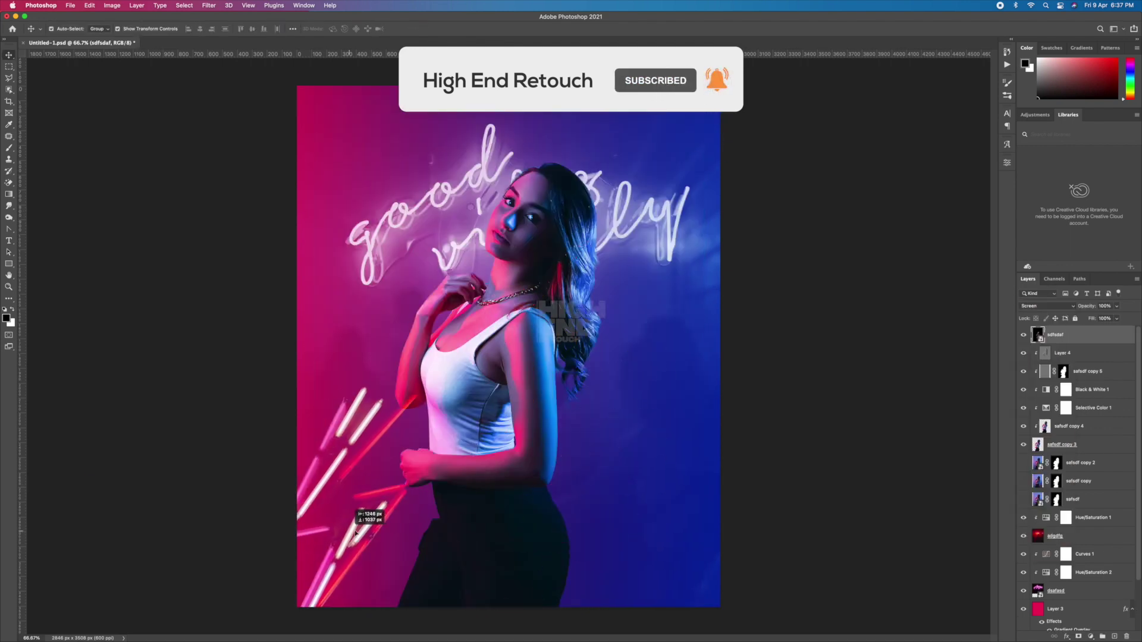
Step: Motion-blur the streaks with a distance of about 813 and enlarge them
click(208, 6)
click(360, 170)
drag(797, 449, 814, 450)
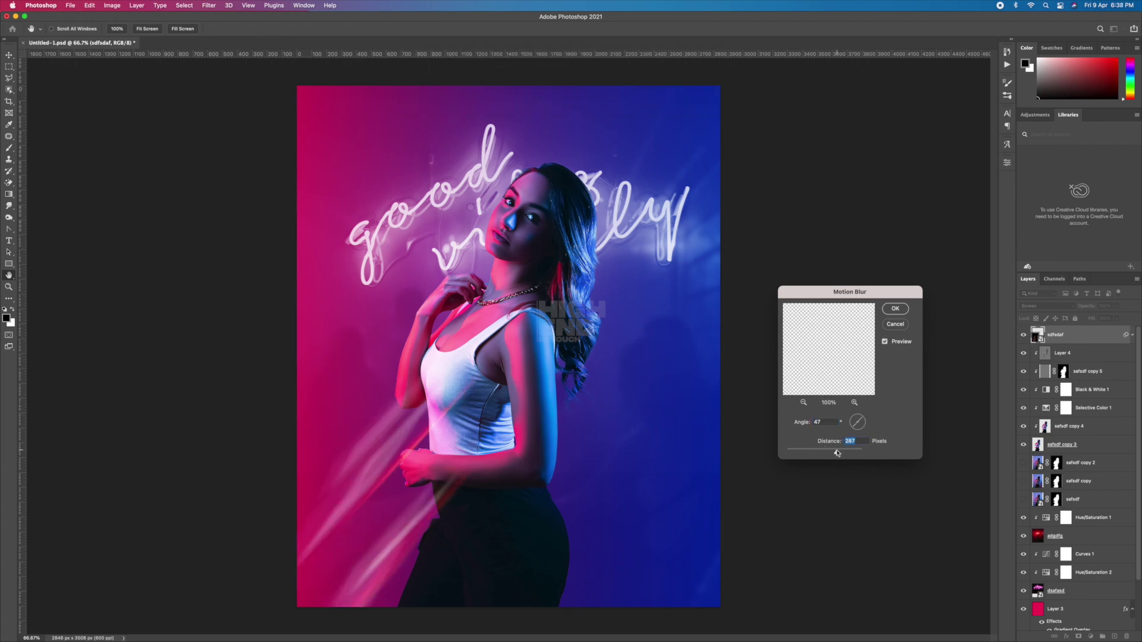
drag(842, 451, 846, 450)
click(895, 308)
key(ctrl+t)
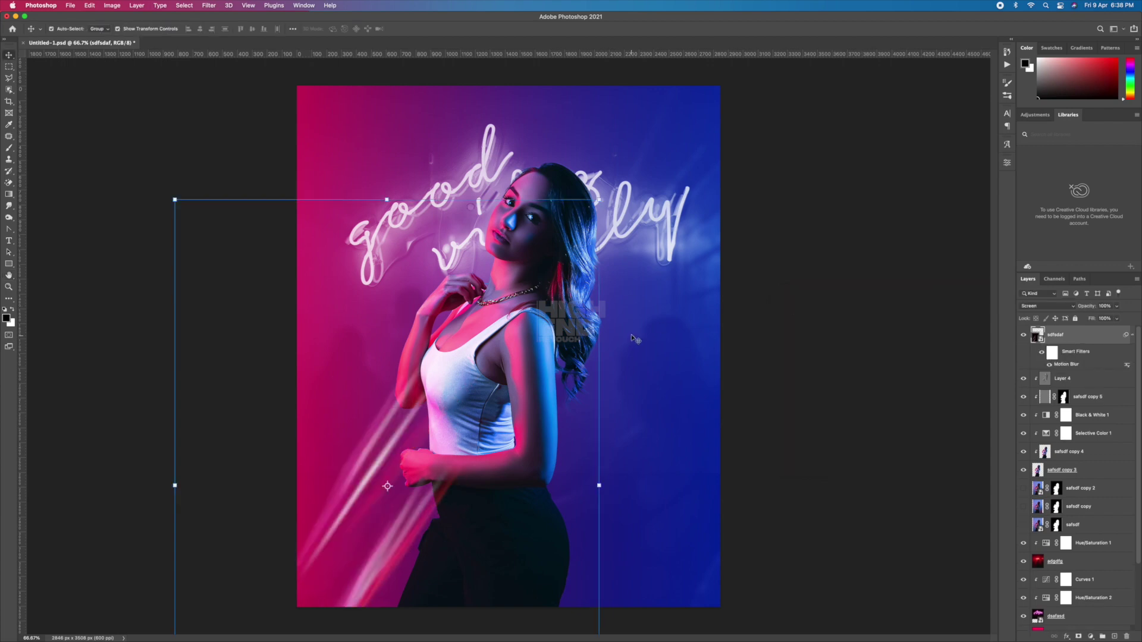
mouse_move(600, 197)
mouse_down()
mouse_move(650, 210)
mouse_move(664, 190)
mouse_up()
key(Return)
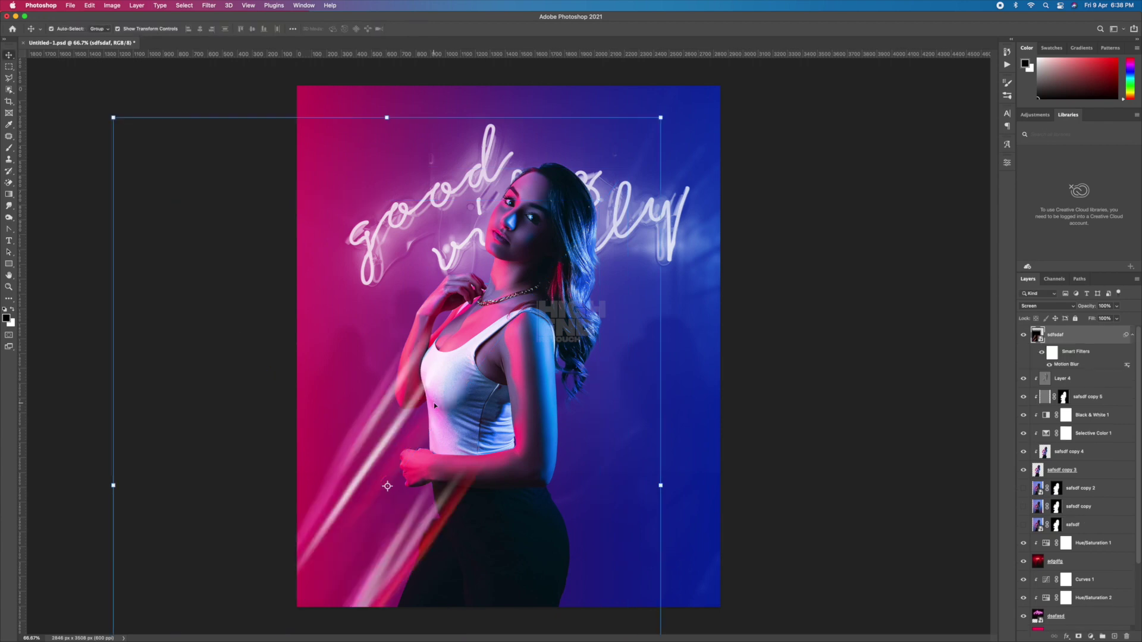
Step: Copy the streaks to the right side below adgdfg, with a clipped colorized Hue/Saturation at lightness -24
drag(435, 406, 611, 381)
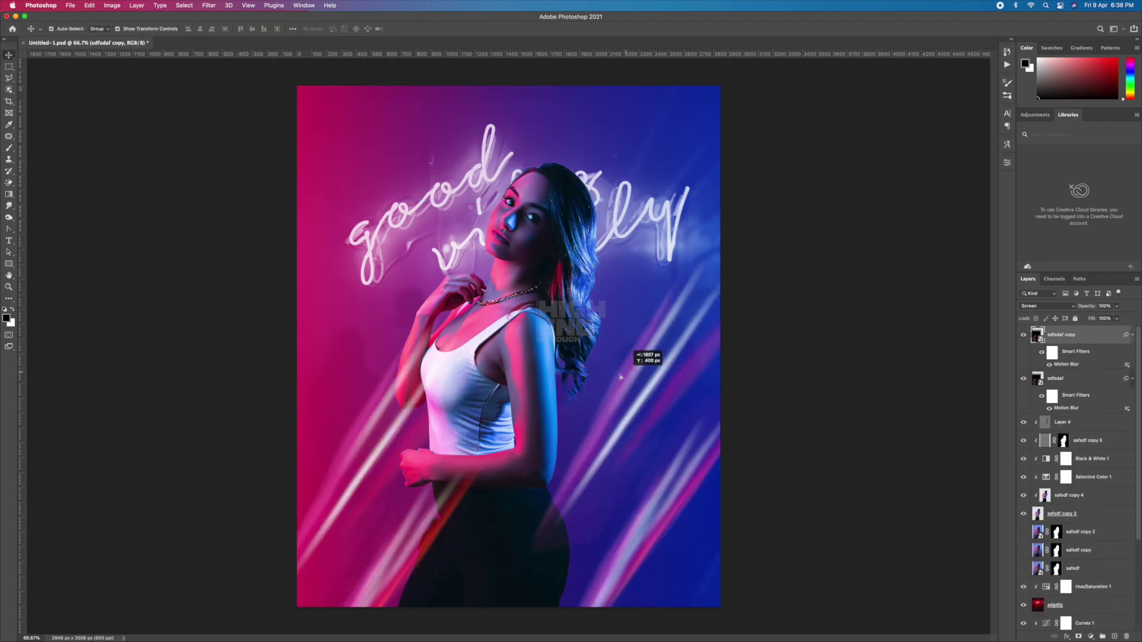
drag(1062, 335, 1062, 595)
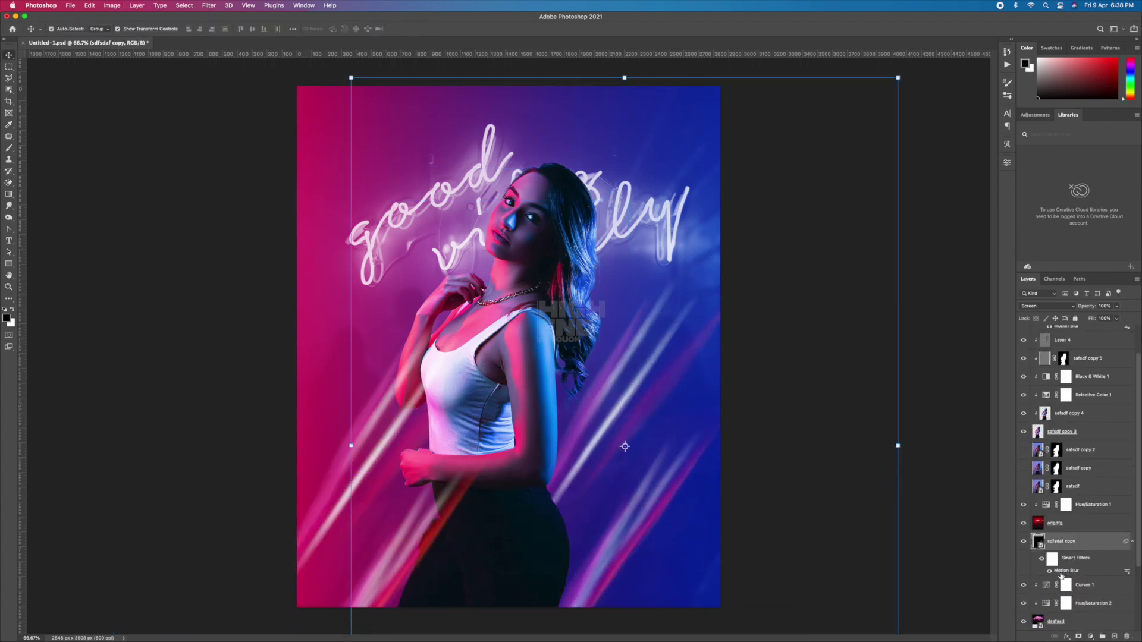
click(1091, 637)
click(1112, 520)
click(922, 268)
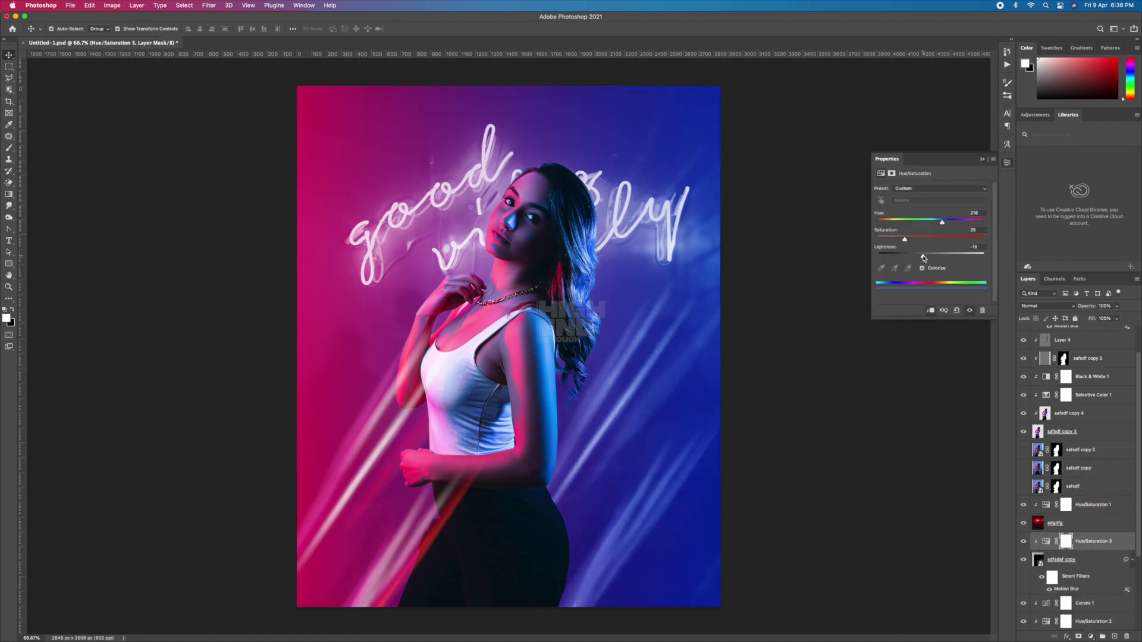
drag(931, 257, 919, 257)
click(983, 162)
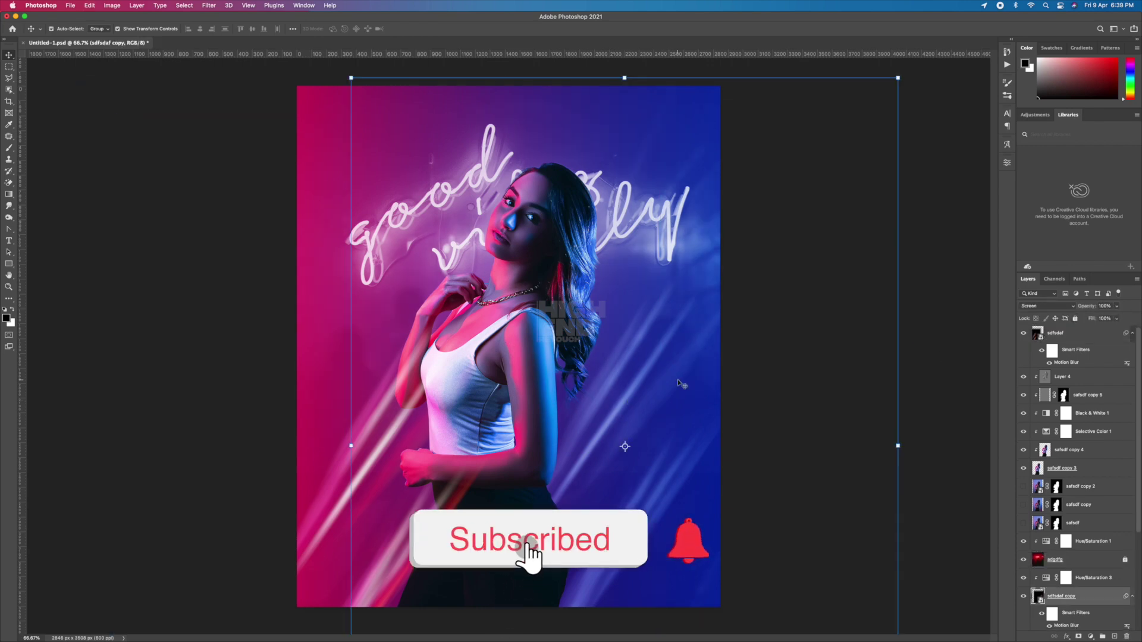
drag(637, 384, 657, 411)
click(764, 423)
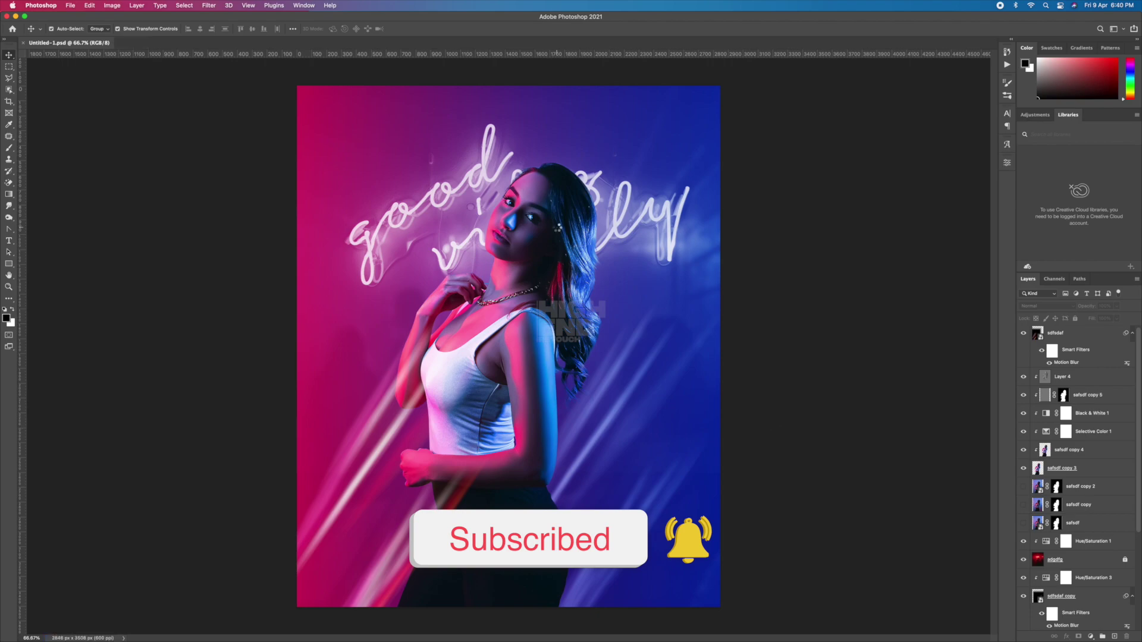
Step: Set the neon line texture to Screen and enlarge it to cover the poster
click(1047, 306)
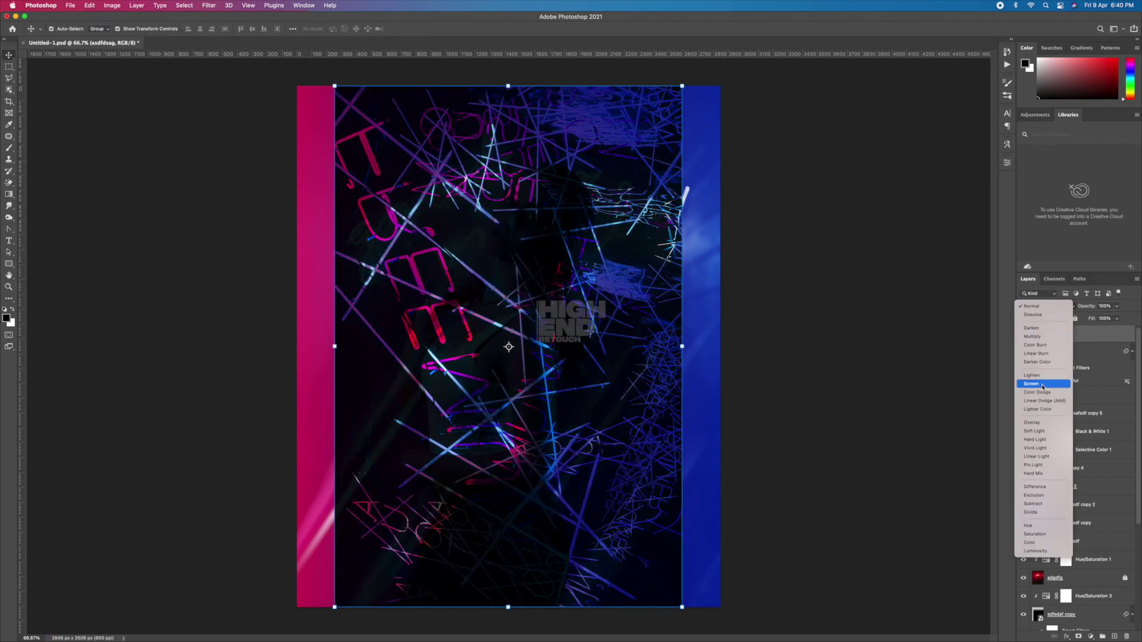
click(1042, 385)
key(ctrl+minus)
drag(623, 517, 649, 557)
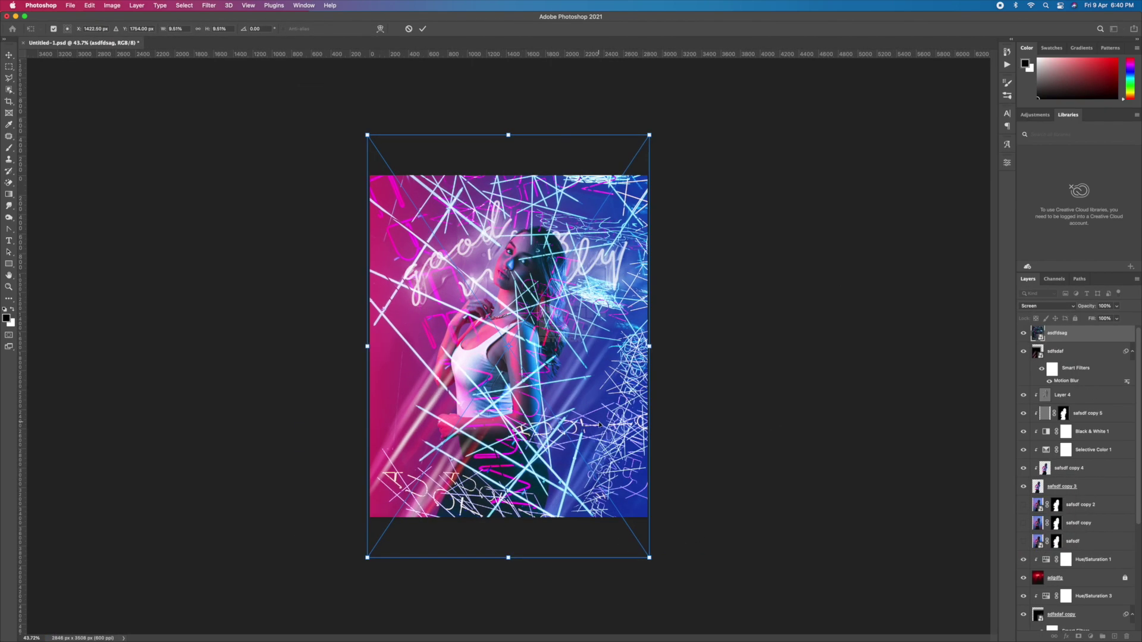
key(Return)
key(ctrl+0)
Step: Add a Curves S-curve on top with lowered highlights for darker contrast
click(1091, 636)
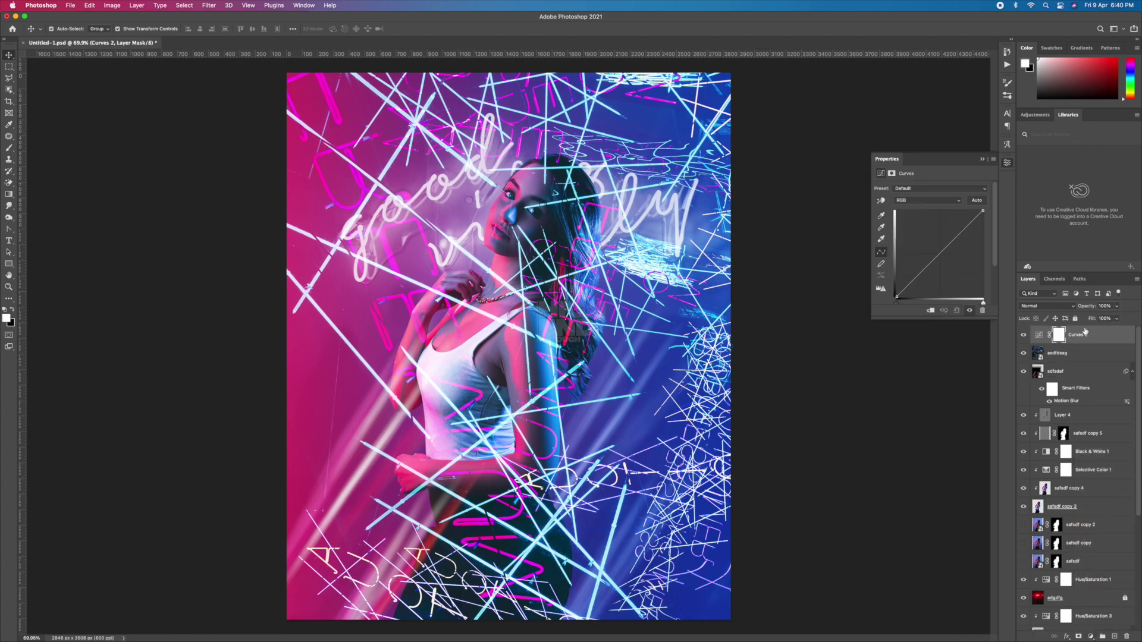
click(1094, 487)
drag(987, 228, 991, 237)
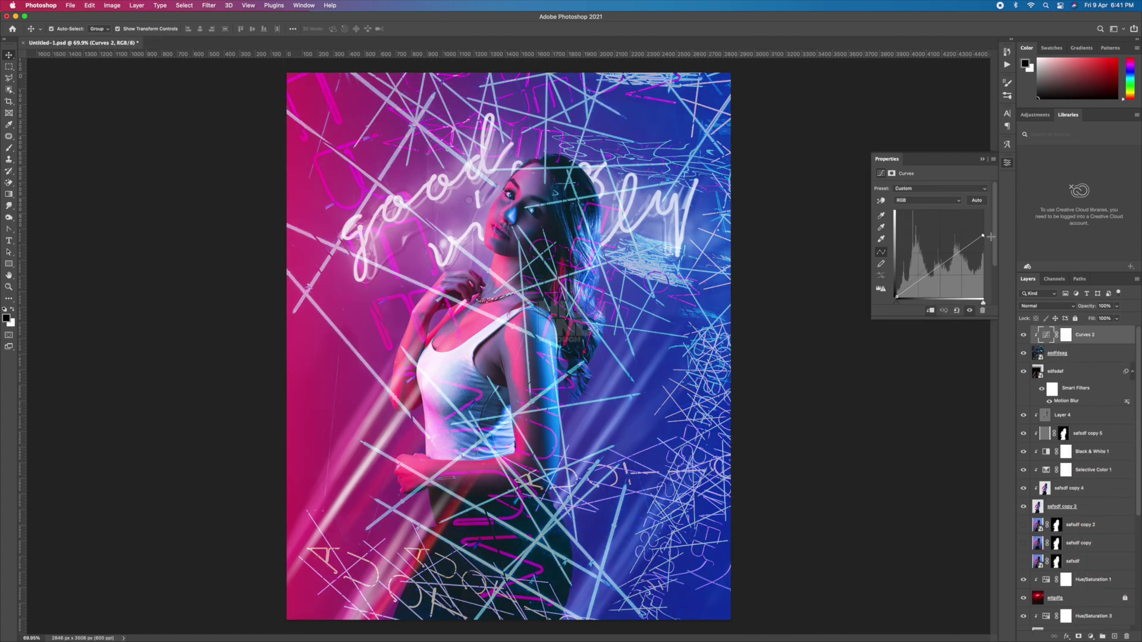
drag(933, 269, 934, 288)
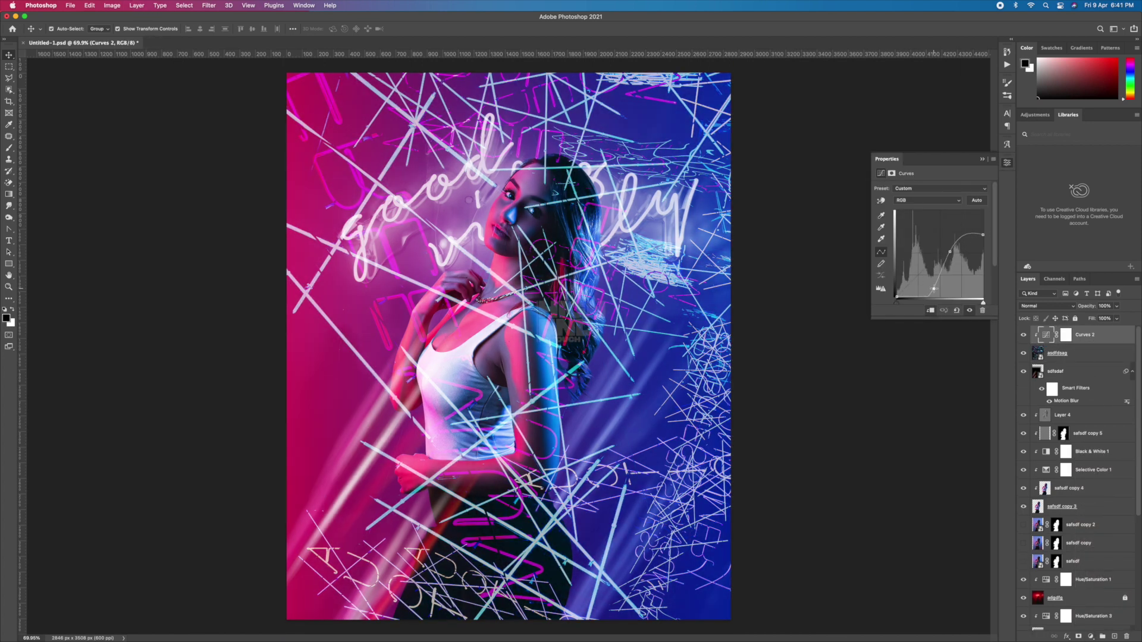
click(982, 159)
Step: Apply Motion Blur with distance 233 to the neon line texture
click(1083, 355)
click(209, 5)
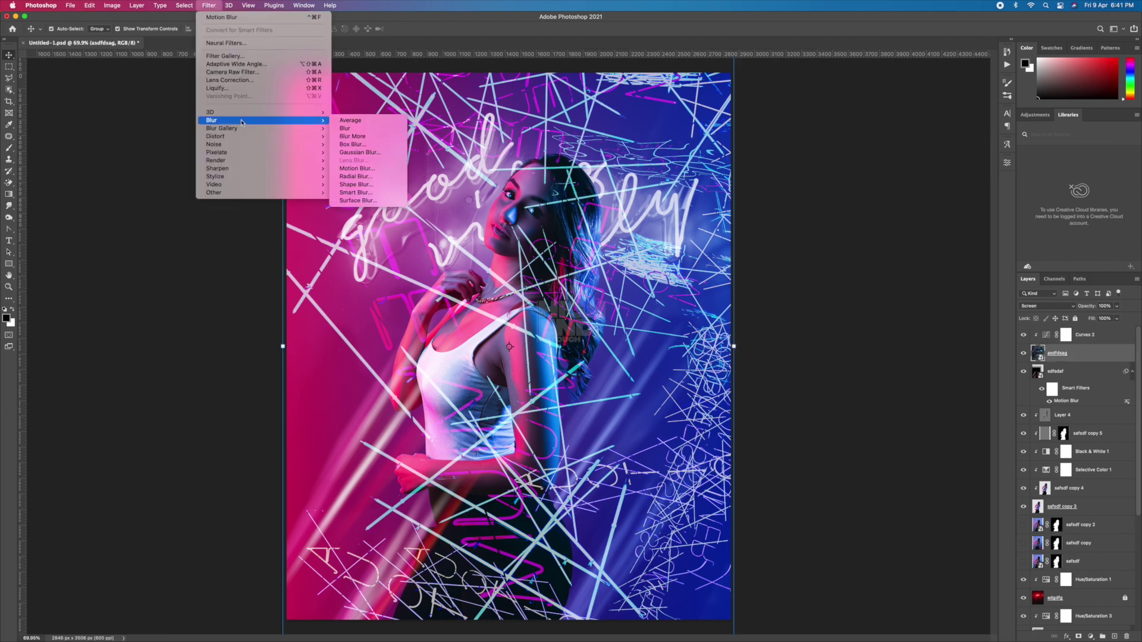
click(356, 168)
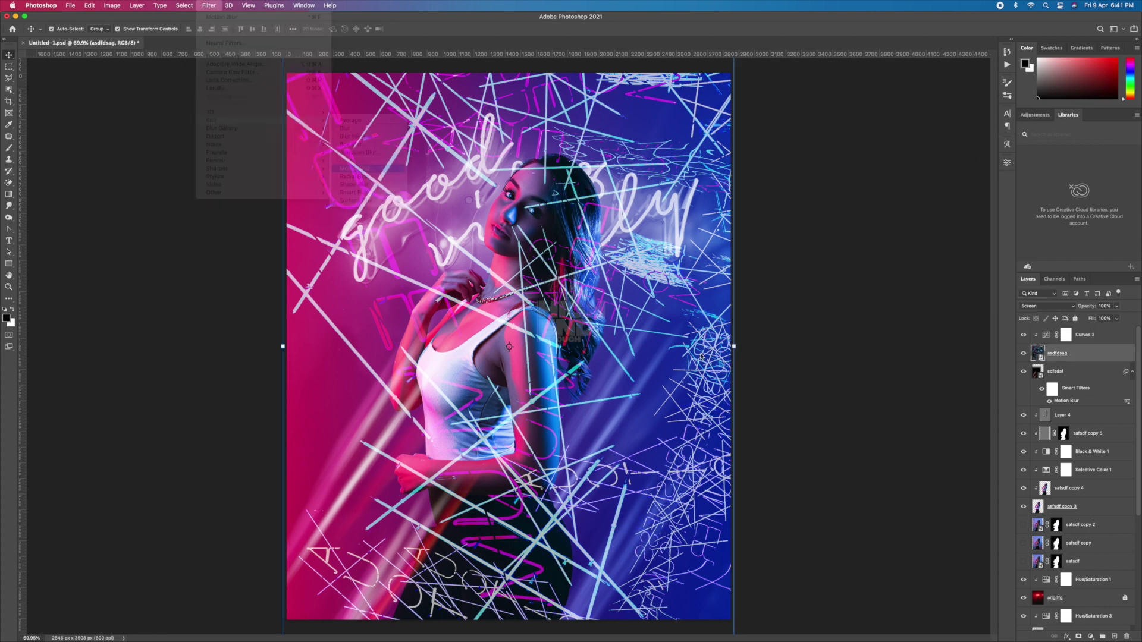
drag(834, 450, 831, 454)
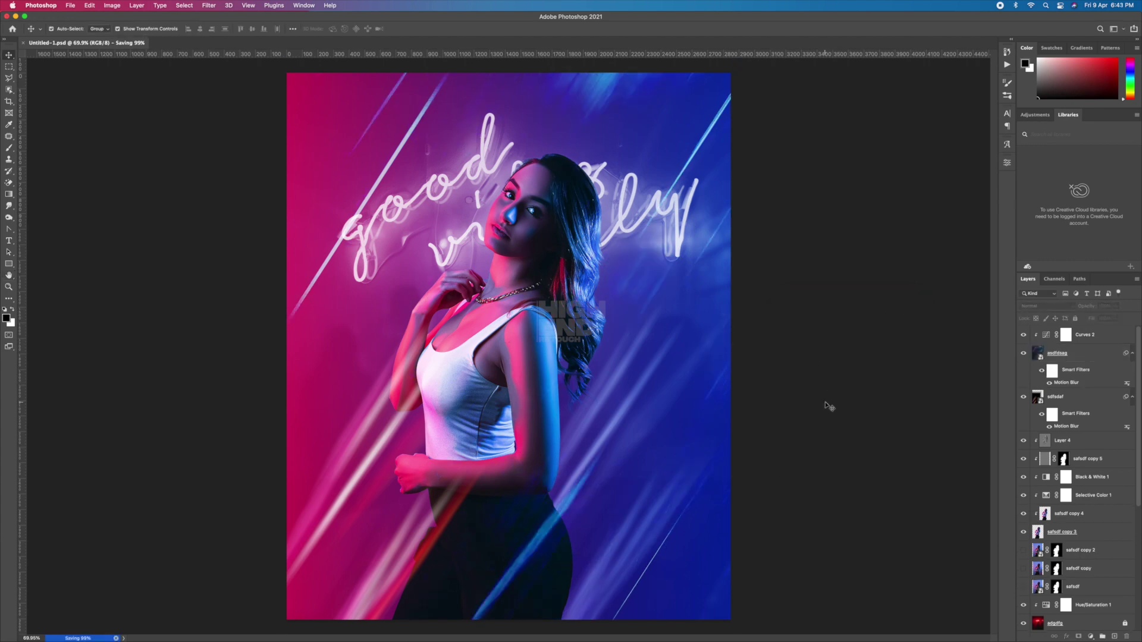
Step: Add a Color Balance with midtones and highlights toward red and shadows toward cyan
click(1088, 636)
click(1106, 522)
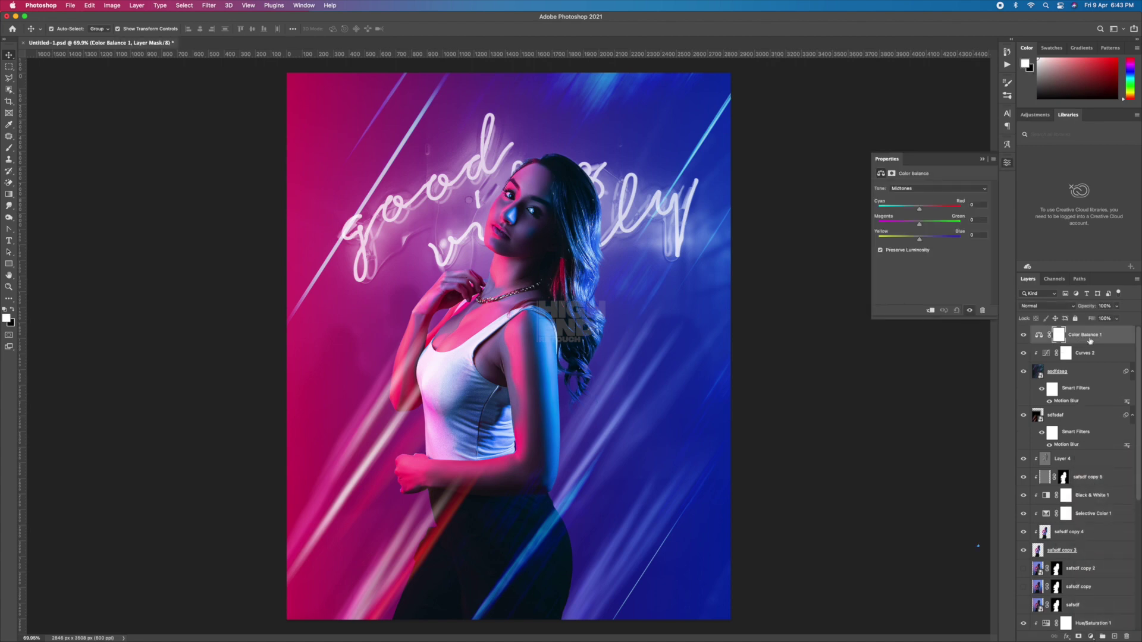
mouse_move(919, 209)
mouse_down()
mouse_move(931, 209)
mouse_move(922, 238)
mouse_move(932, 211)
mouse_move(911, 211)
mouse_move(908, 224)
mouse_up()
click(910, 189)
click(906, 188)
click(906, 205)
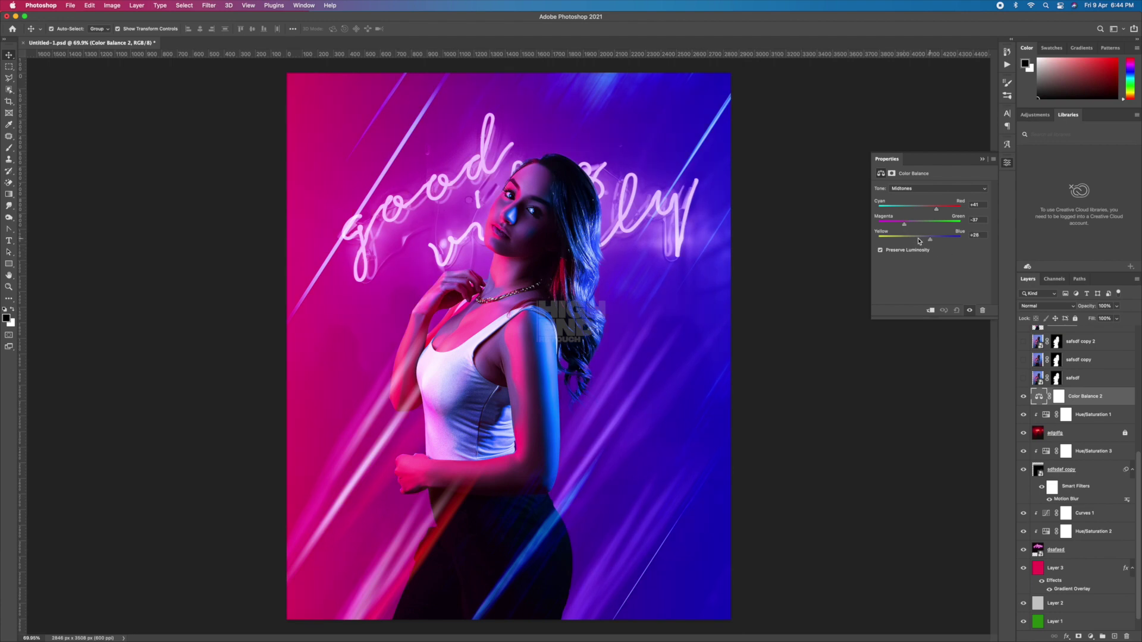
click(898, 188)
click(902, 177)
mouse_move(919, 207)
mouse_down()
mouse_move(907, 210)
mouse_move(927, 242)
mouse_move(929, 210)
mouse_move(921, 239)
mouse_up()
click(904, 188)
click(904, 209)
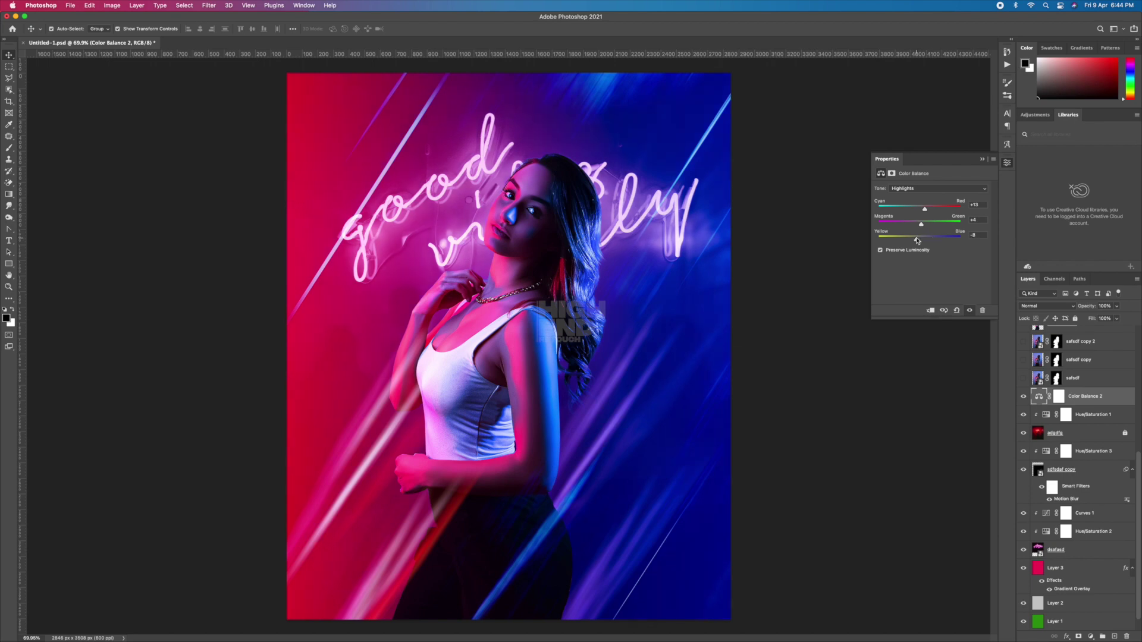
click(925, 261)
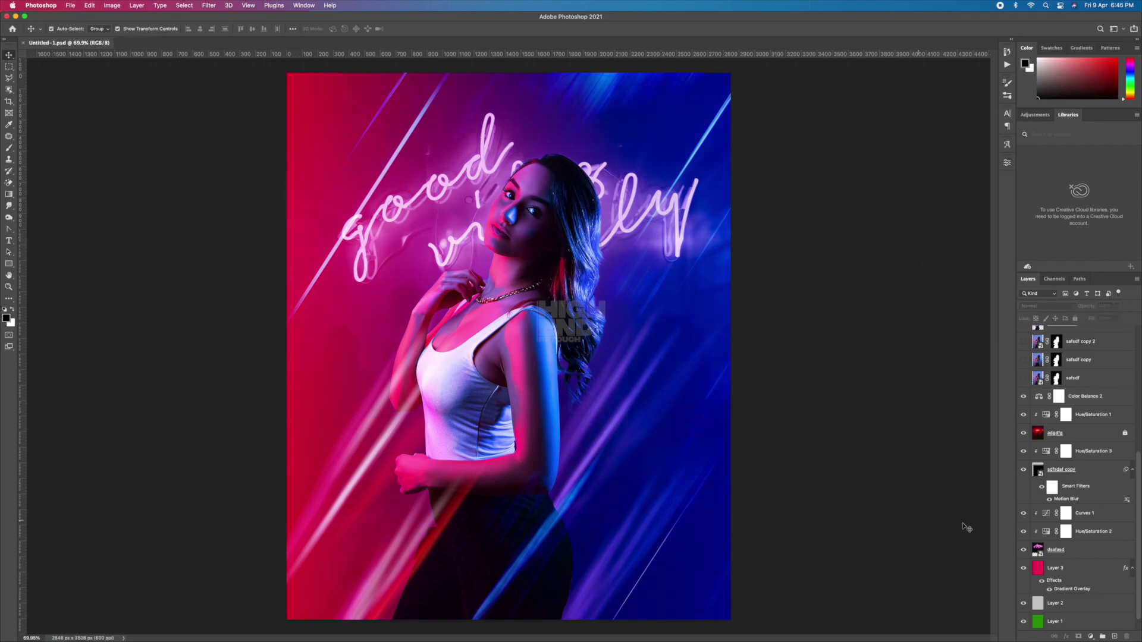
Step: Duplicate the adgdfg layer with its adjustment and paste the crumpled plastic texture
click(871, 363)
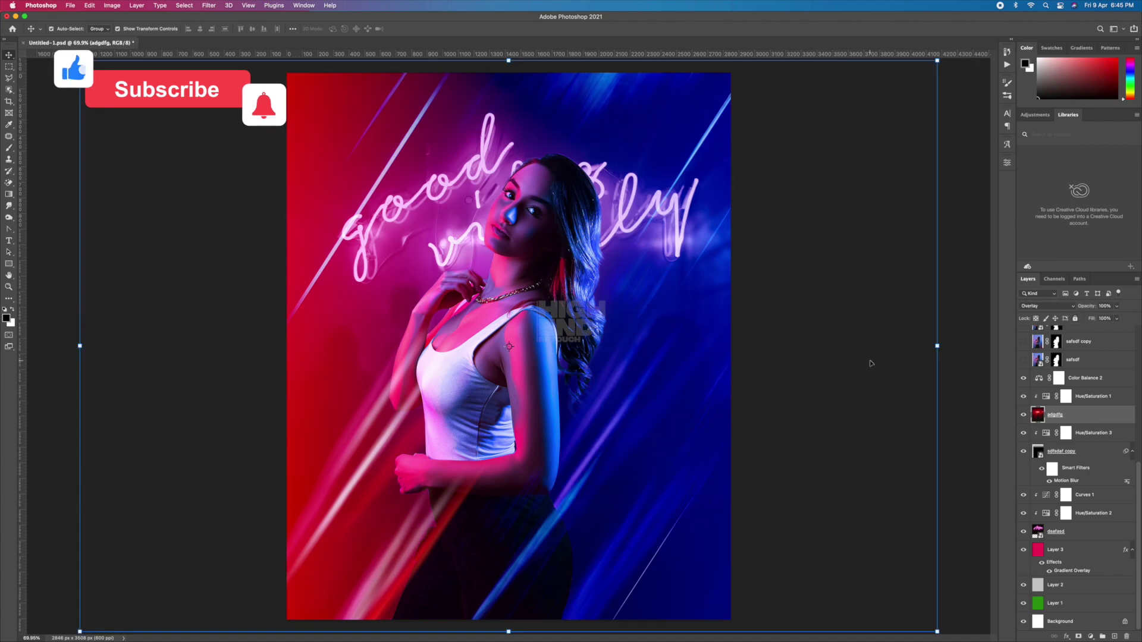
key(ctrl+j)
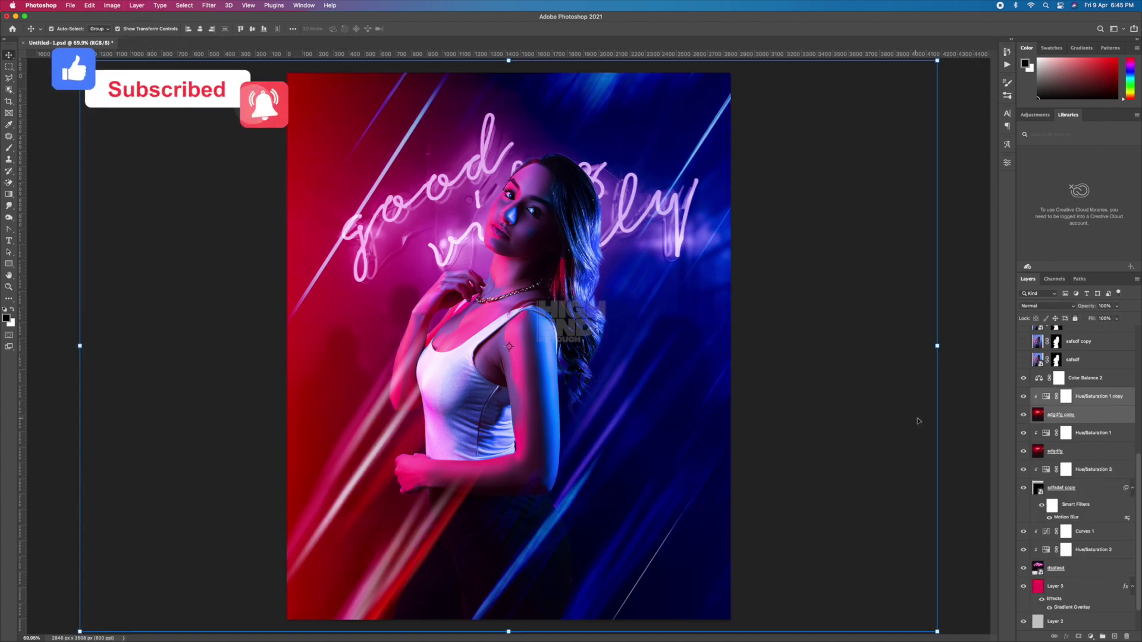
click(791, 401)
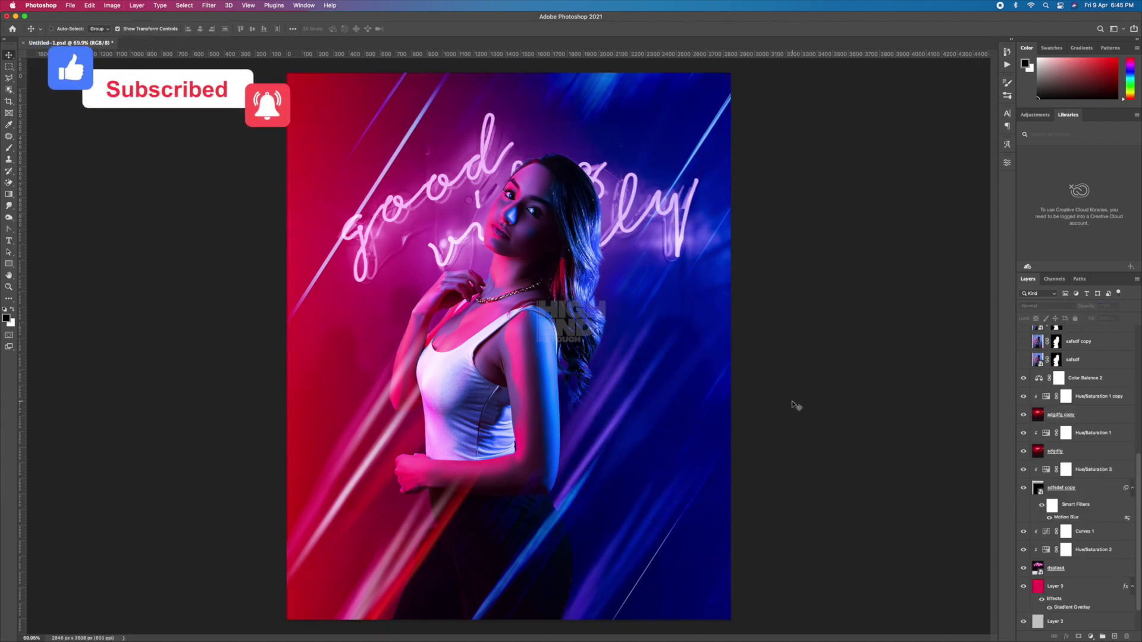
key(ctrl+v)
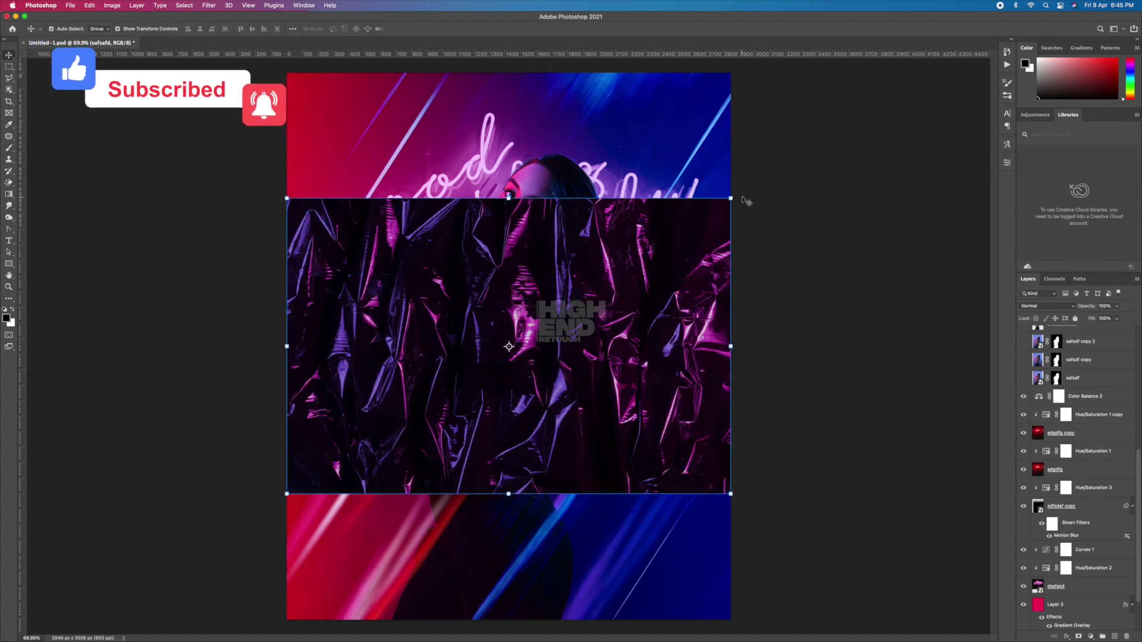
Step: Rotate the plastic texture 90°, scale it to fill the canvas, and set Screen mode
drag(785, 238, 684, 495)
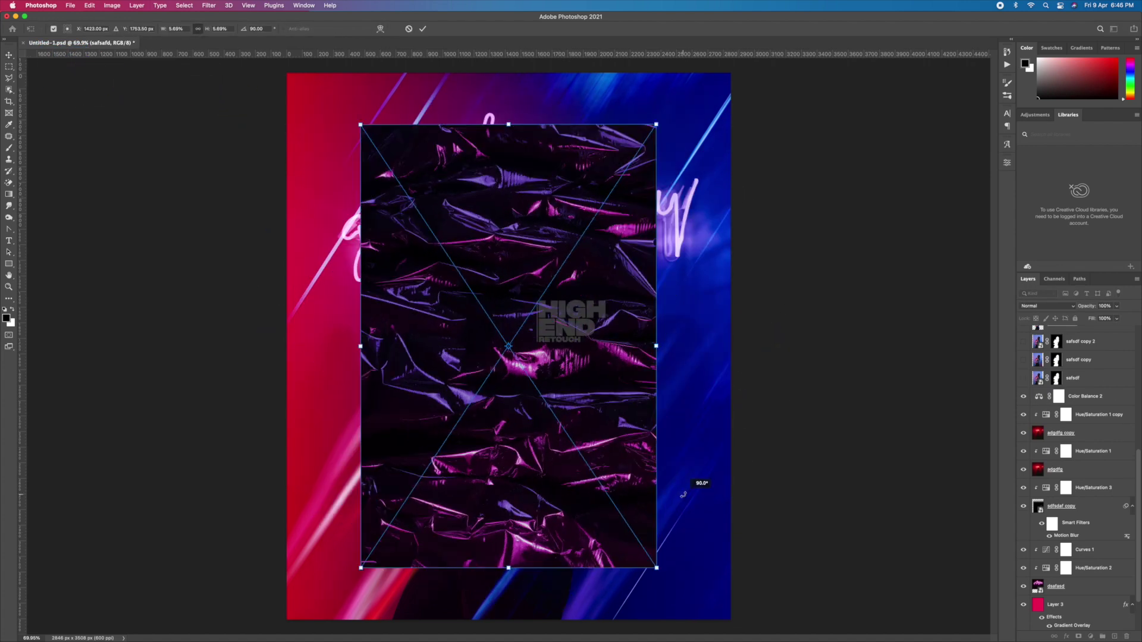
drag(658, 567, 734, 634)
key(Return)
click(1047, 306)
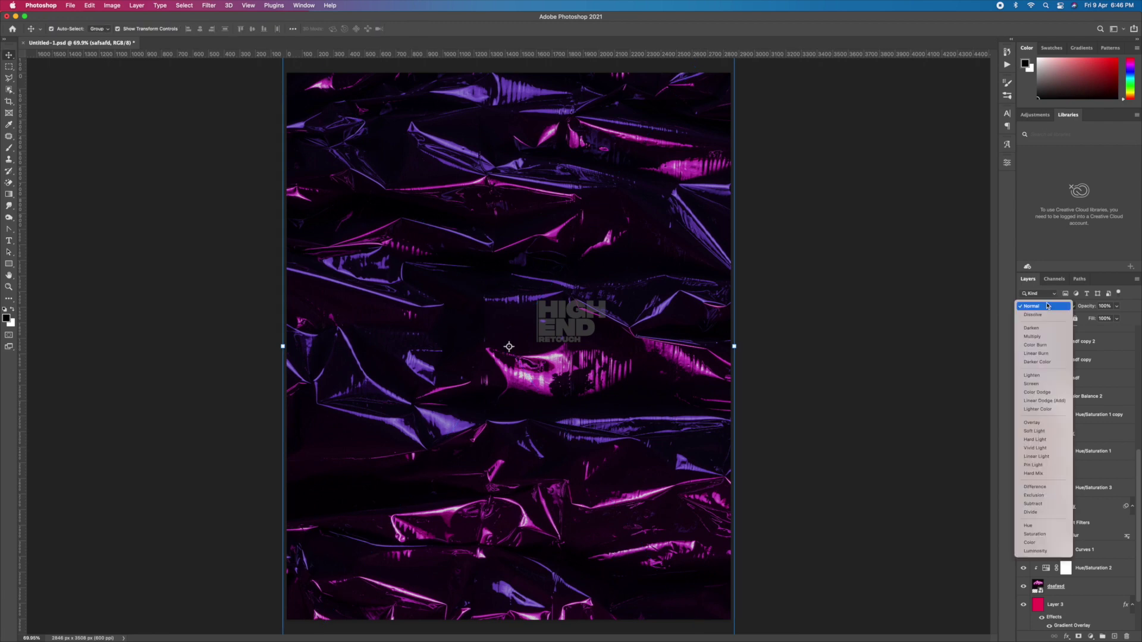
click(1048, 386)
scroll(1080, 364, up, 10)
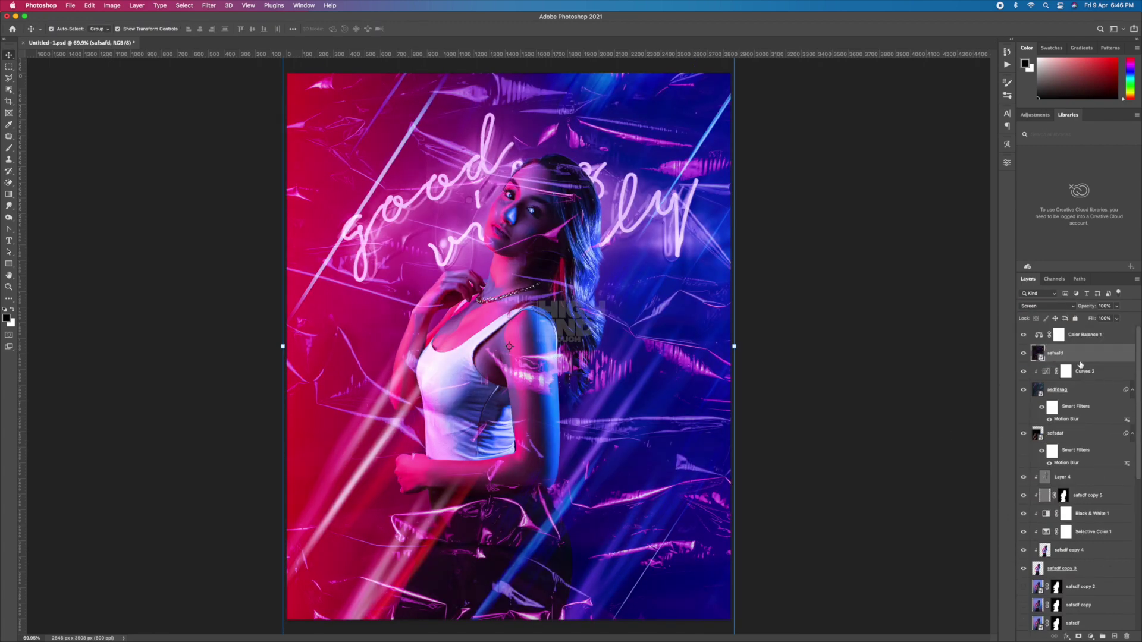
Step: Darken the texture with a clipped Curves adjustment pulled down
click(1090, 636)
click(1095, 485)
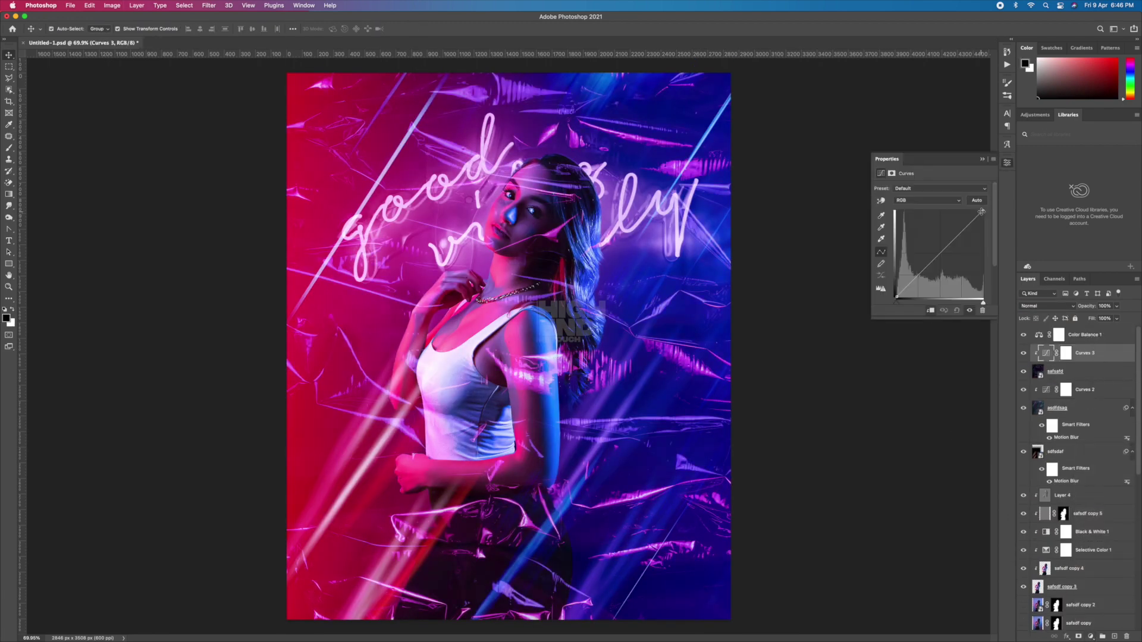
drag(945, 256, 948, 273)
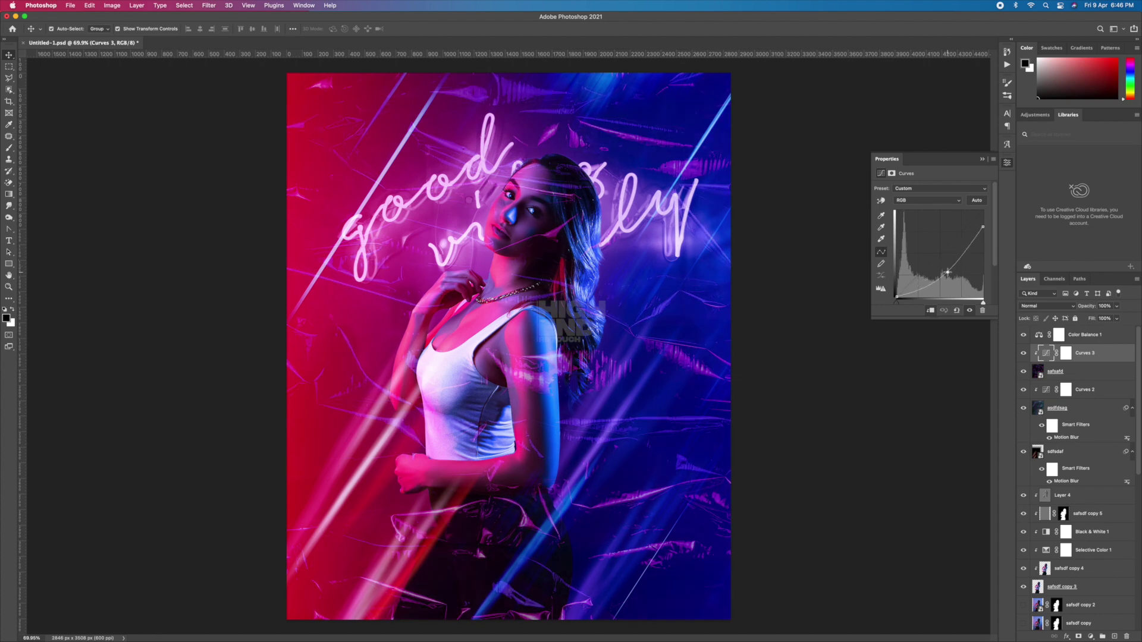
click(982, 159)
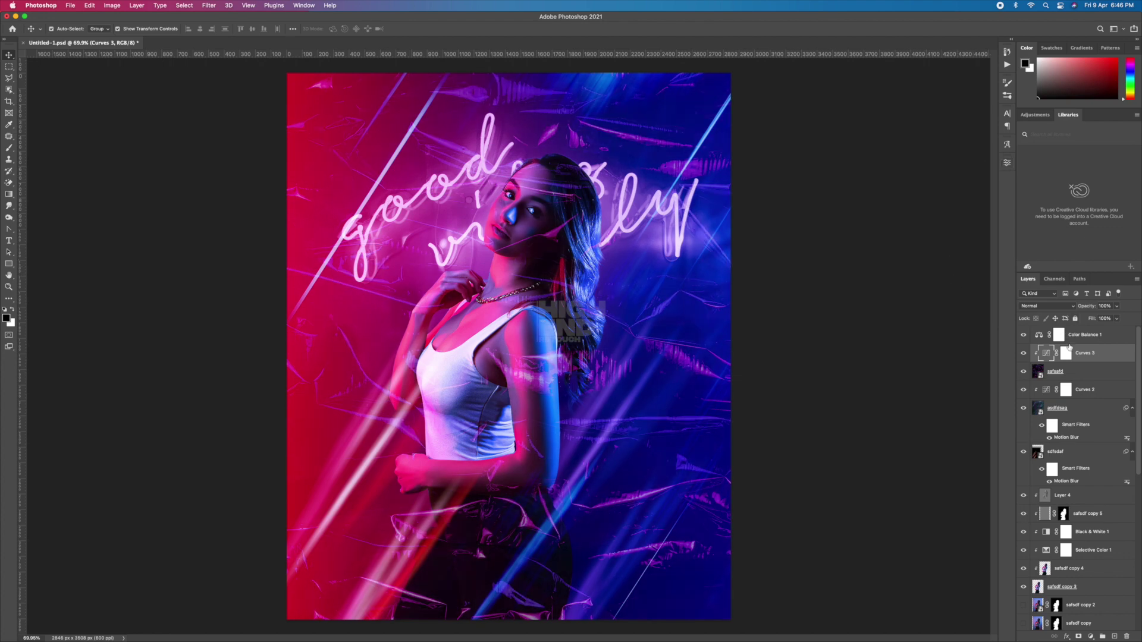
Step: Try a desaturating Hue/Saturation, remove it, and lower the texture layer's opacity
click(1070, 373)
click(1090, 637)
click(1106, 513)
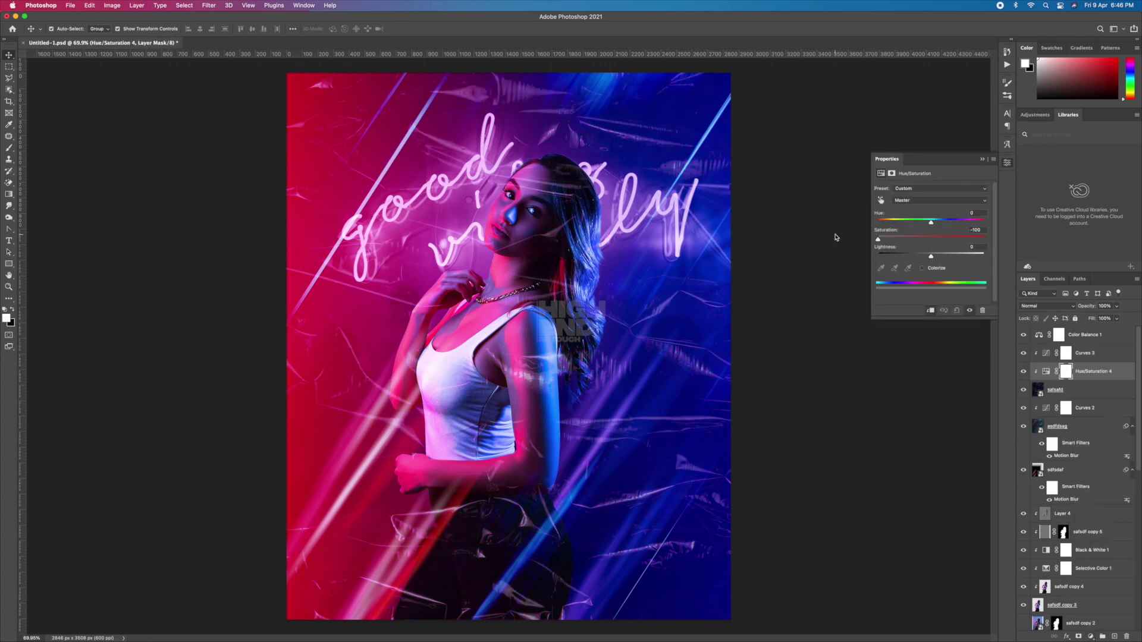
key(Delete)
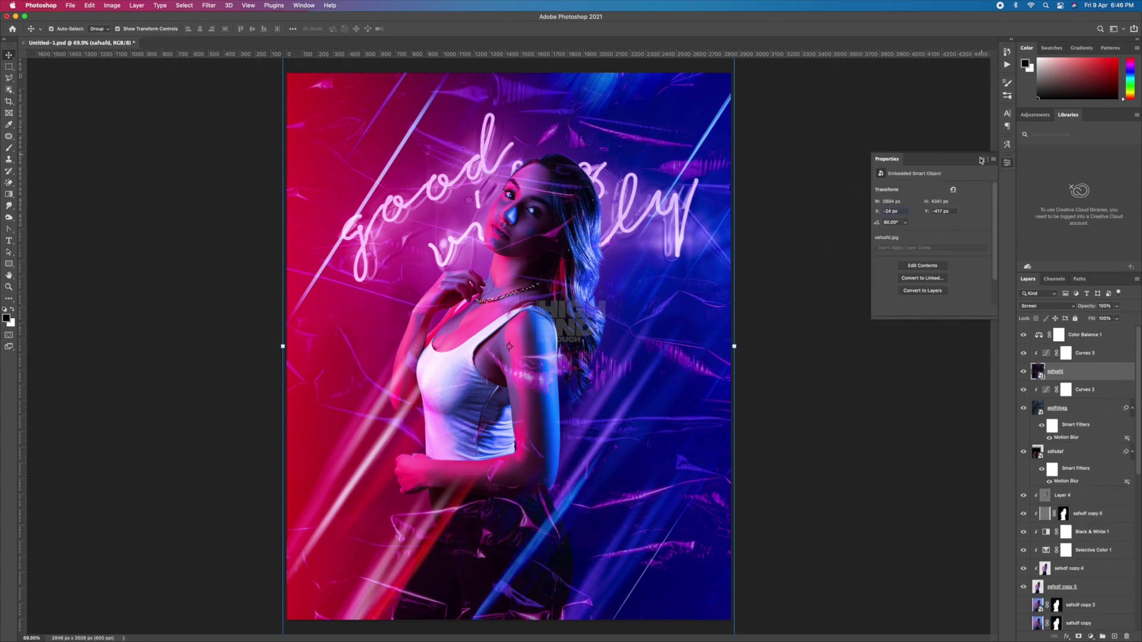
click(981, 161)
click(871, 309)
click(1066, 375)
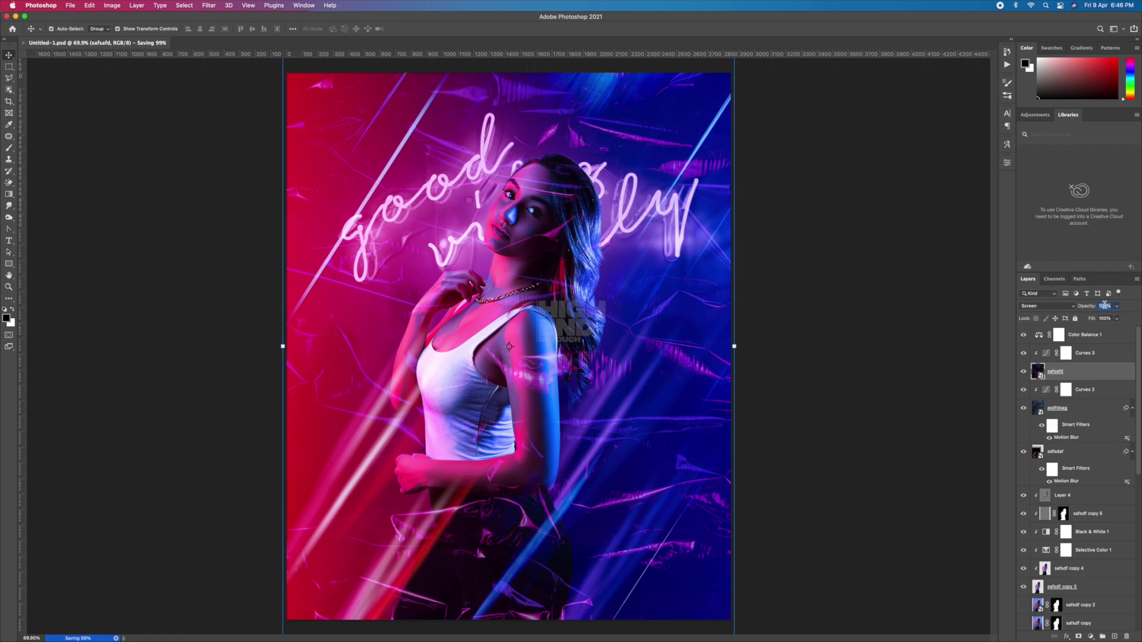
click(854, 424)
key(super+minus)
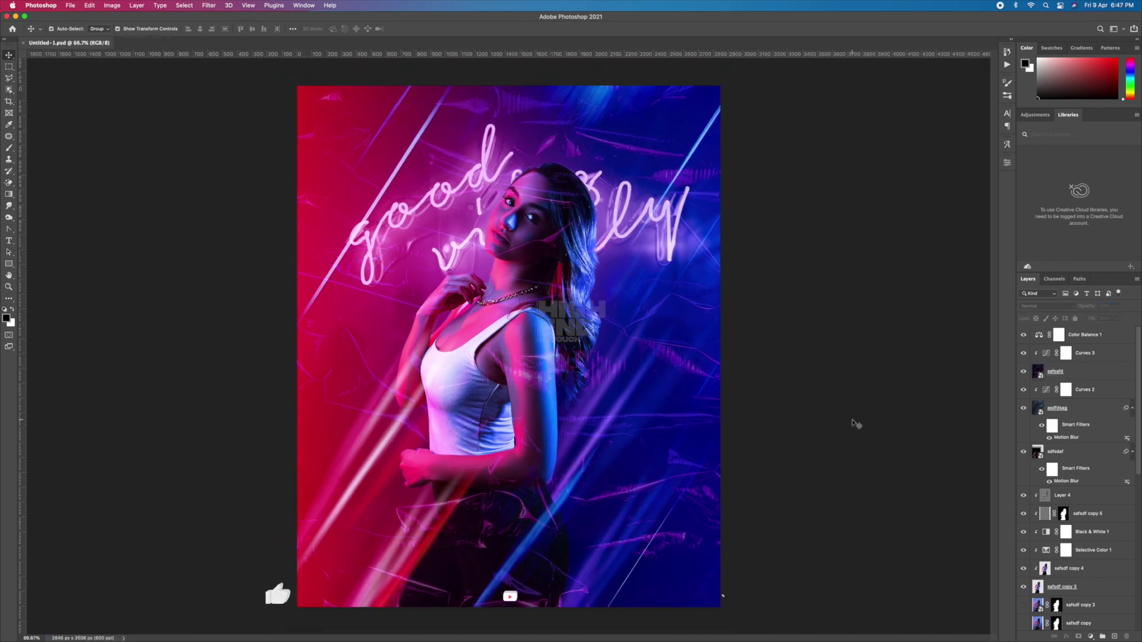
Step: Add GOOD text in Heavy weight at 38 pt in the lower centre
right_click(9, 241)
click(54, 242)
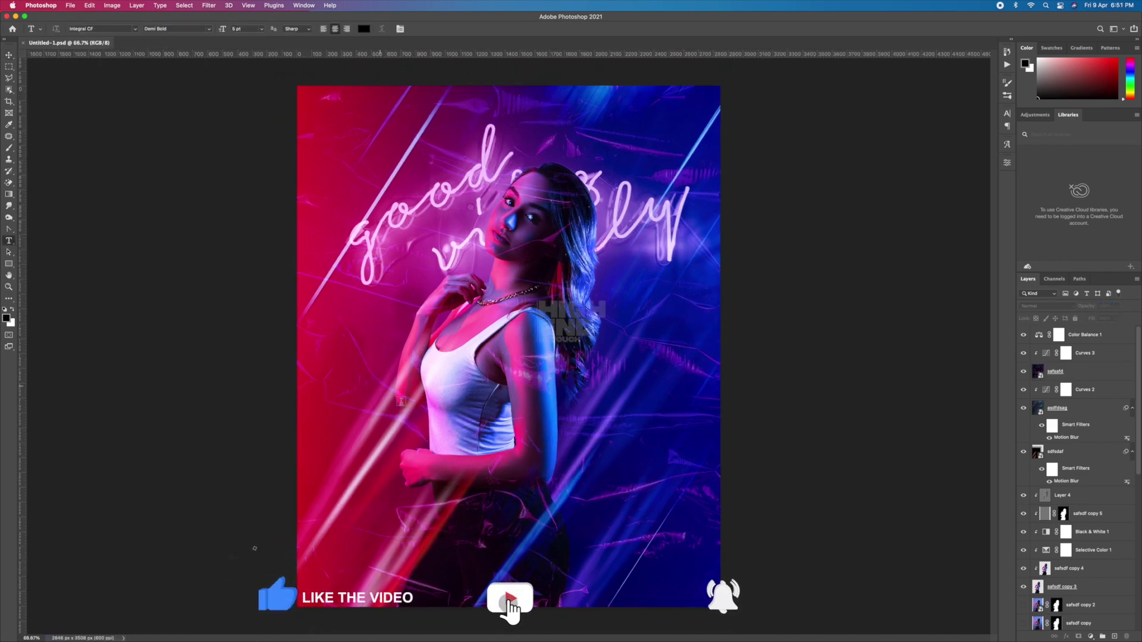
click(380, 385)
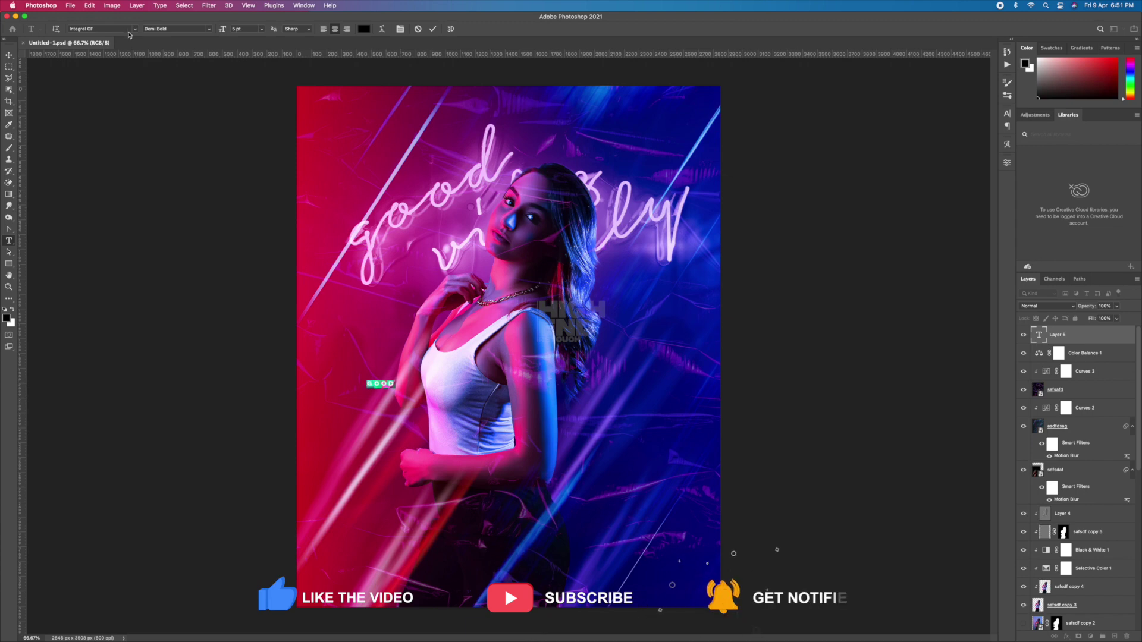
click(135, 28)
click(101, 84)
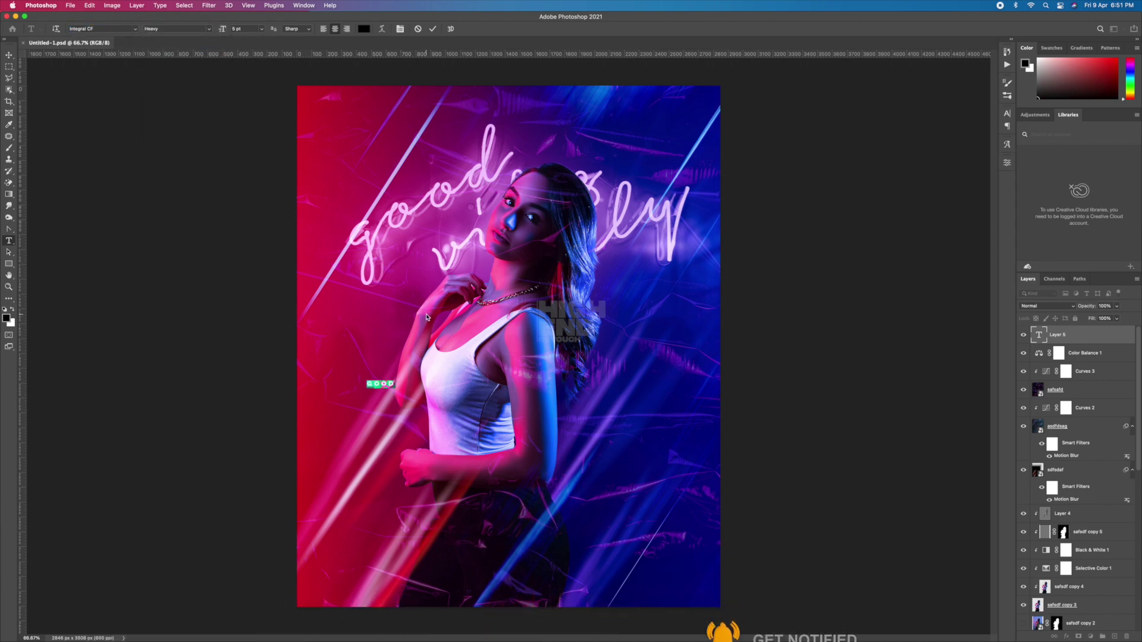
click(1007, 113)
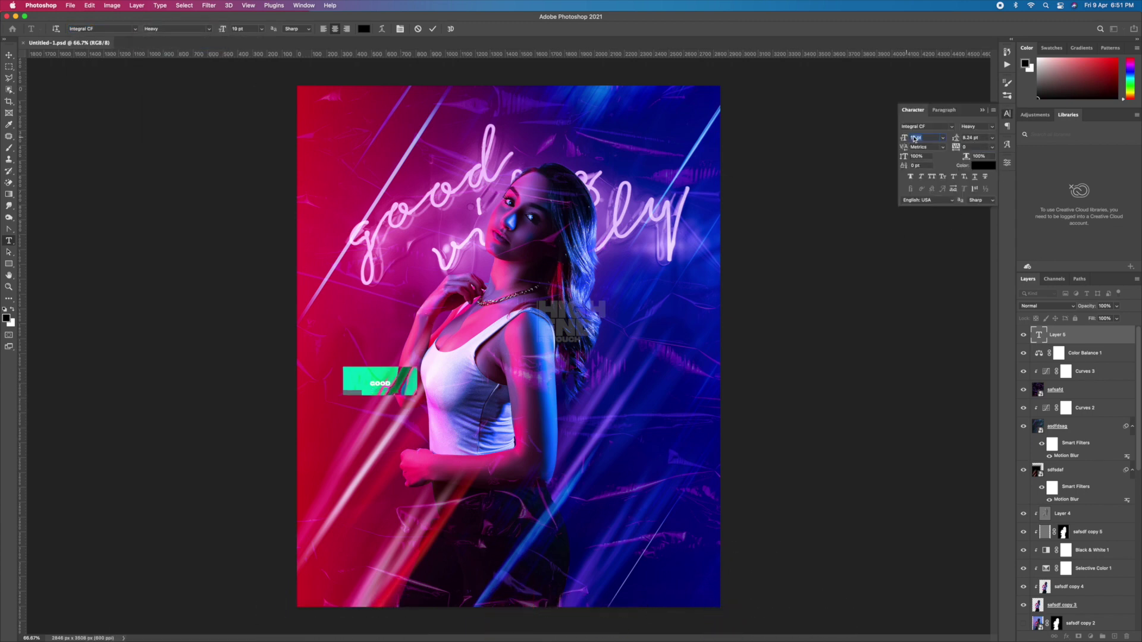
drag(904, 138, 934, 138)
ctrl+drag(381, 374, 488, 452)
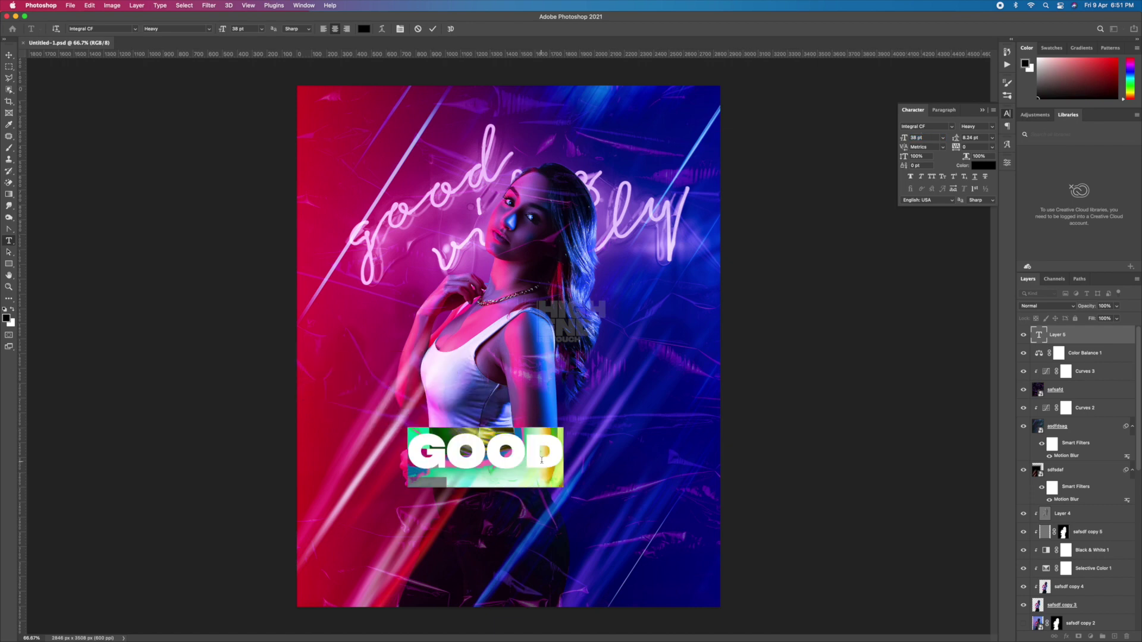
Step: Give GOOD a white (ffffff) outline stroke and enlarge it
double_click(1069, 343)
click(726, 414)
click(849, 437)
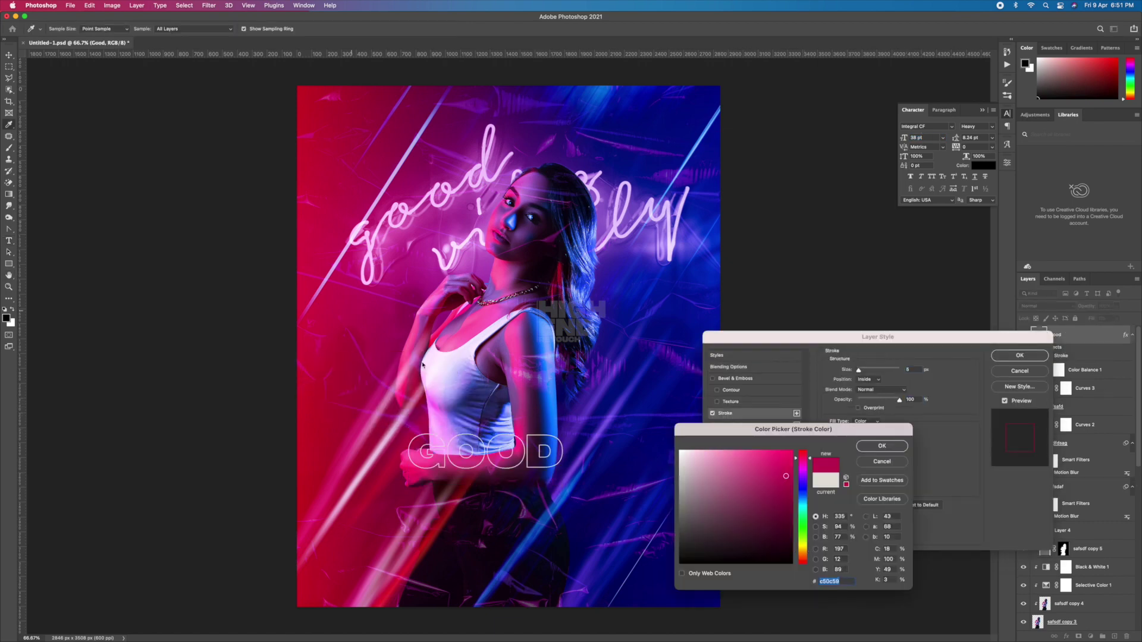
text(ffffff)
key(Return)
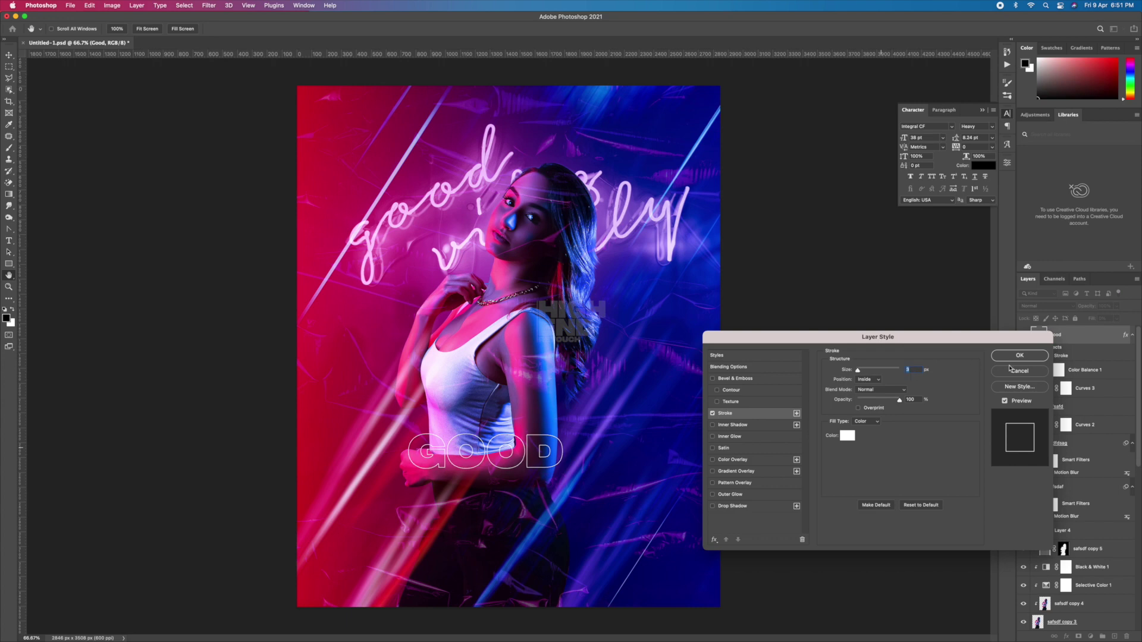
click(1019, 356)
key(ctrl+t)
mouse_move(563, 428)
alt+mouse_down()
mouse_move(590, 417)
mouse_move(565, 507)
mouse_move(489, 525)
alt+mouse_up()
key(Return)
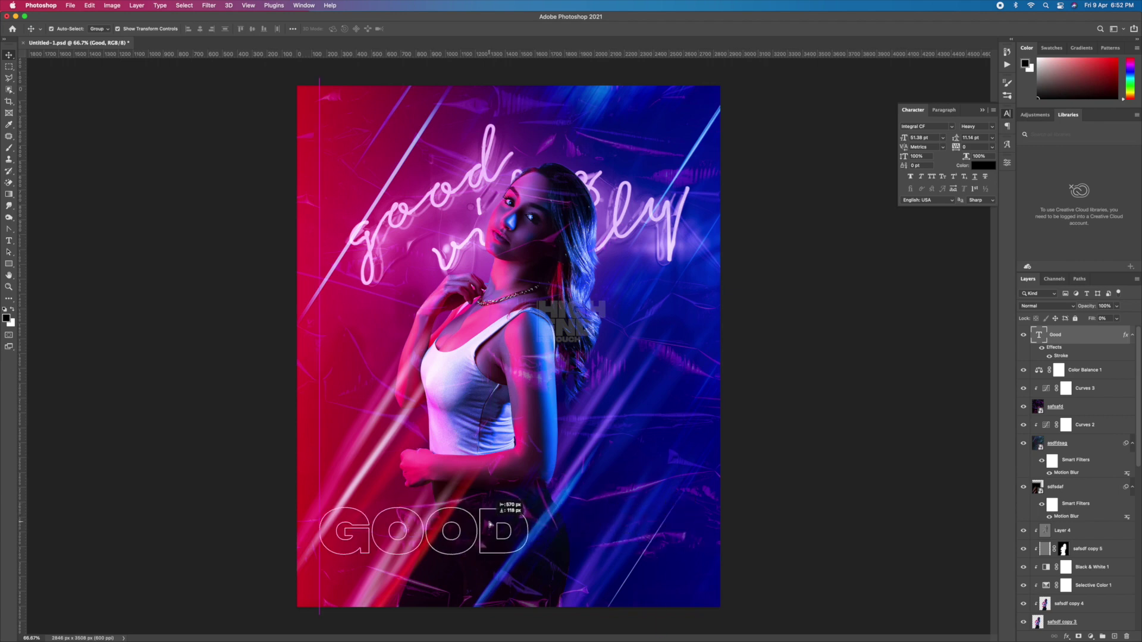
Step: Duplicate GOOD, change the copy to 'Vibes Only', and fit it below GOOD
key(ctrl+j)
double_click(1039, 335)
text(Vibes)
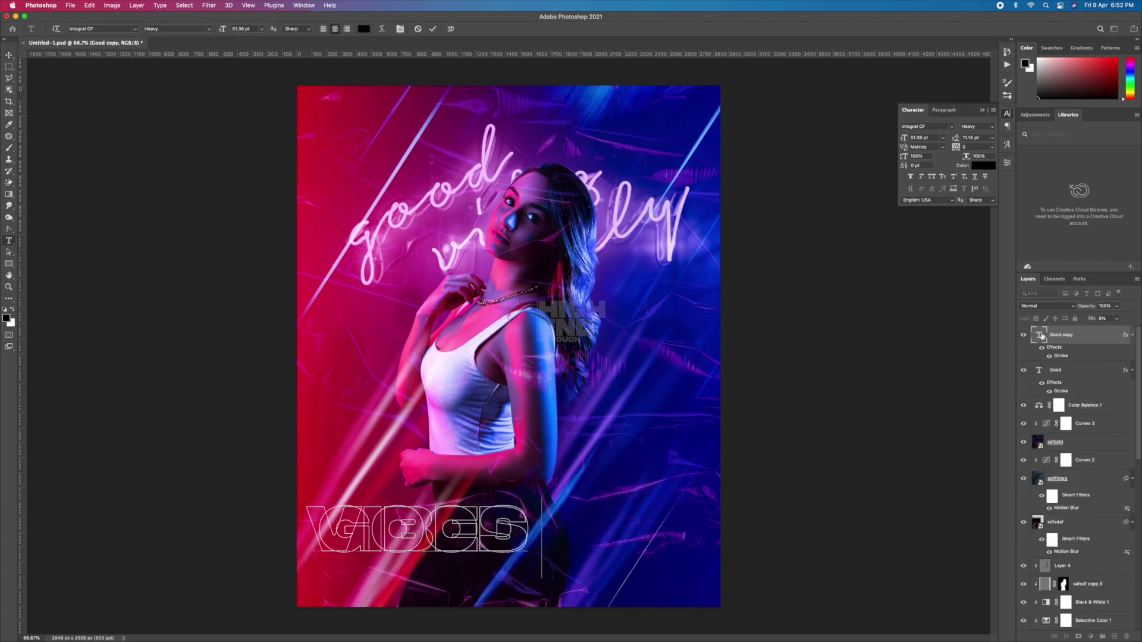
text( Only)
key(ctrl+Return)
key(v)
mouse_move(387, 522)
mouse_down()
mouse_move(526, 522)
mouse_move(526, 576)
mouse_move(509, 571)
mouse_up()
drag(741, 600, 629, 588)
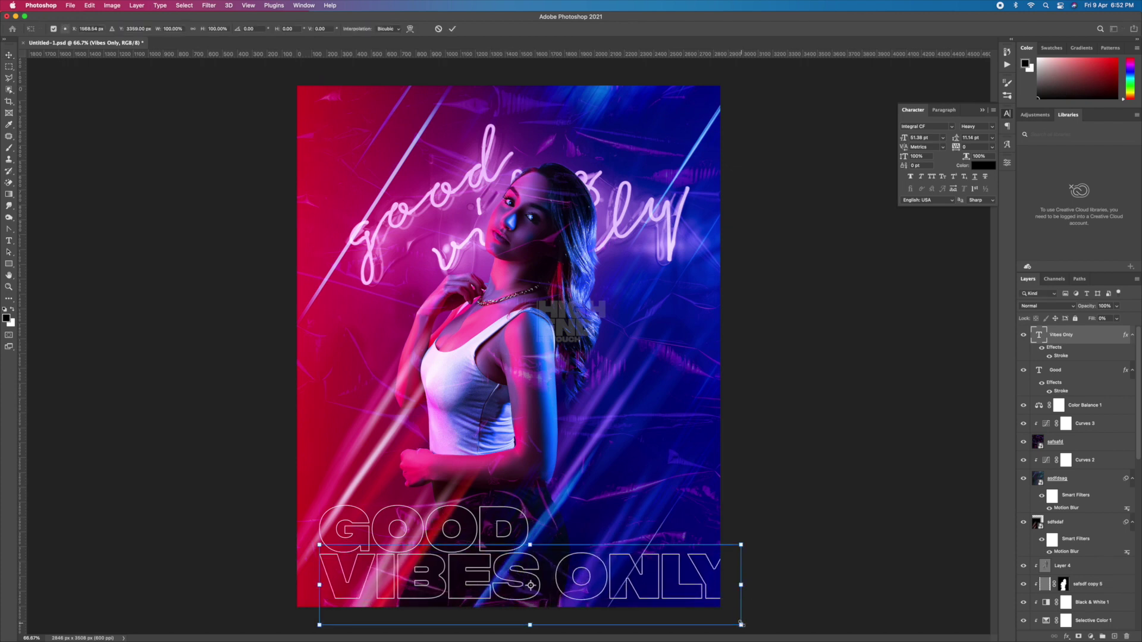
key(Return)
drag(511, 569, 511, 574)
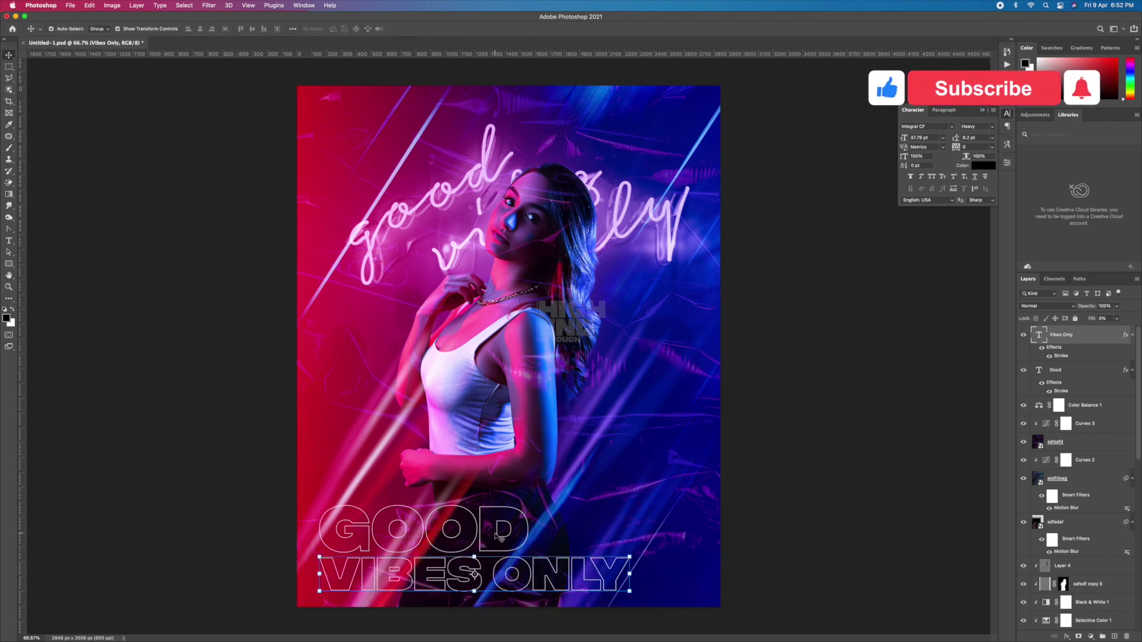
Step: Shrink both text lines together and move them down
shift+click(500, 536)
key(ctrl+t)
mouse_move(594, 505)
mouse_down()
mouse_move(505, 507)
mouse_move(485, 542)
mouse_up()
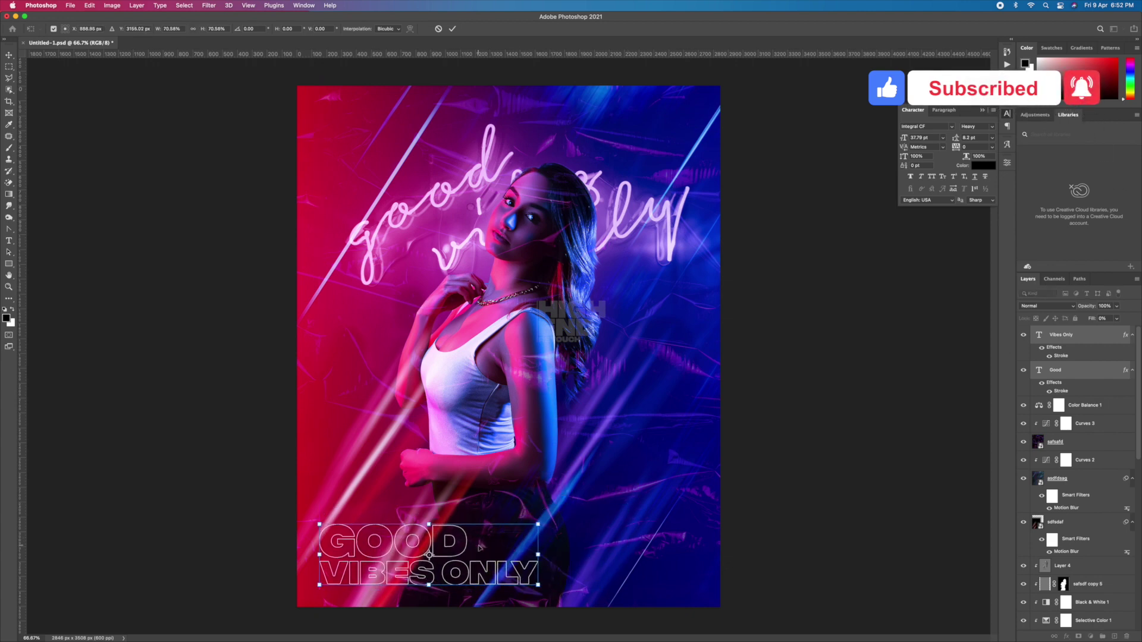
key(Return)
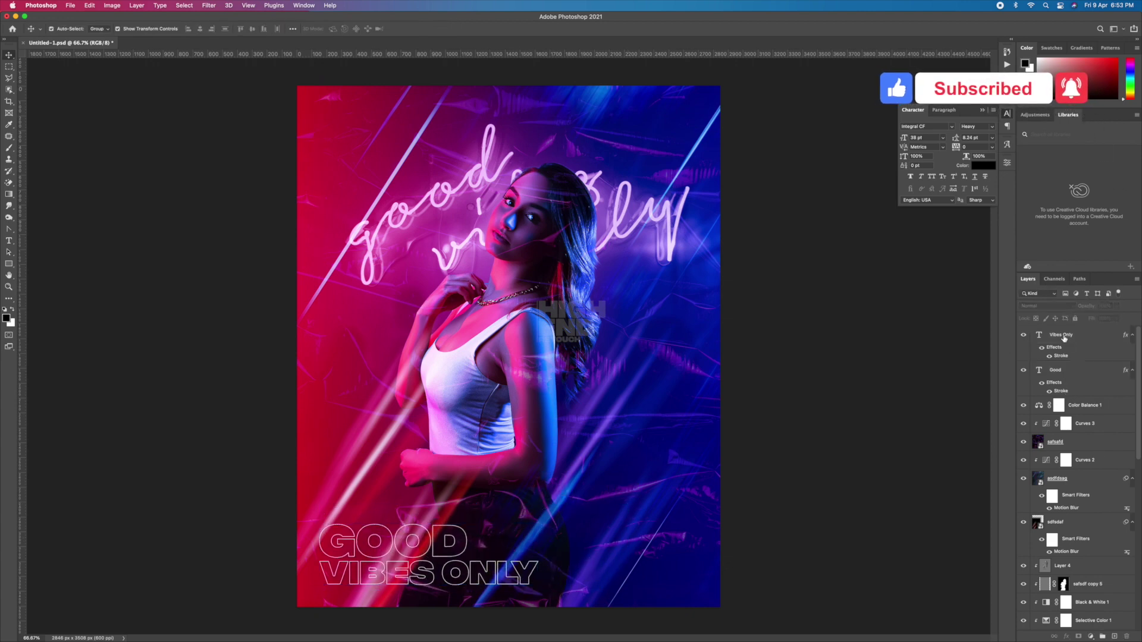
Step: Place the plastic-wrap texture over the title with a black mask, beneath the text layers
key(ctrl+v)
drag(721, 205, 625, 267)
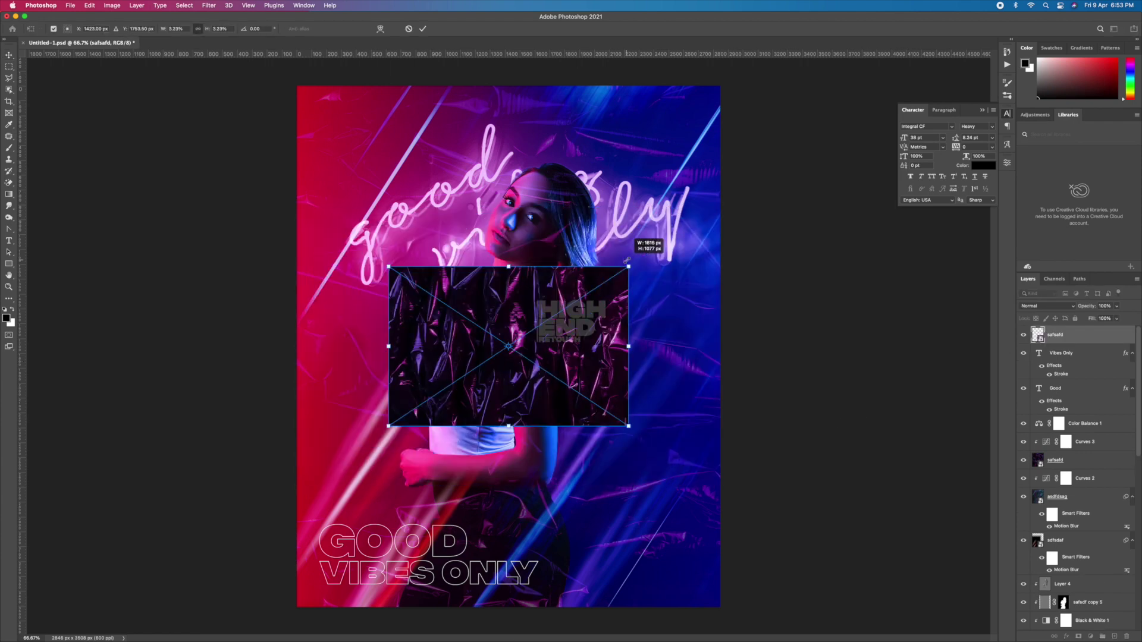
drag(510, 351, 435, 524)
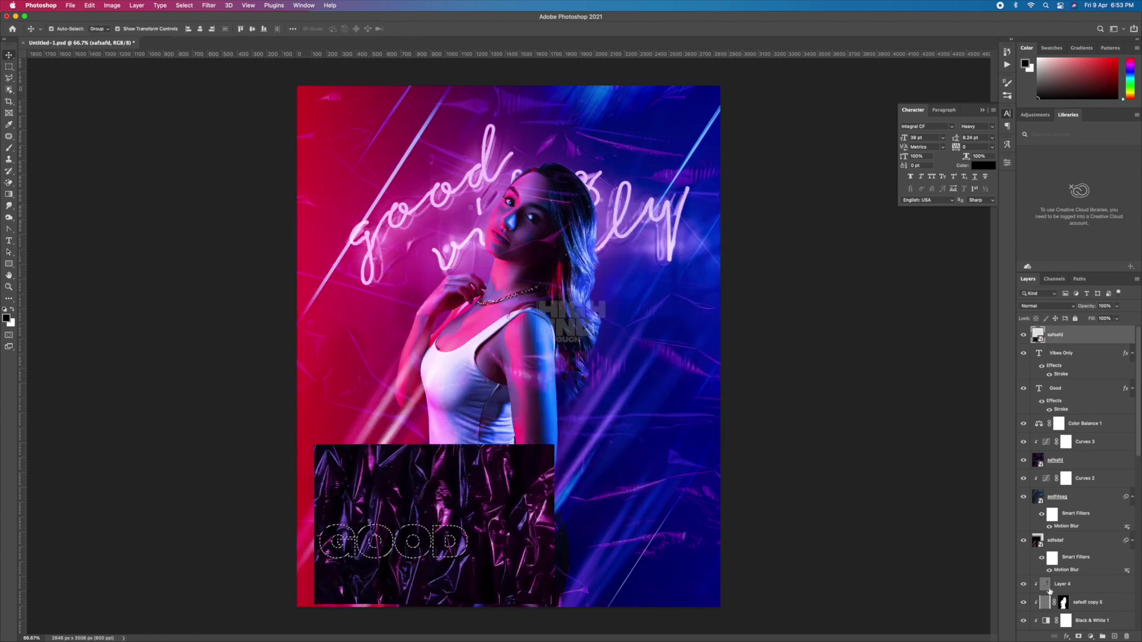
alt+click(1091, 636)
drag(1056, 334, 1080, 404)
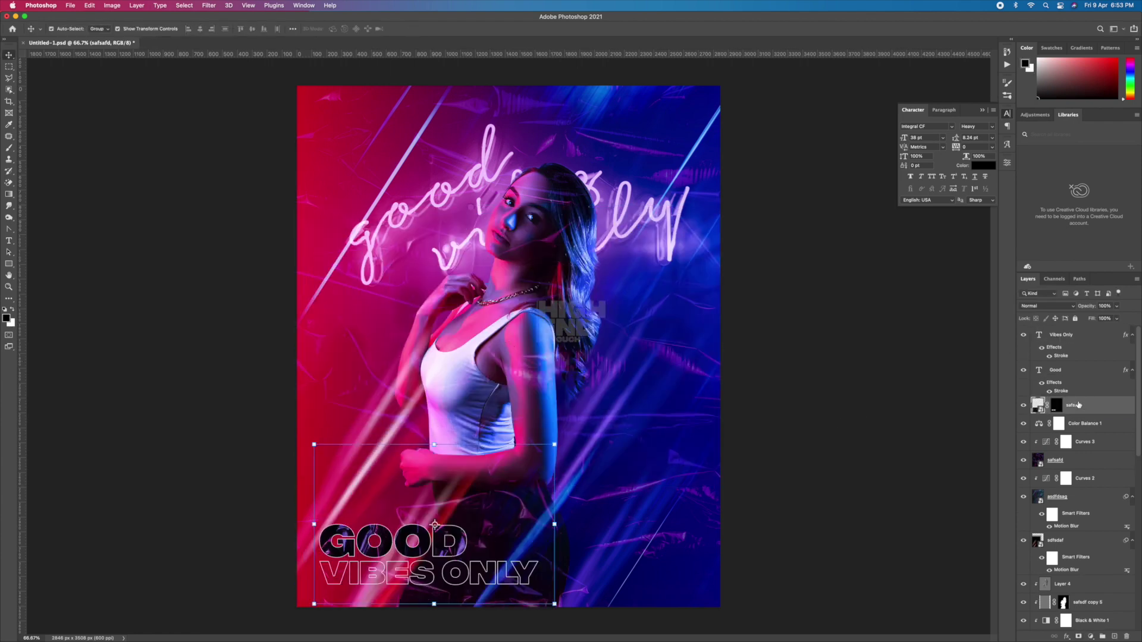
key(shift+plus)
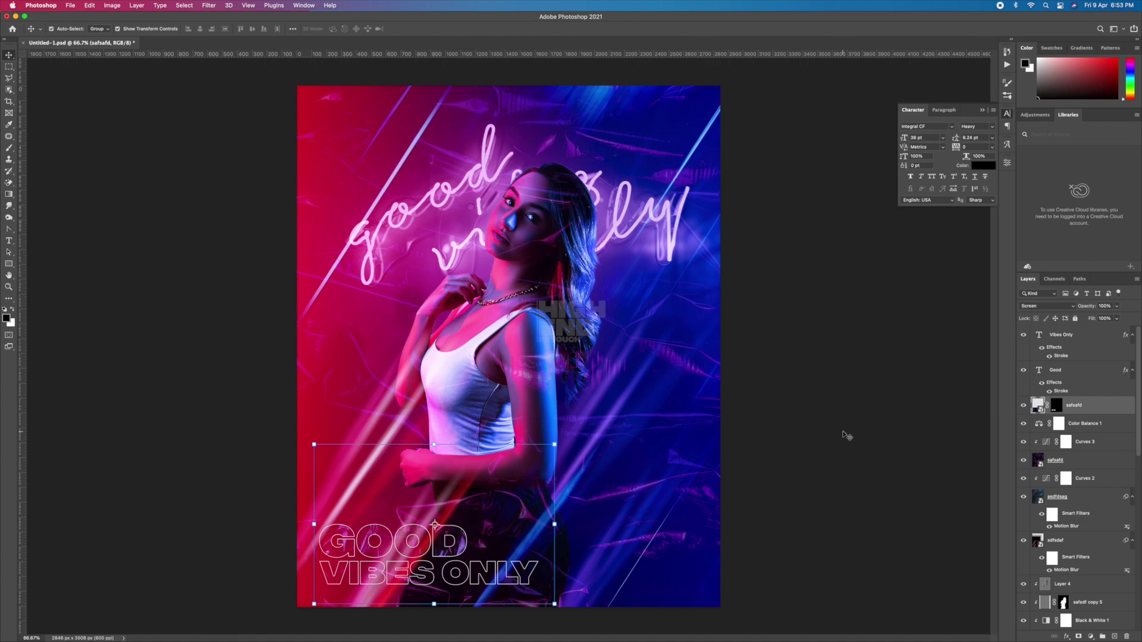
key(ctrl+plus)
Step: Paint white on the mask inside the VIBES ONLY letter selection at full opacity
ctrl+click(1040, 335)
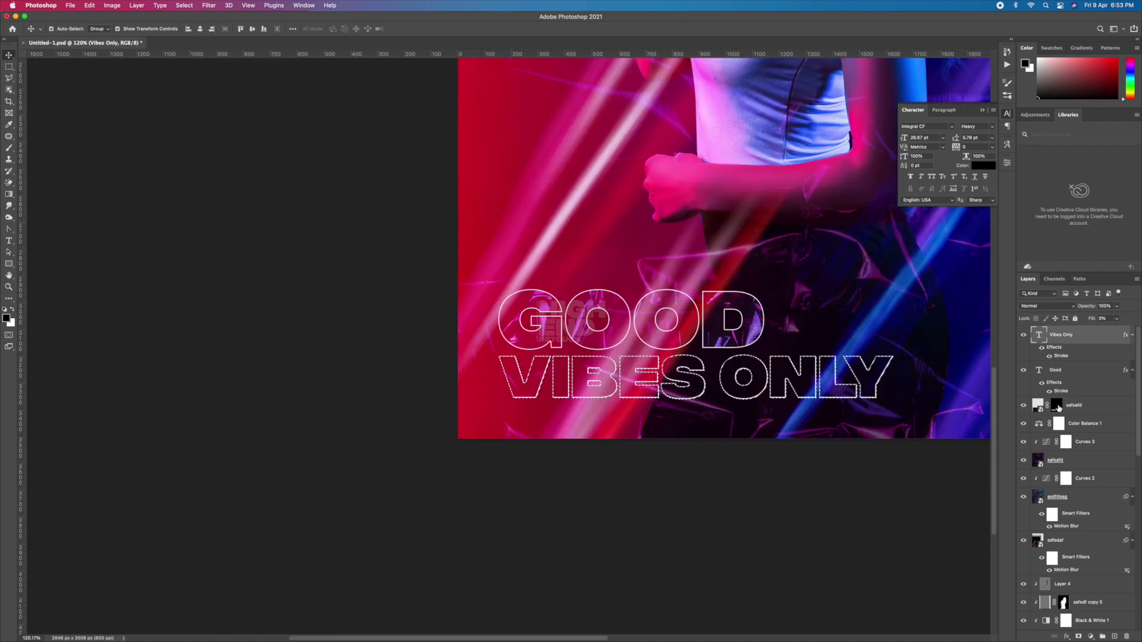
click(1056, 405)
key(x)
click(9, 149)
drag(146, 27, 205, 26)
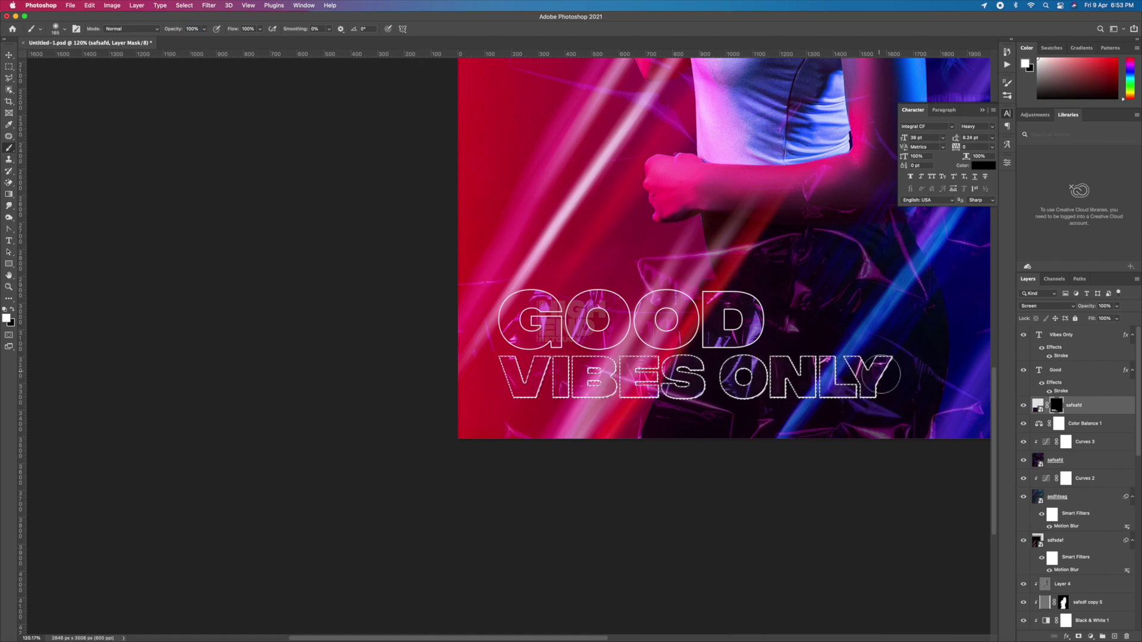
Step: Fit the poster in view, close character settings, and save the file
key(super+0)
key(v)
click(931, 398)
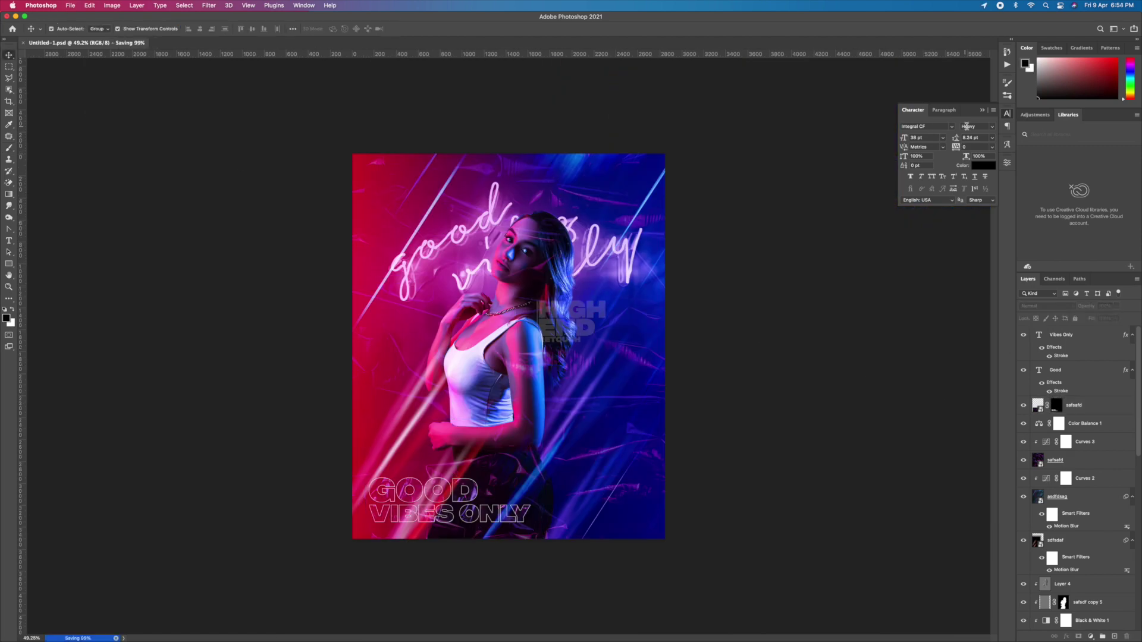
click(910, 184)
key(super+plus)
key(super+plus)
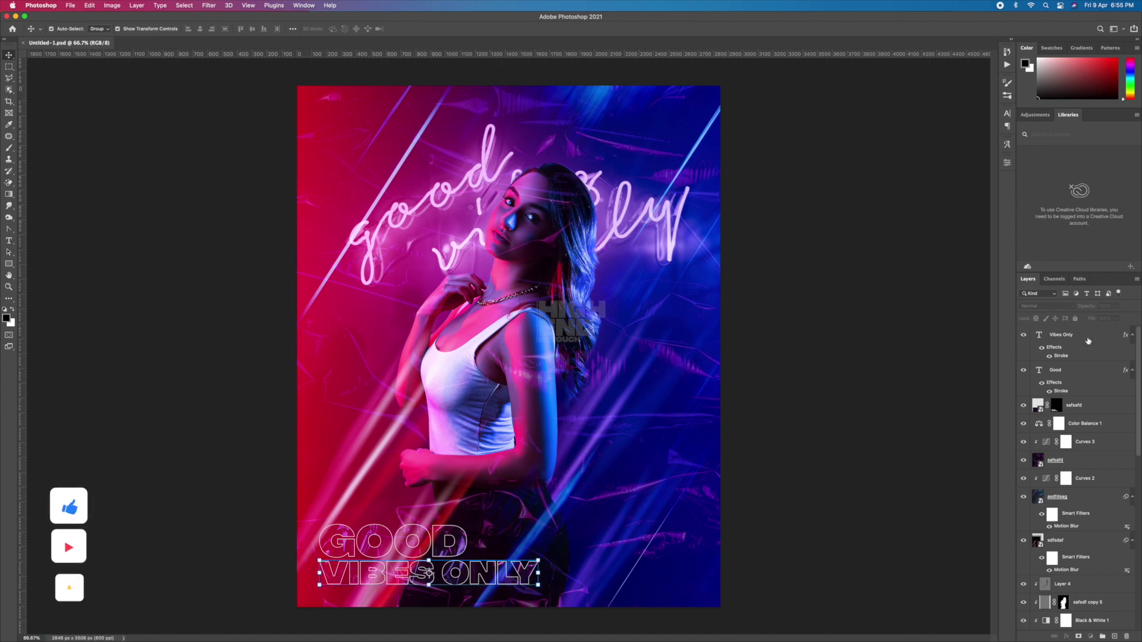
Step: Stamp all visible layers into one merged layer and duplicate it
key(super+alt+a)
key(super+j)
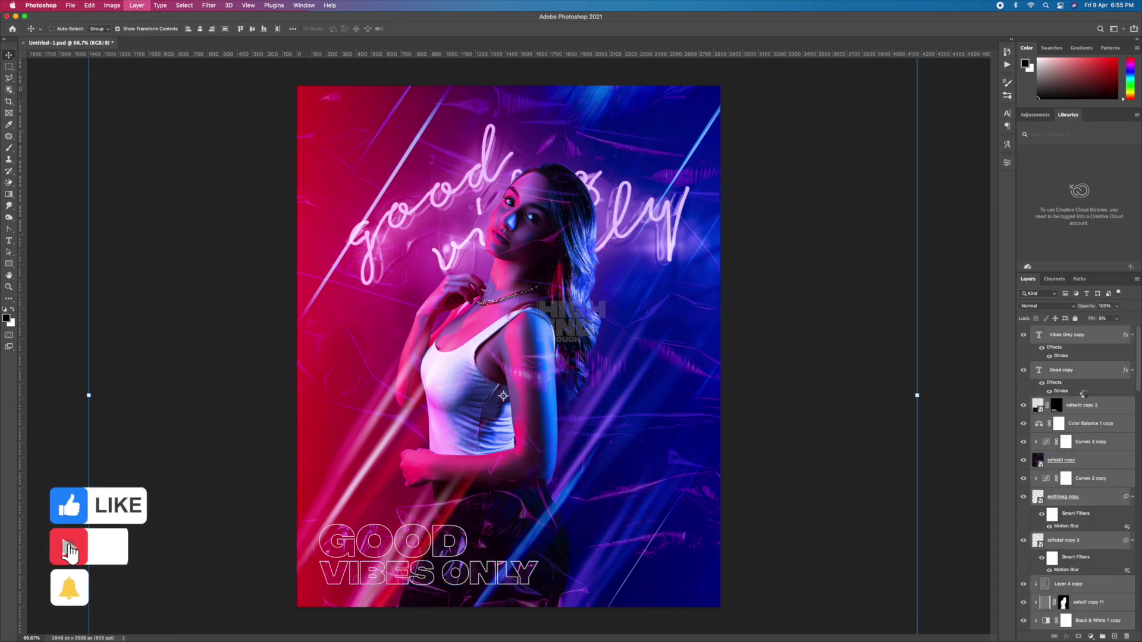
key(super+e)
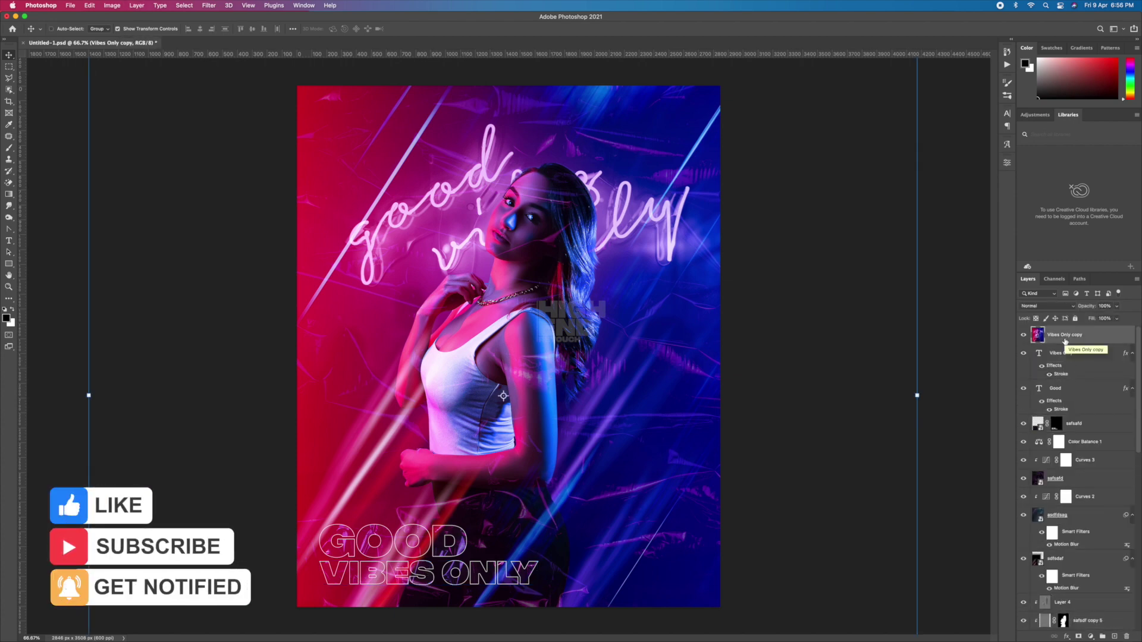
click(13, 68)
key(super+j)
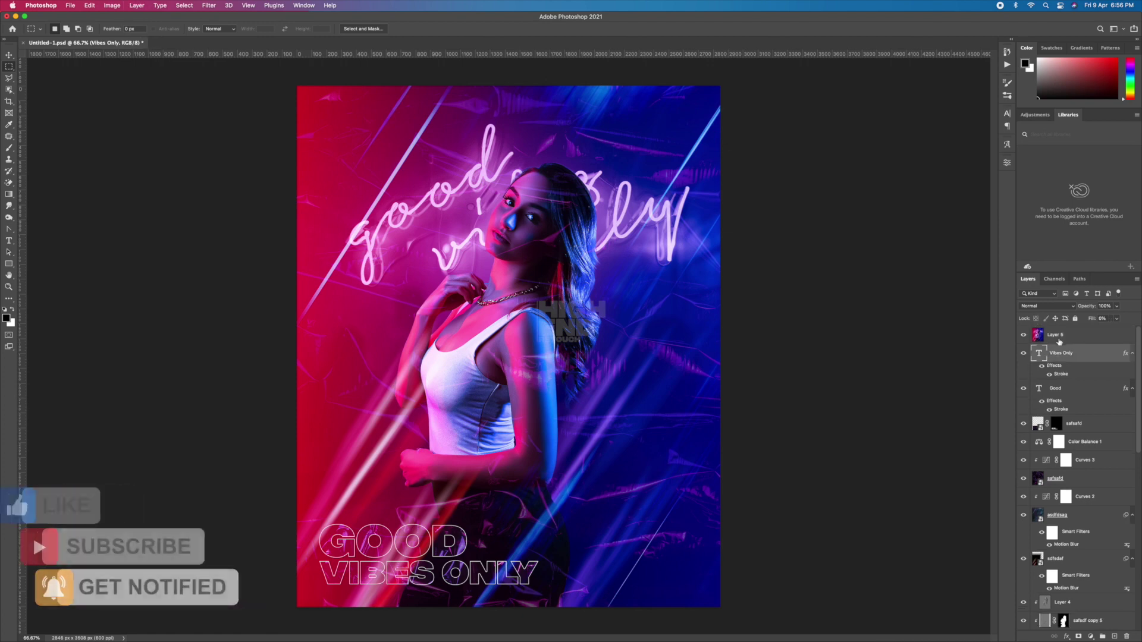
Step: Restrict the merged copies to selected colour channels in Blending Options, making a second copy
double_click(1088, 337)
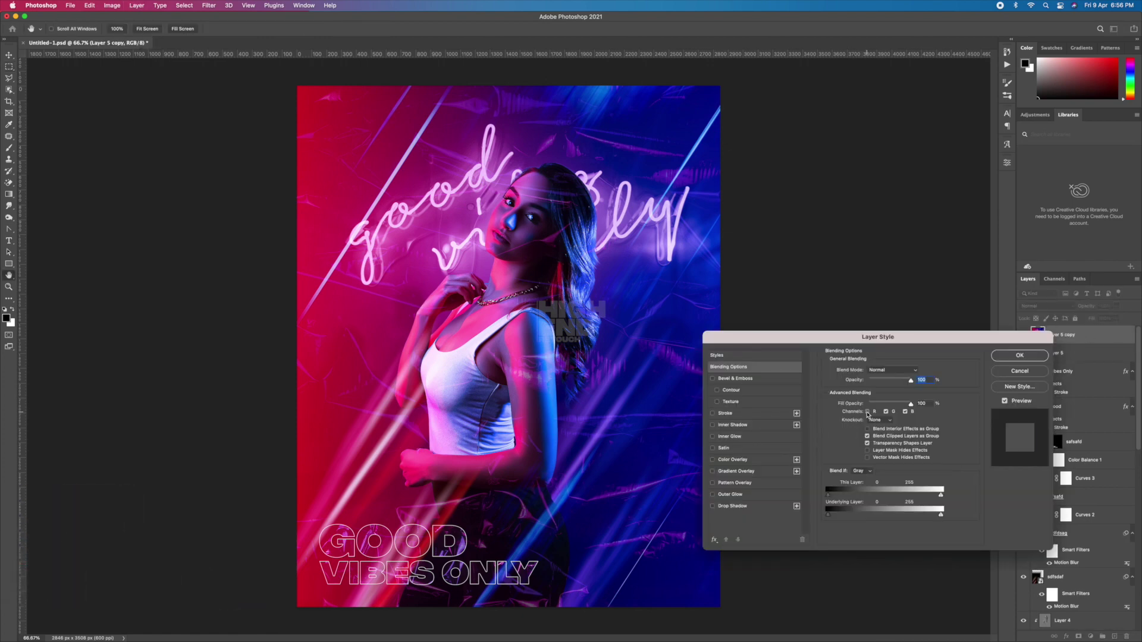
click(1003, 358)
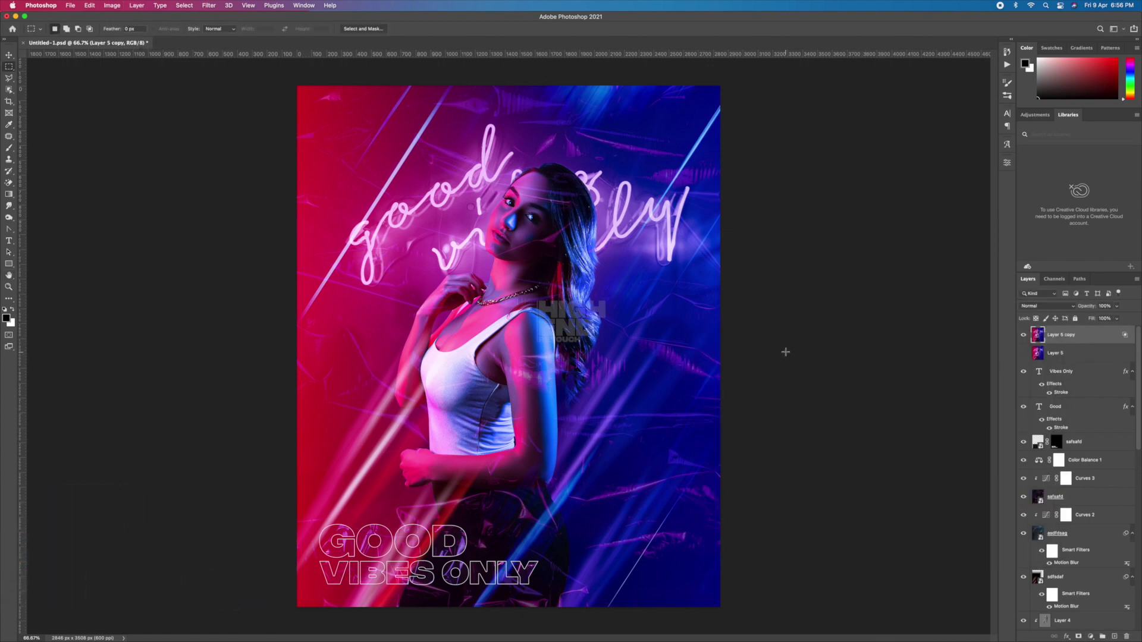
click(9, 56)
key(ctrl+j)
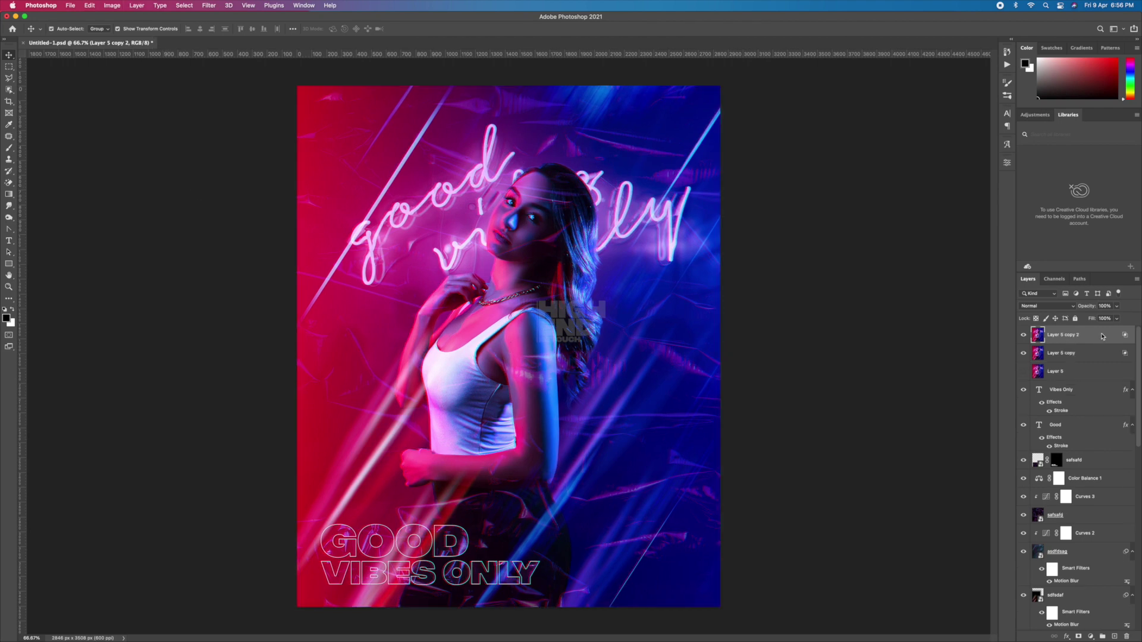
double_click(1089, 335)
click(1006, 360)
Step: Offset the top channel copy three steps left and rotate it slightly clockwise
key(Left)
key(Left)
key(Left)
key(Left)
key(Left)
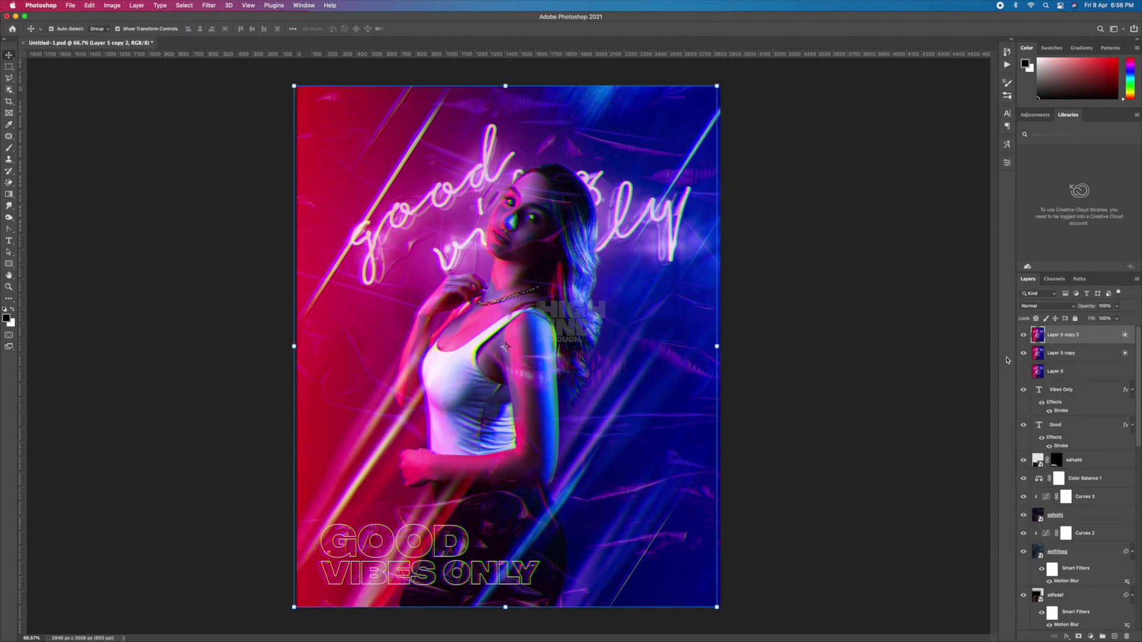
key(Left)
key(Left)
key(Left)
key(Left)
key(Left)
key(Left)
key(Left)
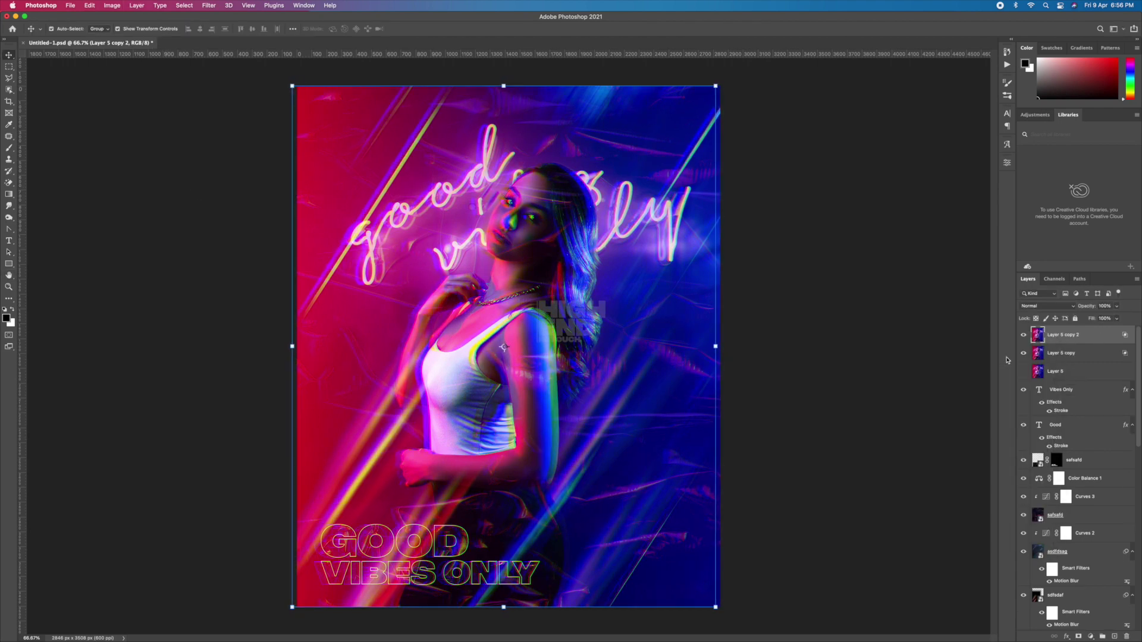
key(Left)
key(Left)
drag(760, 87, 788, 124)
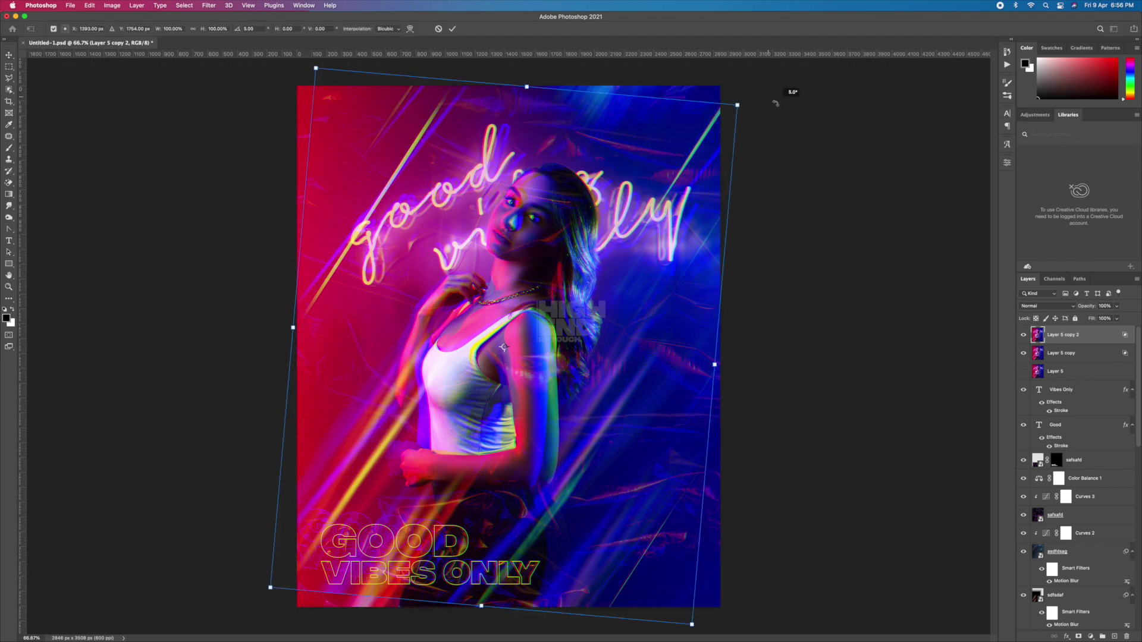
key(Return)
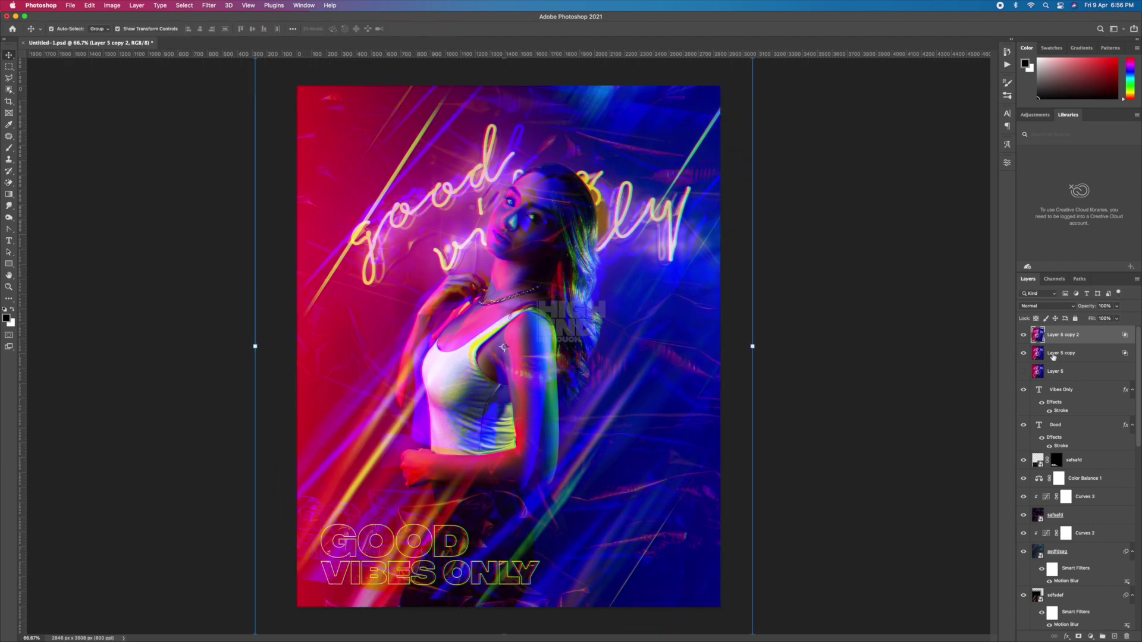
key(alt+bracketleft)
key(ctrl+t)
Step: Finish rotating Layer 5 copy, then flip, enlarge and move the plastic texture to the right edge
mouse_move(788, 124)
mouse_down()
mouse_move(764, 104)
mouse_move(776, 102)
mouse_up()
key(Return)
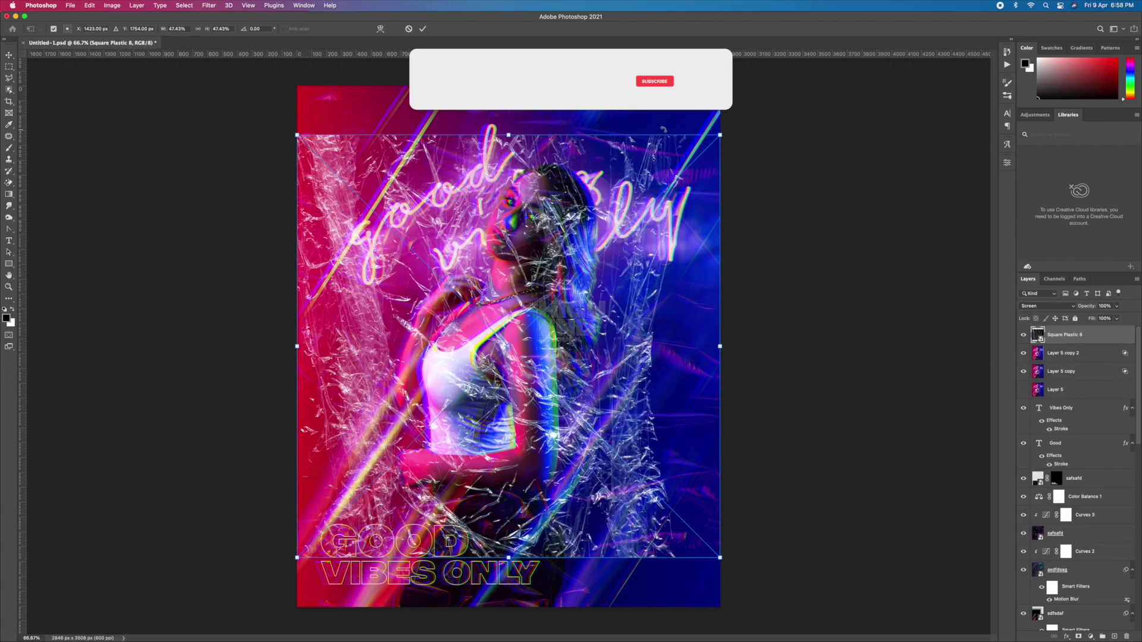
right_click(662, 254)
click(702, 421)
right_click(538, 312)
click(571, 416)
drag(720, 558, 777, 615)
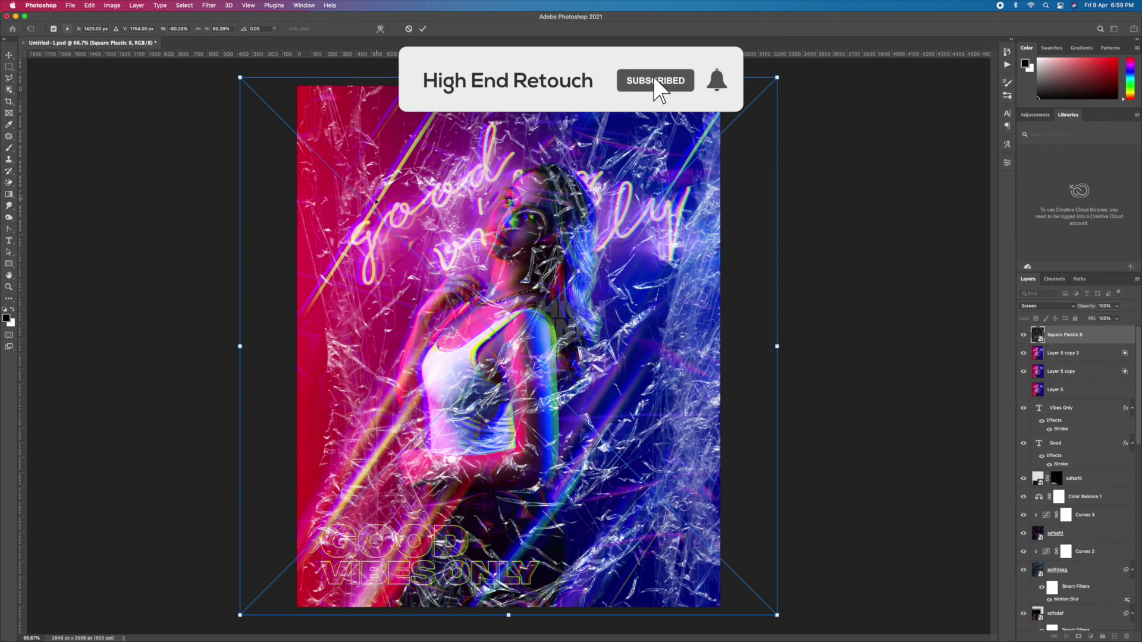
drag(376, 201, 773, 194)
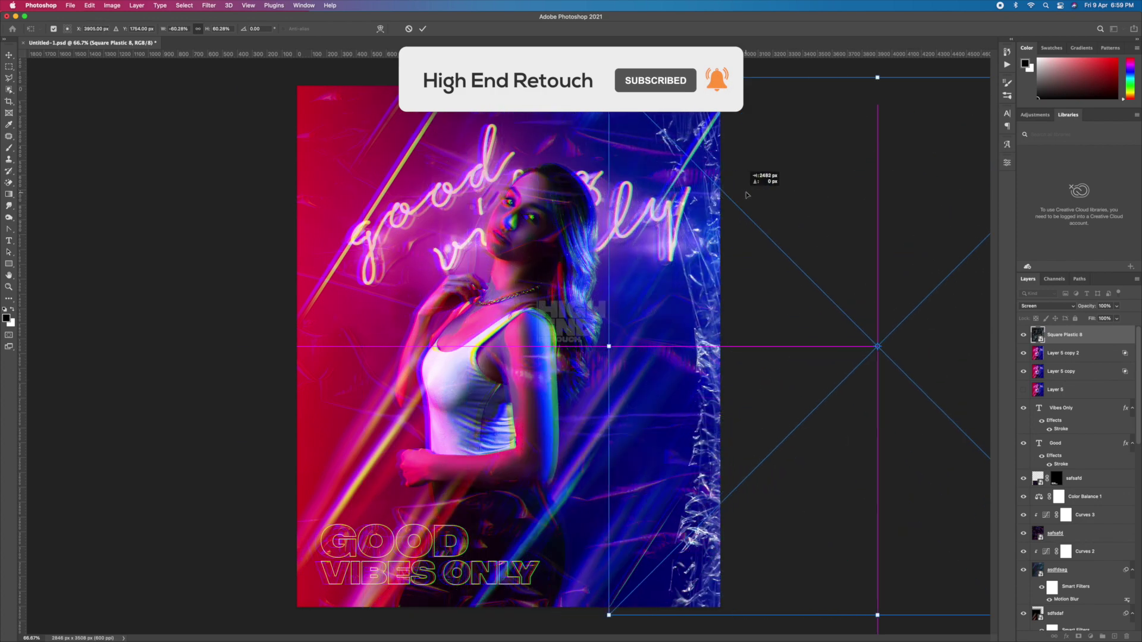
key(Return)
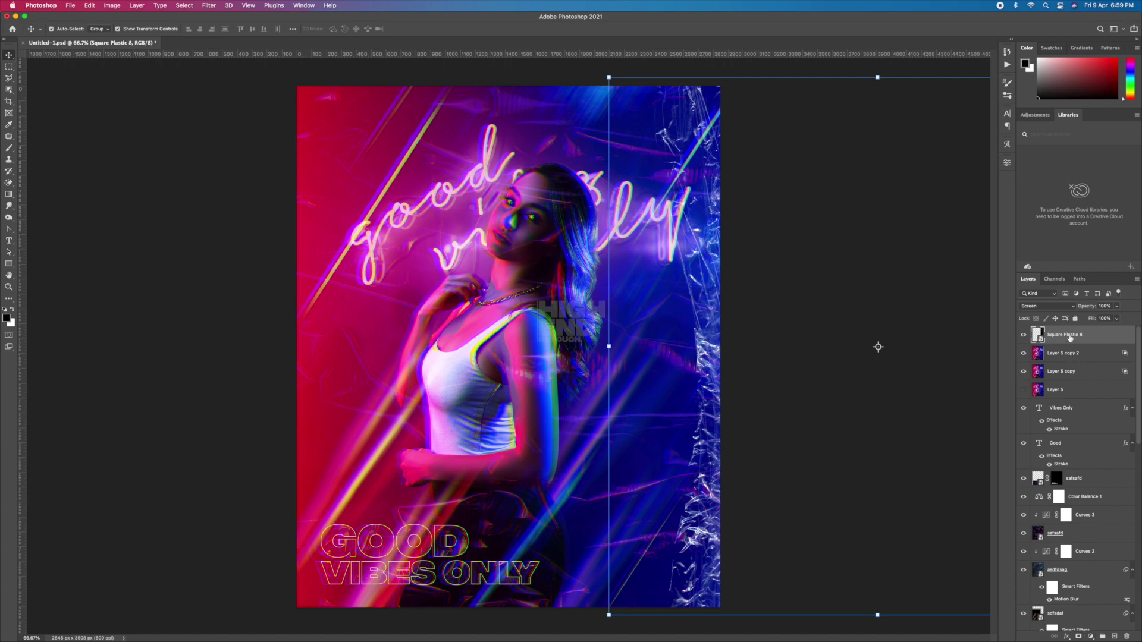
Step: Place the texture between the channel copies, then move a vertically flipped duplicate to the left side
mouse_move(1070, 338)
mouse_down()
mouse_move(1071, 390)
mouse_move(1063, 355)
mouse_up()
drag(601, 359, 671, 342)
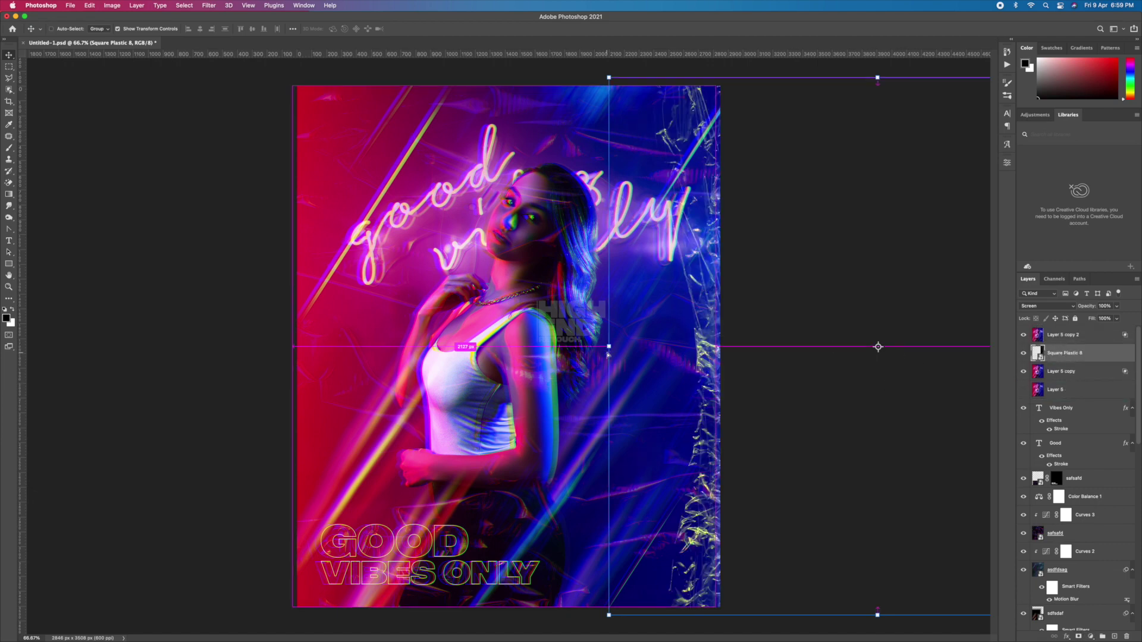
right_click(671, 342)
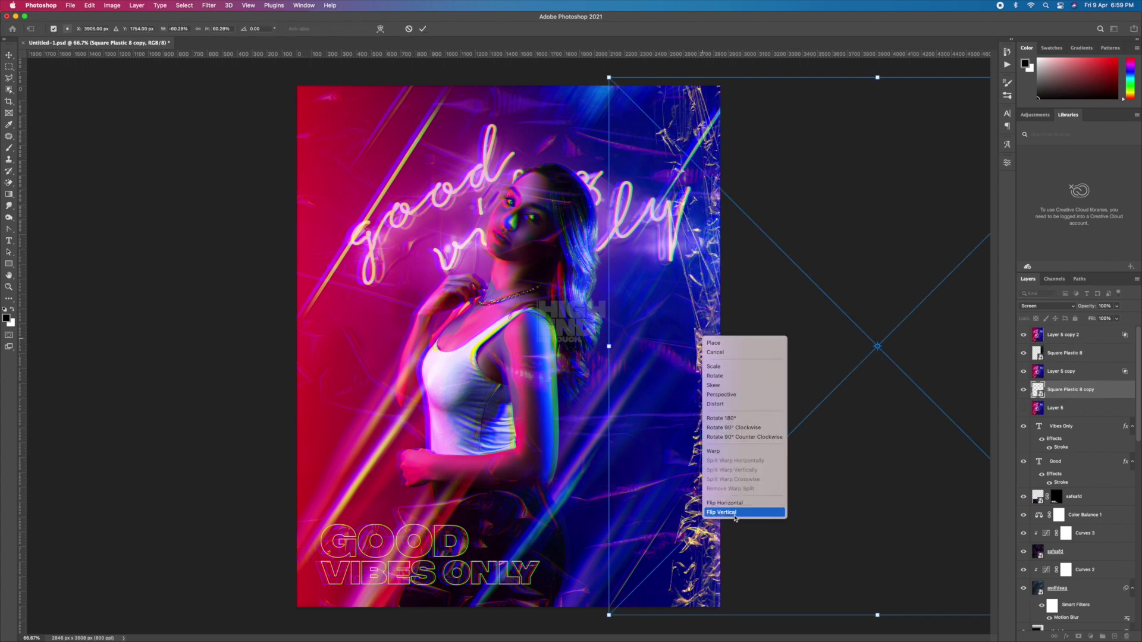
click(720, 510)
mouse_move(507, 440)
mouse_down()
mouse_move(190, 440)
mouse_move(497, 349)
mouse_up()
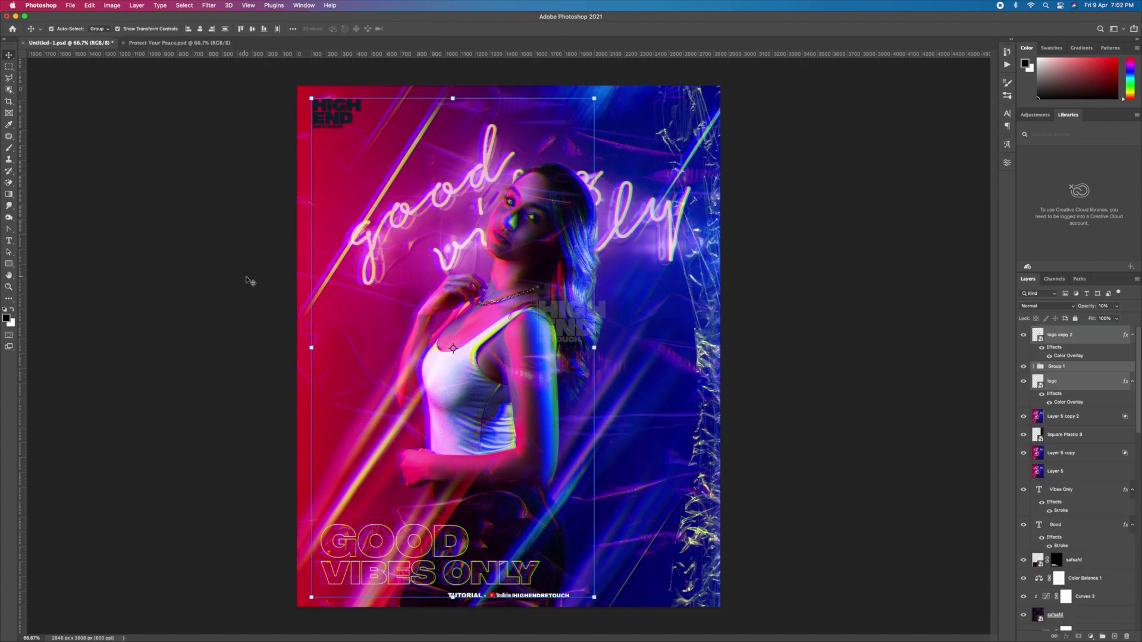
Step: Change the HIGH END logo's Color Overlay to a pale cream colour
click(1059, 381)
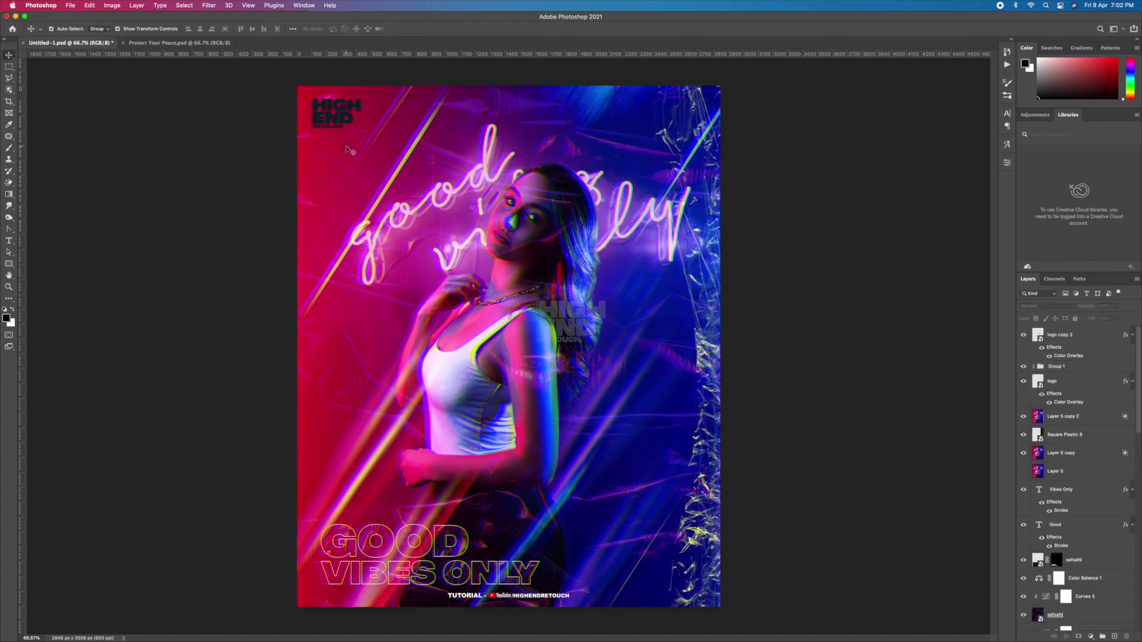
double_click(1068, 403)
click(916, 371)
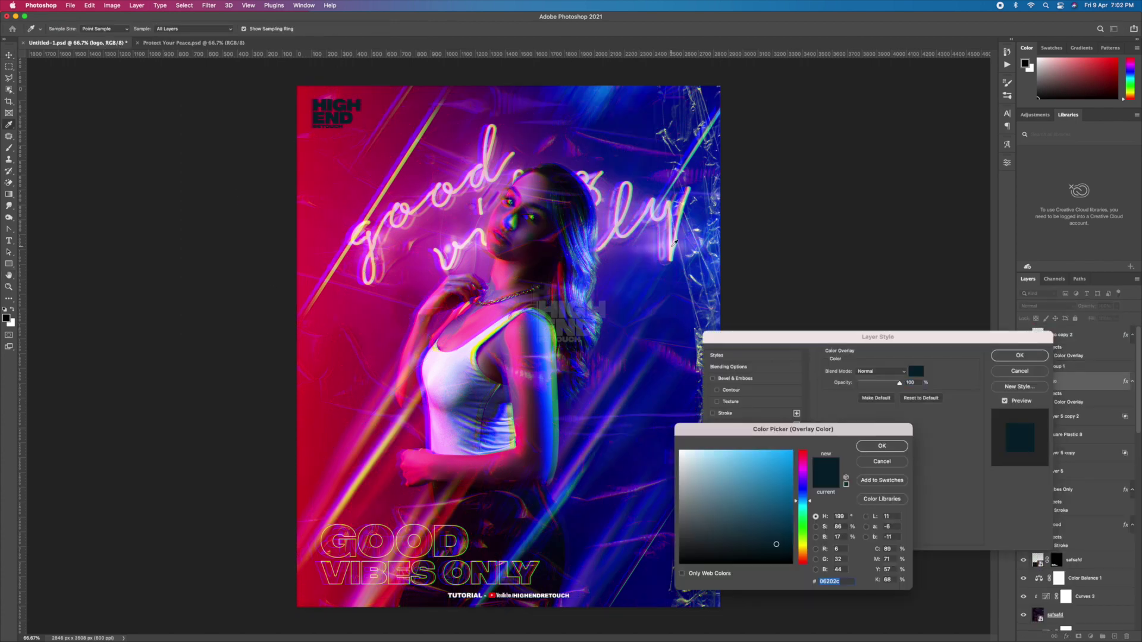
click(675, 243)
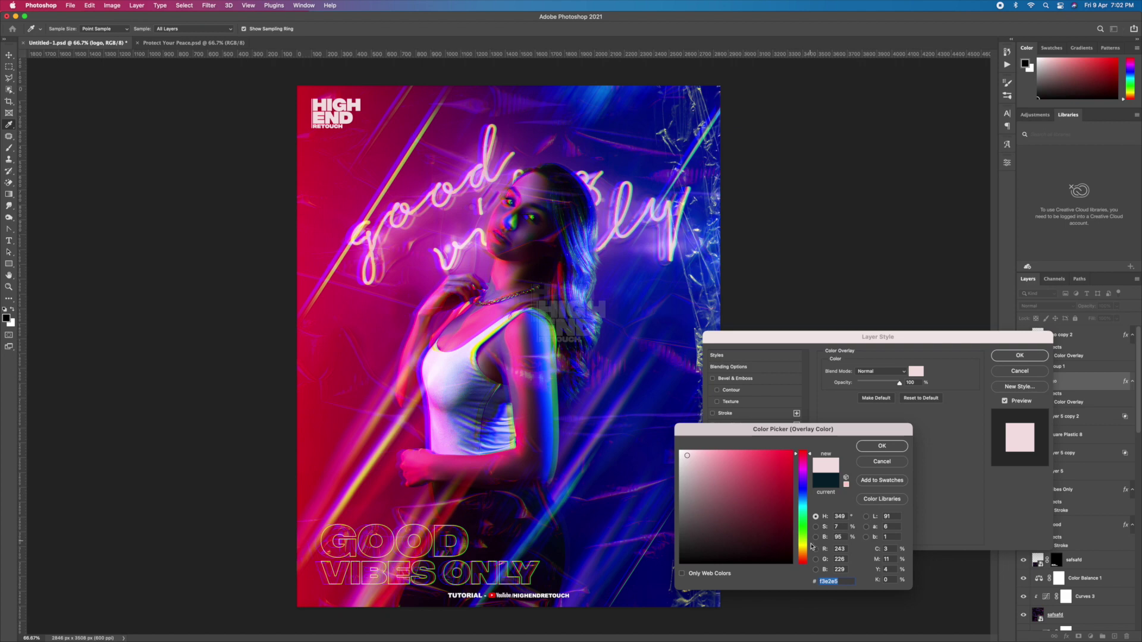
click(803, 548)
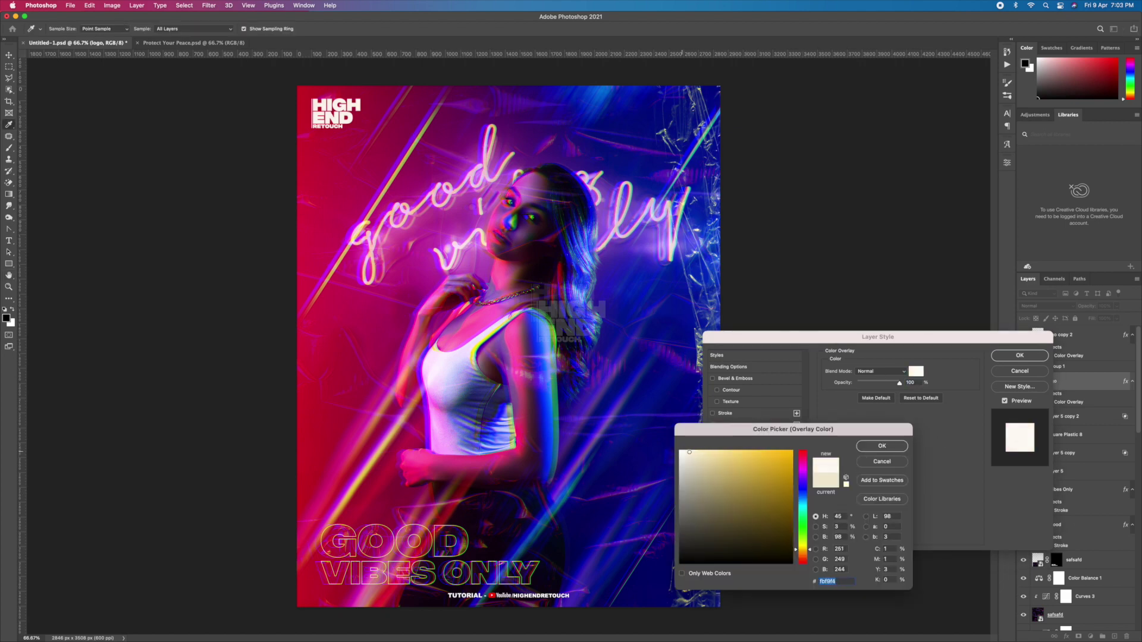
click(882, 445)
click(1020, 355)
Step: Reposition the logo copy, save the poster, and add a Vibrance adjustment layer
key(v)
drag(568, 321, 533, 402)
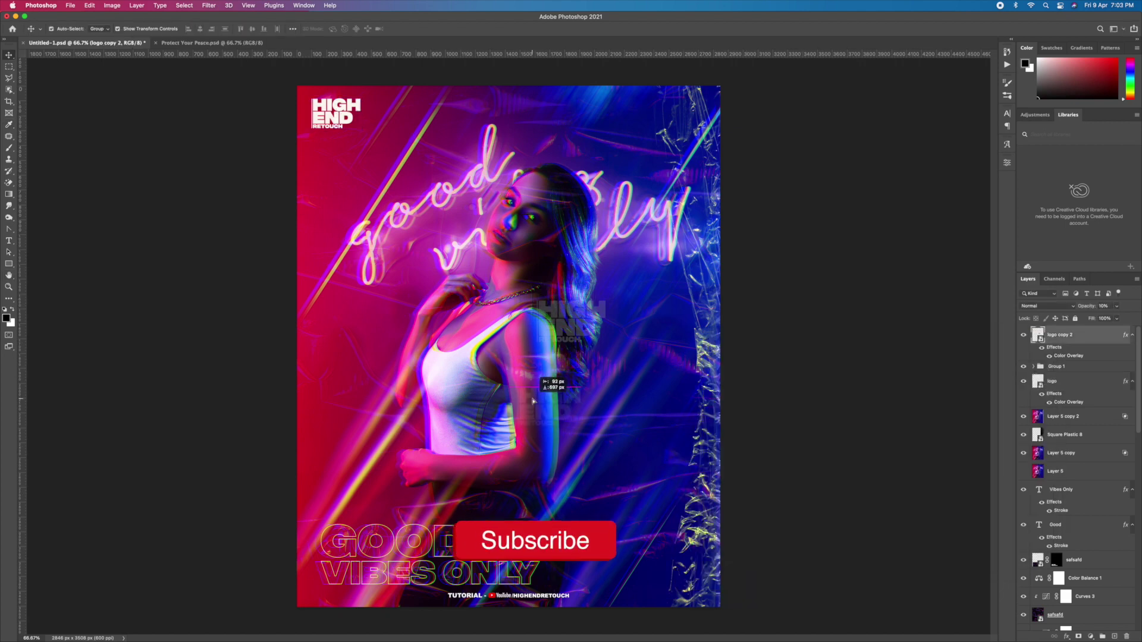
click(820, 423)
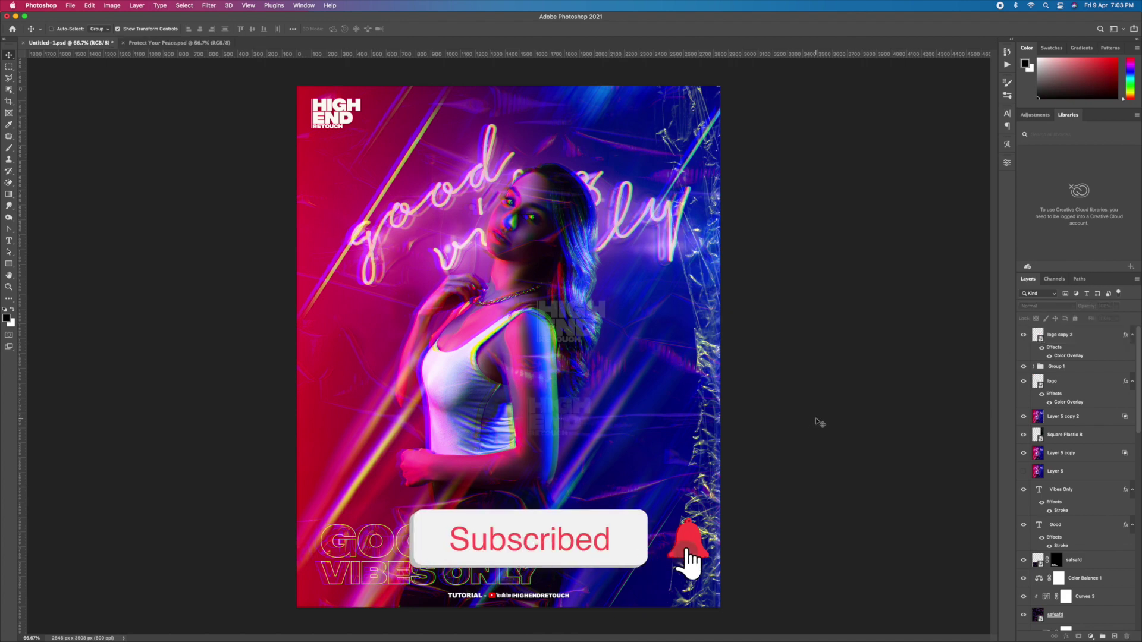
key(ctrl+s)
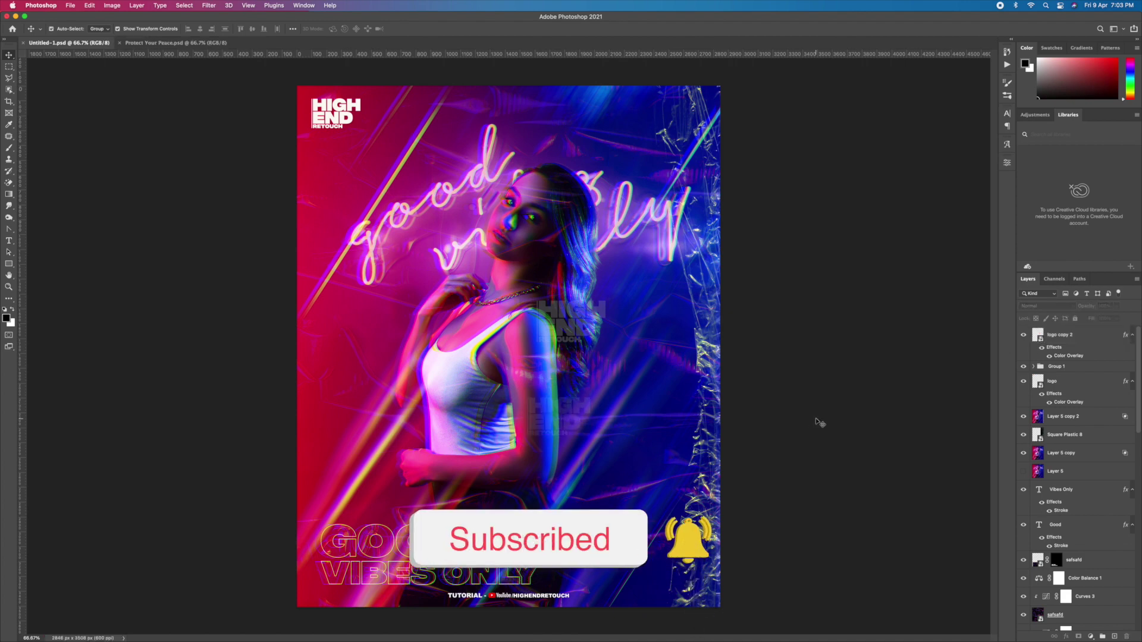
click(1091, 636)
click(1107, 510)
Step: Set Vibrance to 35 and move the Vibrance layer below the logo
click(975, 188)
text(35)
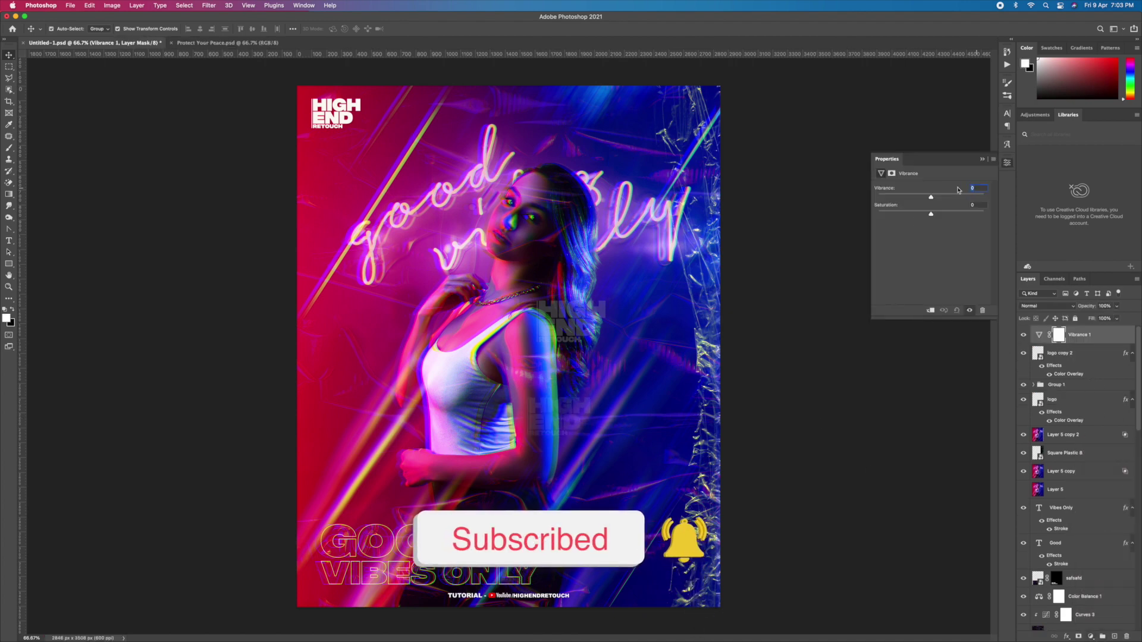
drag(1094, 396, 1094, 427)
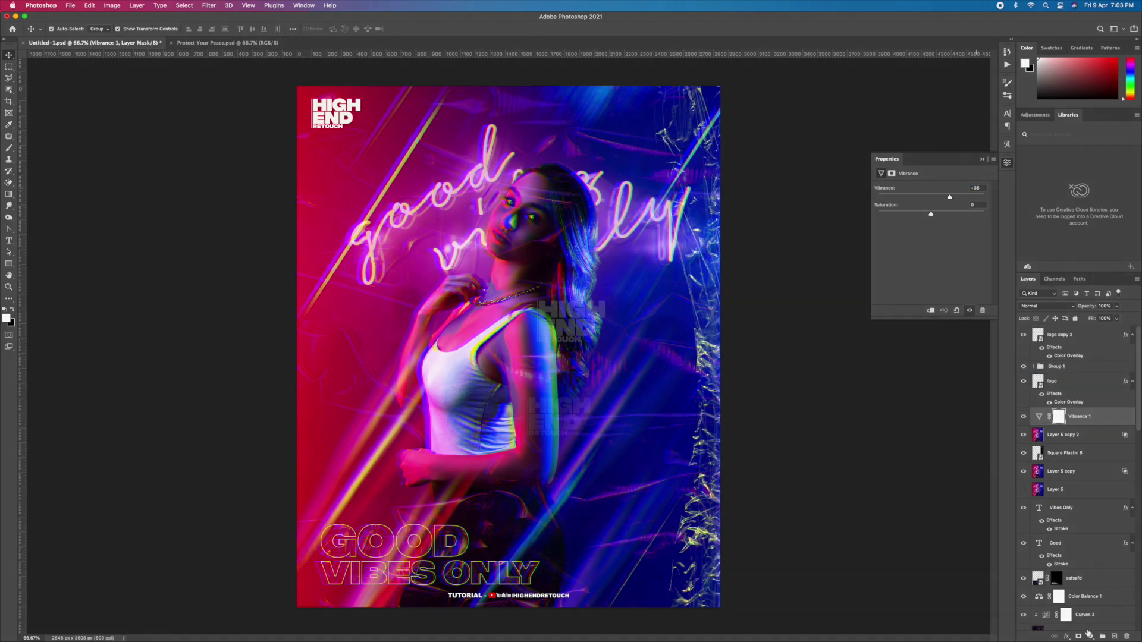
Step: Add a Curves adjustment layer with a point on the tone curve
click(1091, 636)
click(1101, 486)
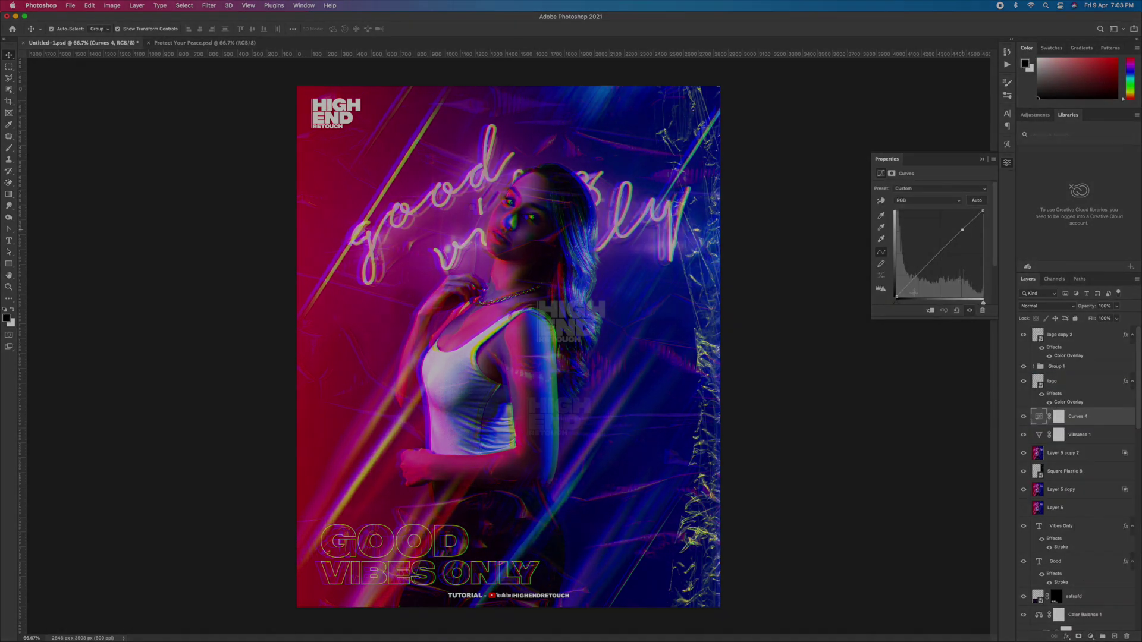
click(960, 230)
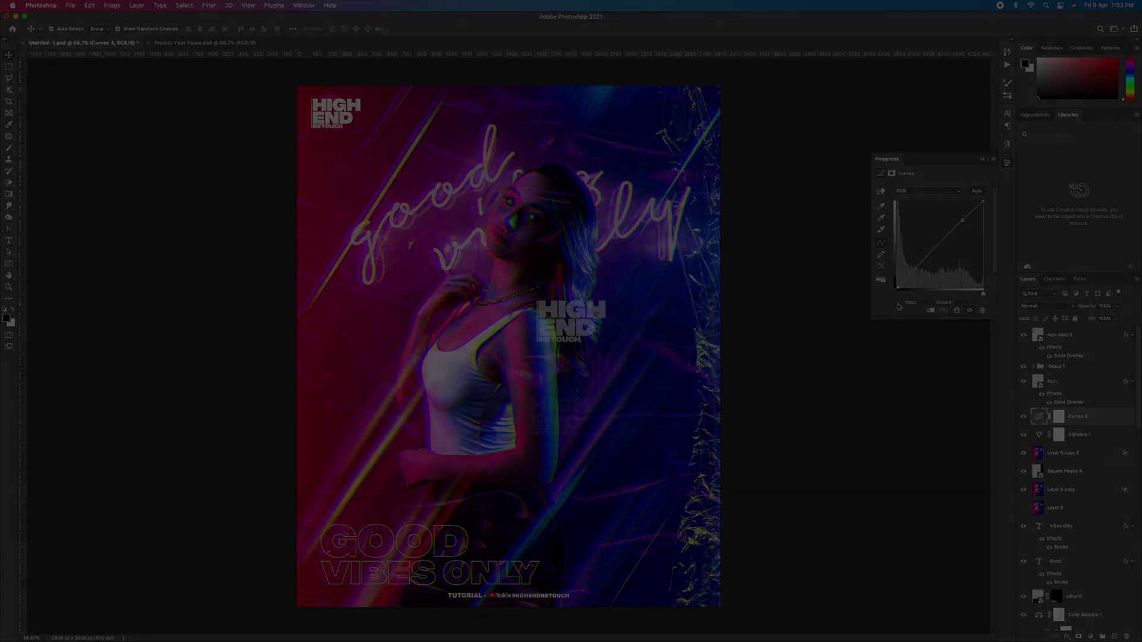